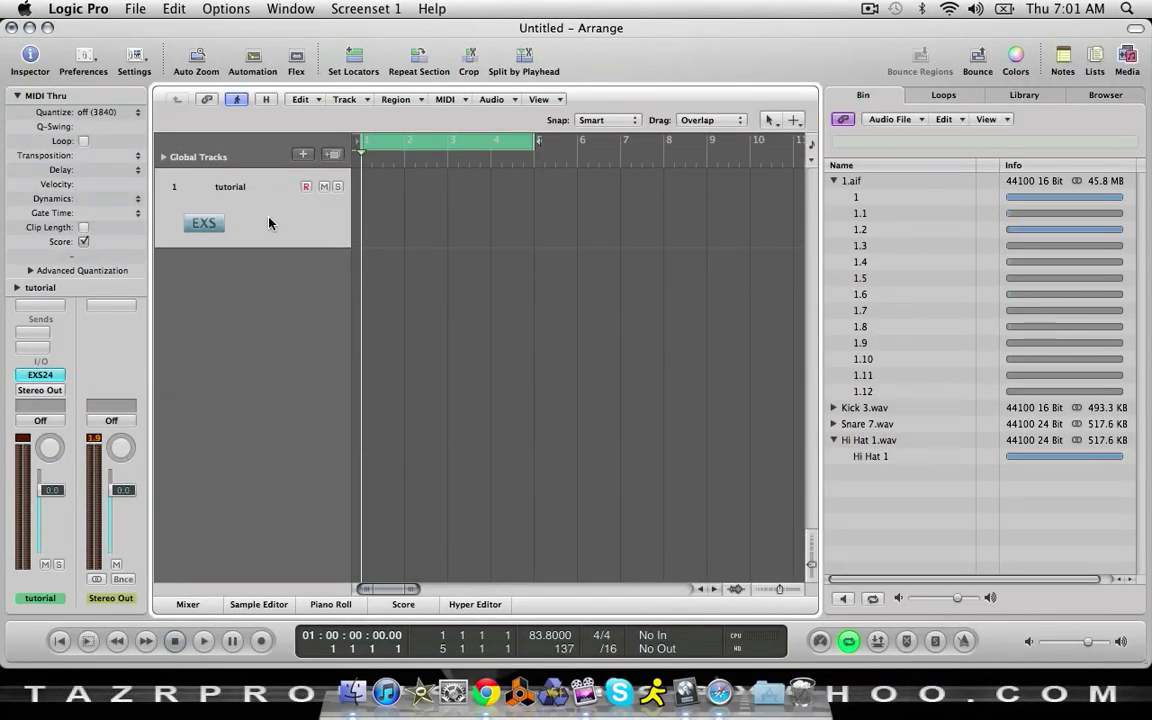
Start a new empty project from the File menu
right_click(291, 210)
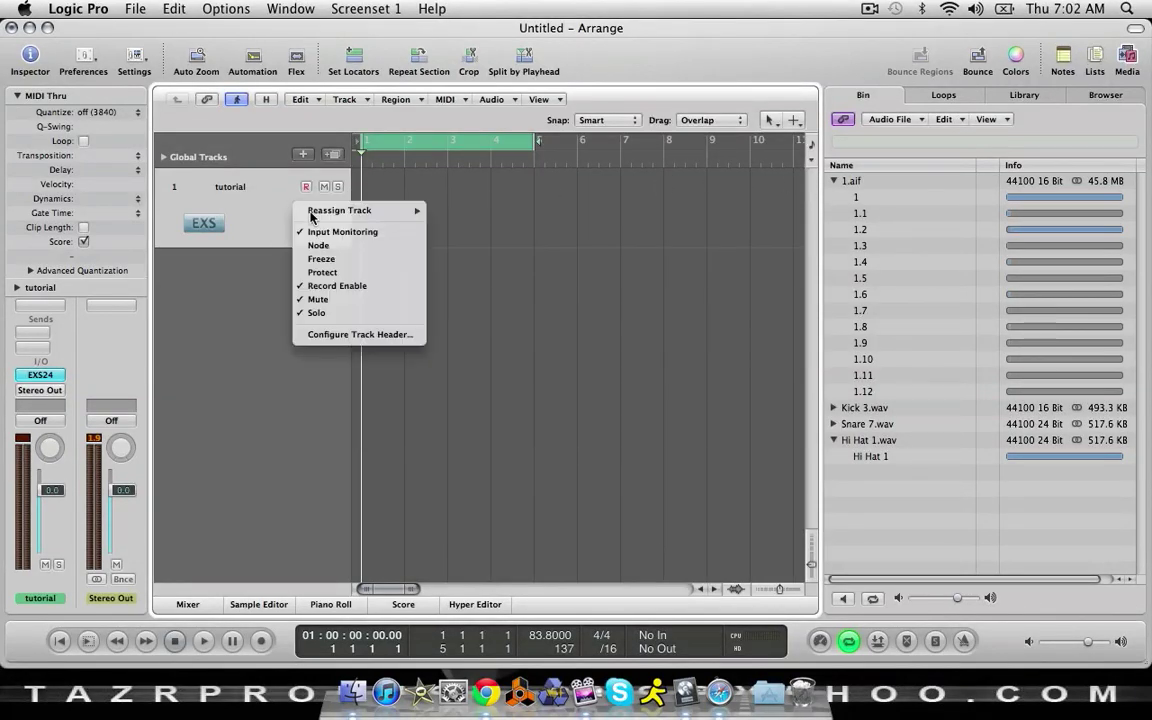
click(222, 286)
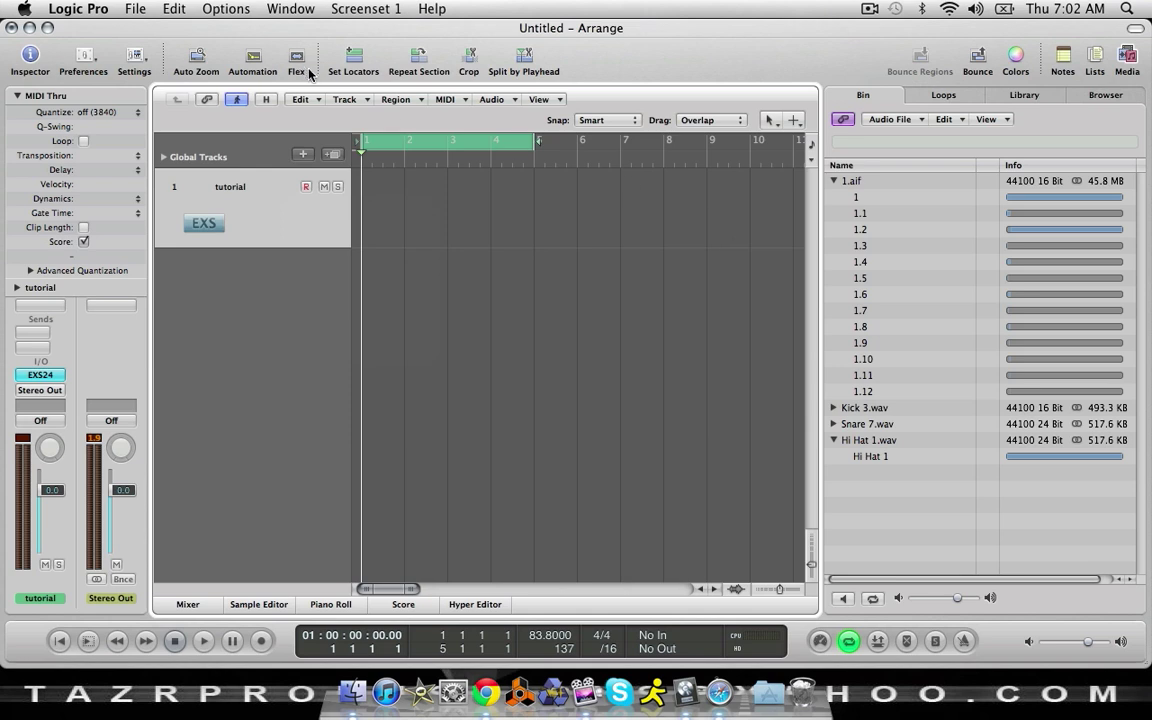
click(135, 8)
click(182, 32)
click(465, 325)
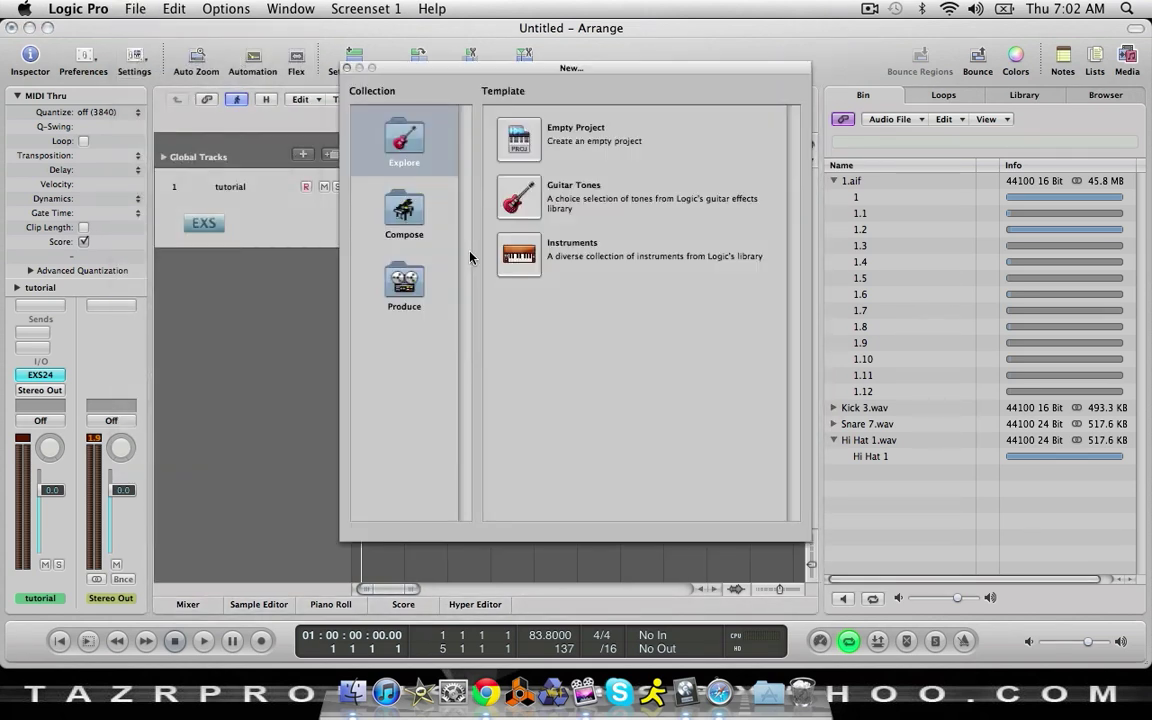
click(512, 141)
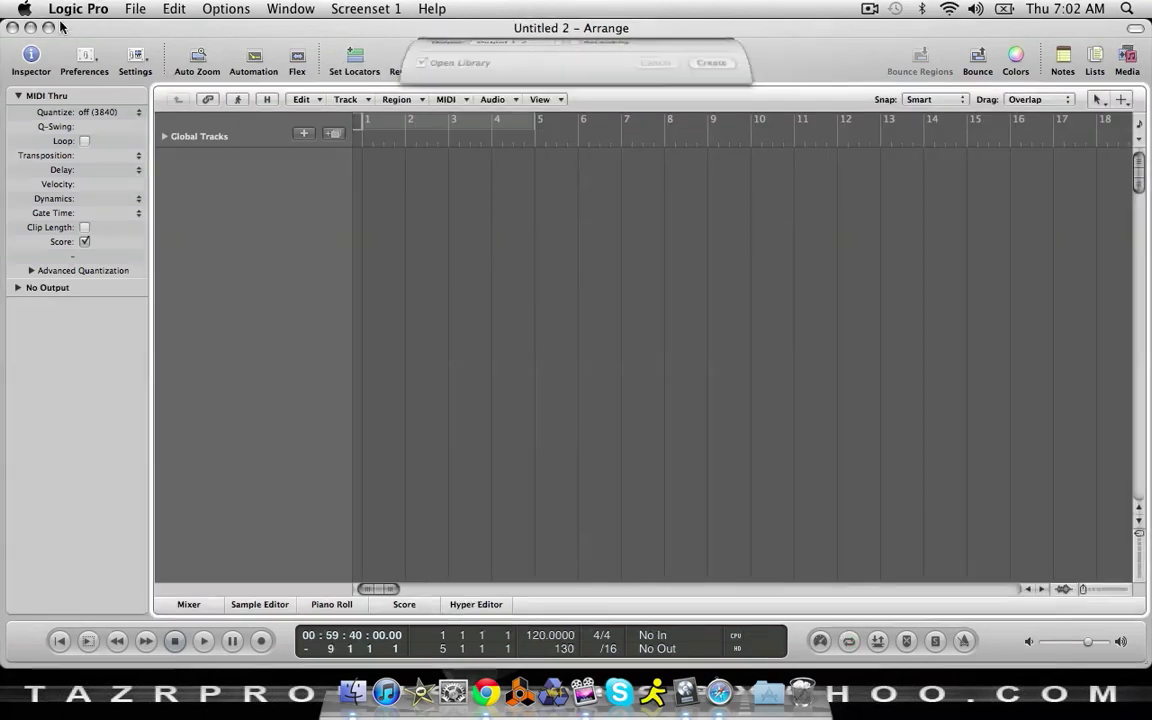
Close the old Untitled project without saving and create one audio track in the new project
mouse_move(2, 2)
click(588, 74)
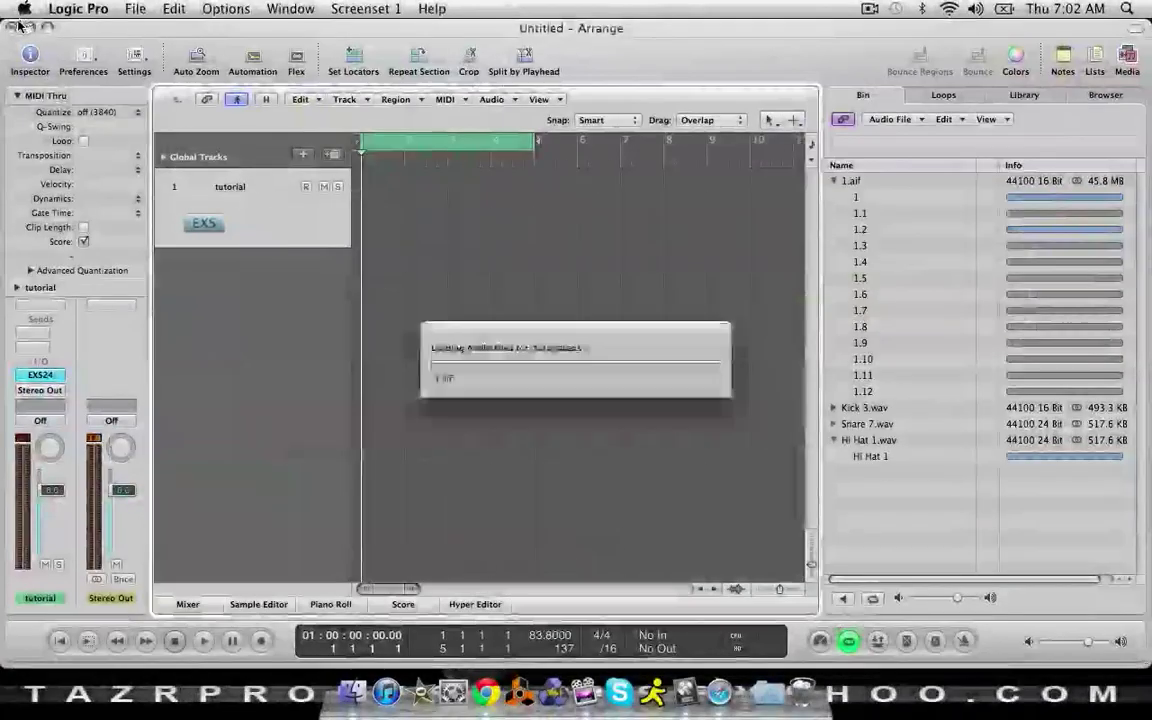
click(13, 28)
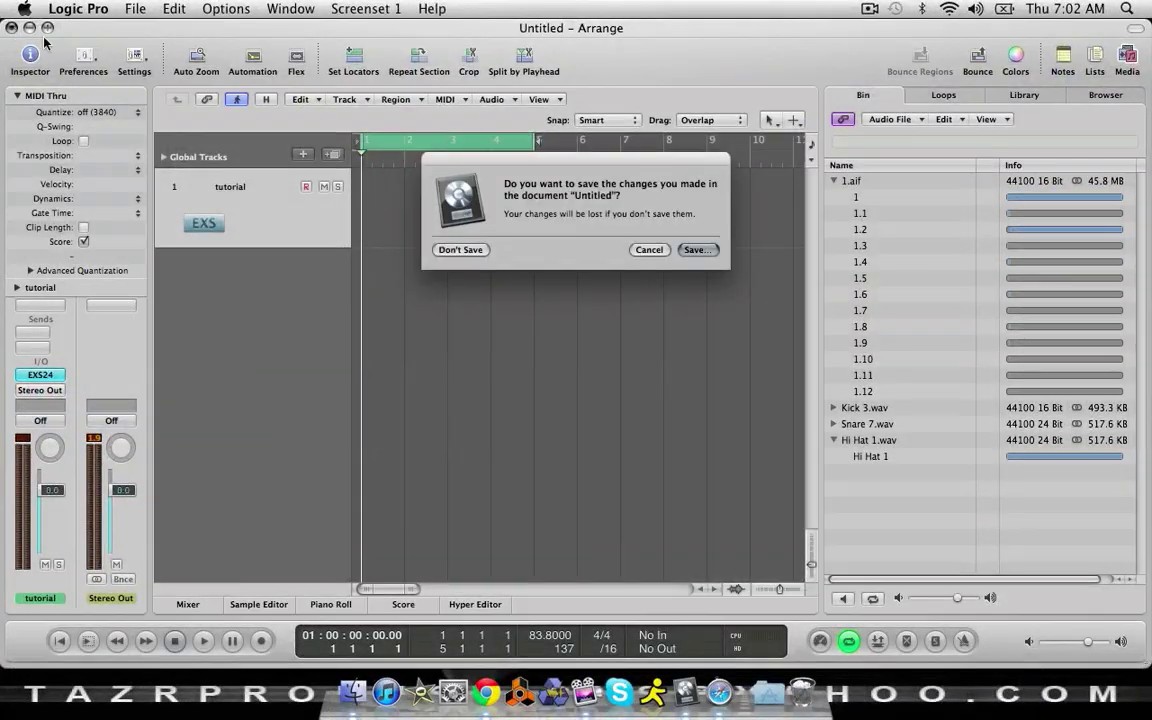
click(459, 250)
click(479, 95)
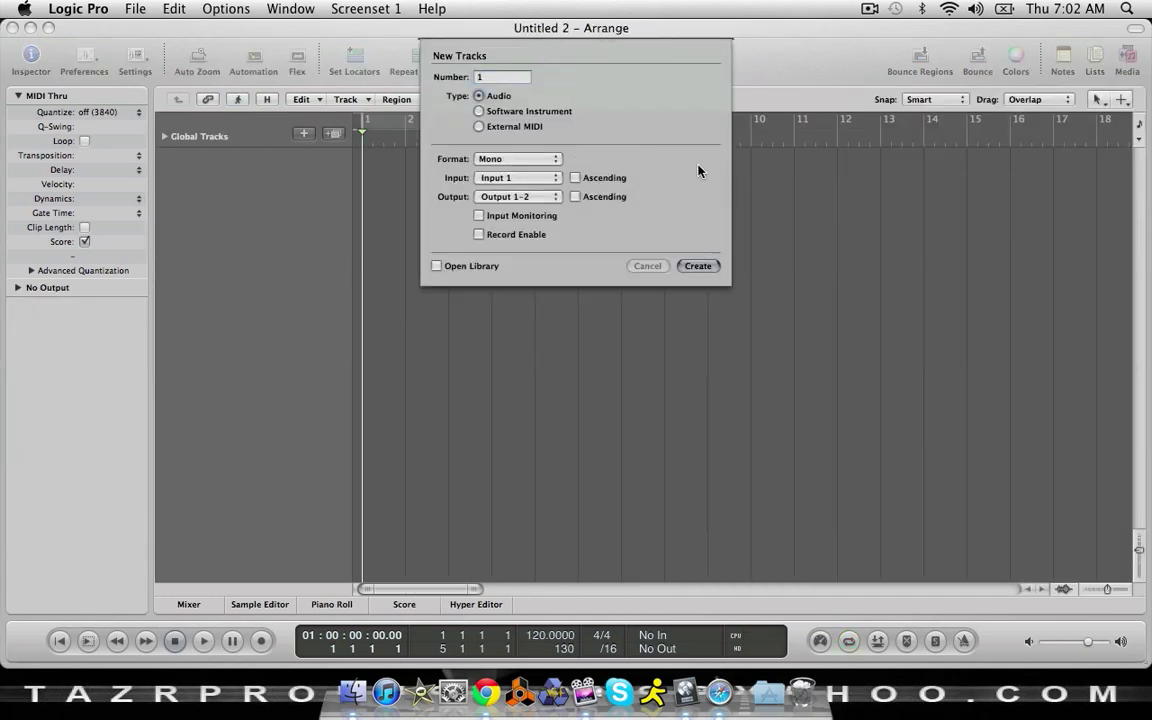
click(698, 266)
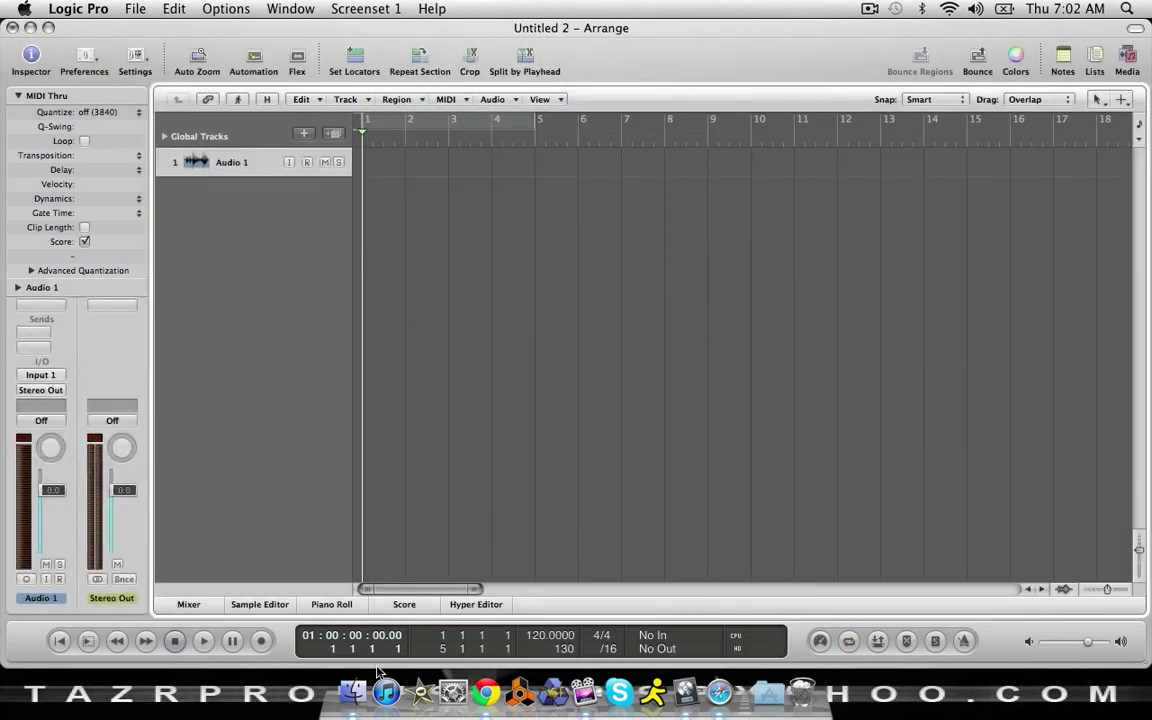
Drag 1.aif from Finder's Music > Samples folder onto Audio 1 at bar 1, then enlarge the track height
click(362, 692)
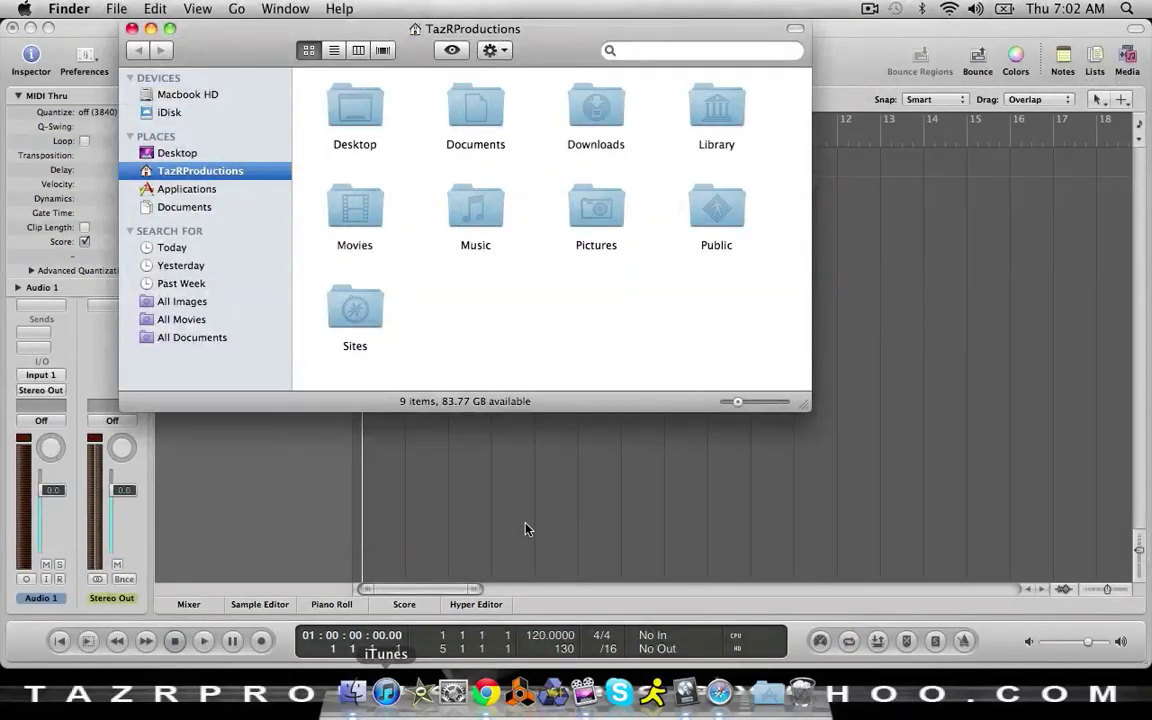
double_click(478, 218)
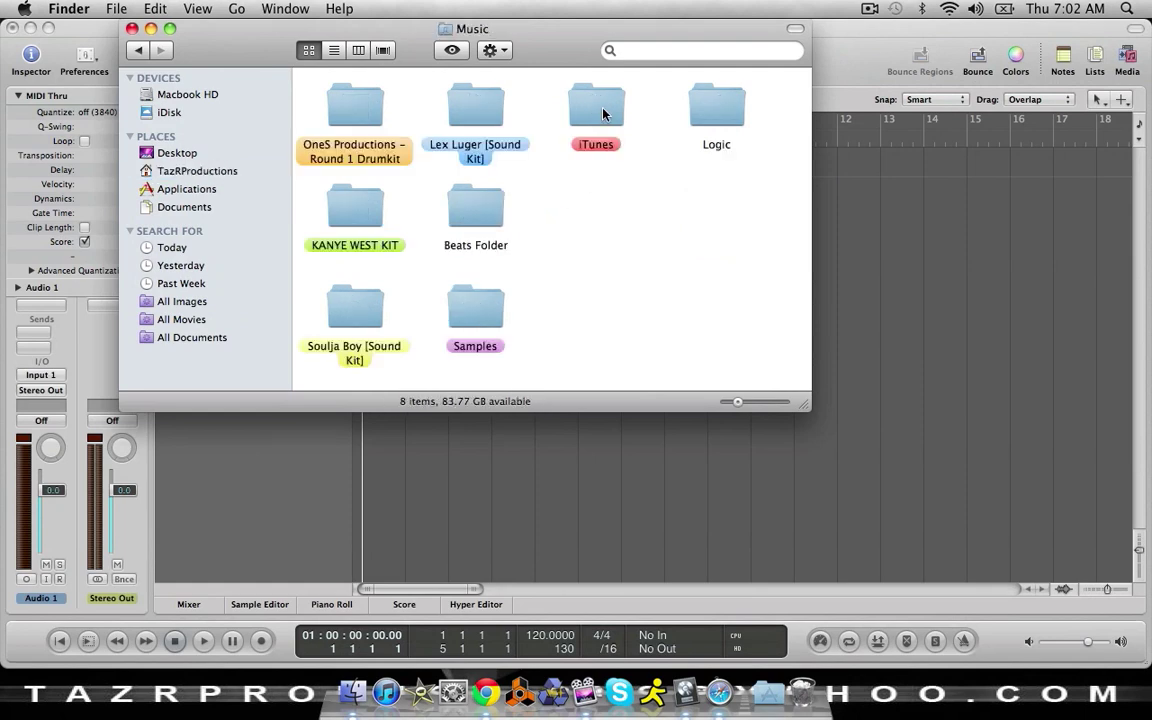
double_click(476, 310)
drag(565, 48, 795, 252)
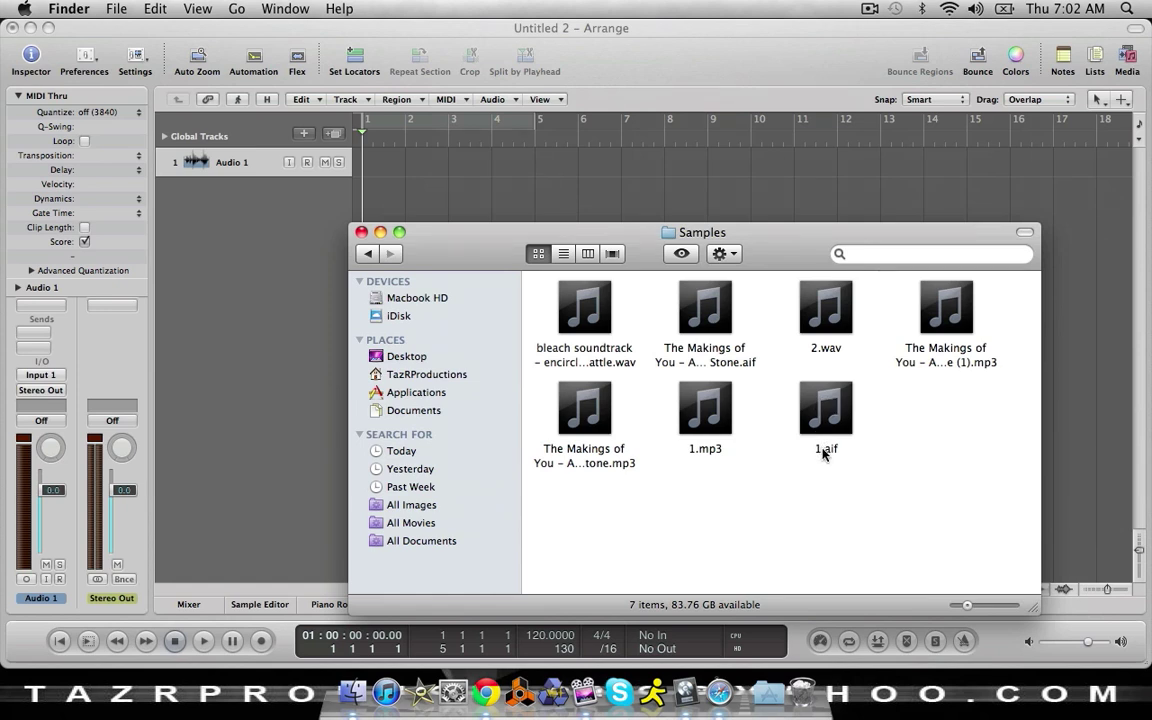
mouse_move(823, 440)
drag(833, 460, 392, 172)
key(super+w)
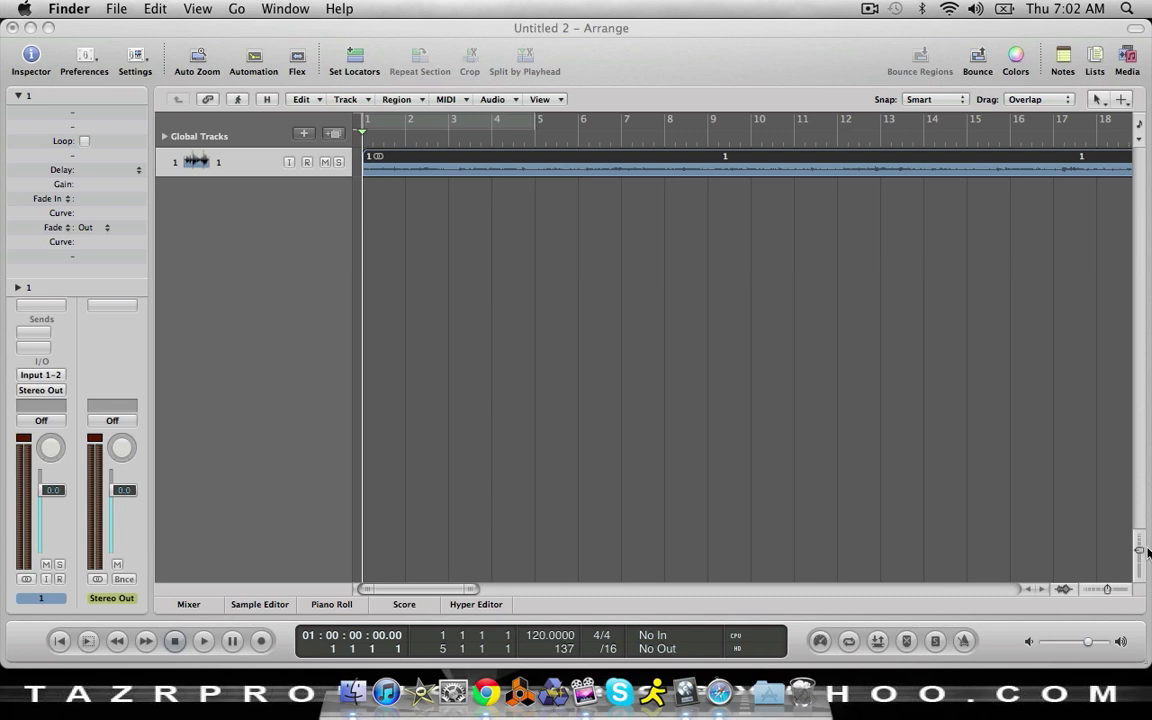
drag(1146, 551, 1138, 569)
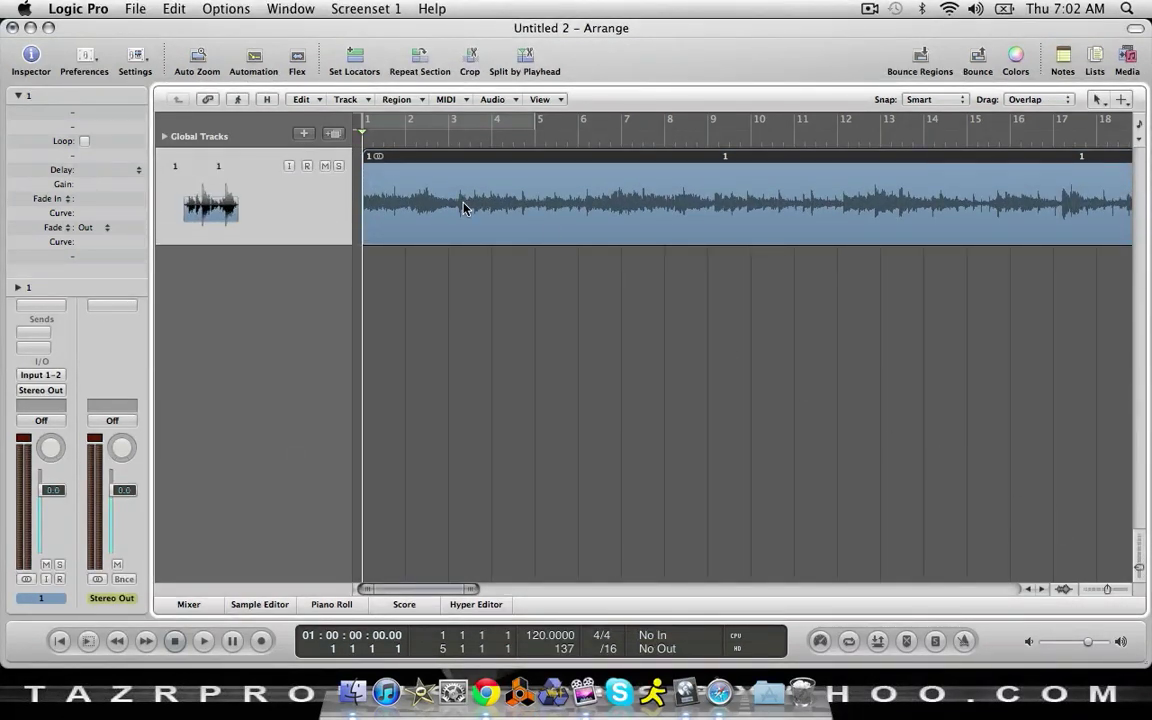
Cycle bars 1–5 and play the 1.aif region through once, then stop
click(519, 133)
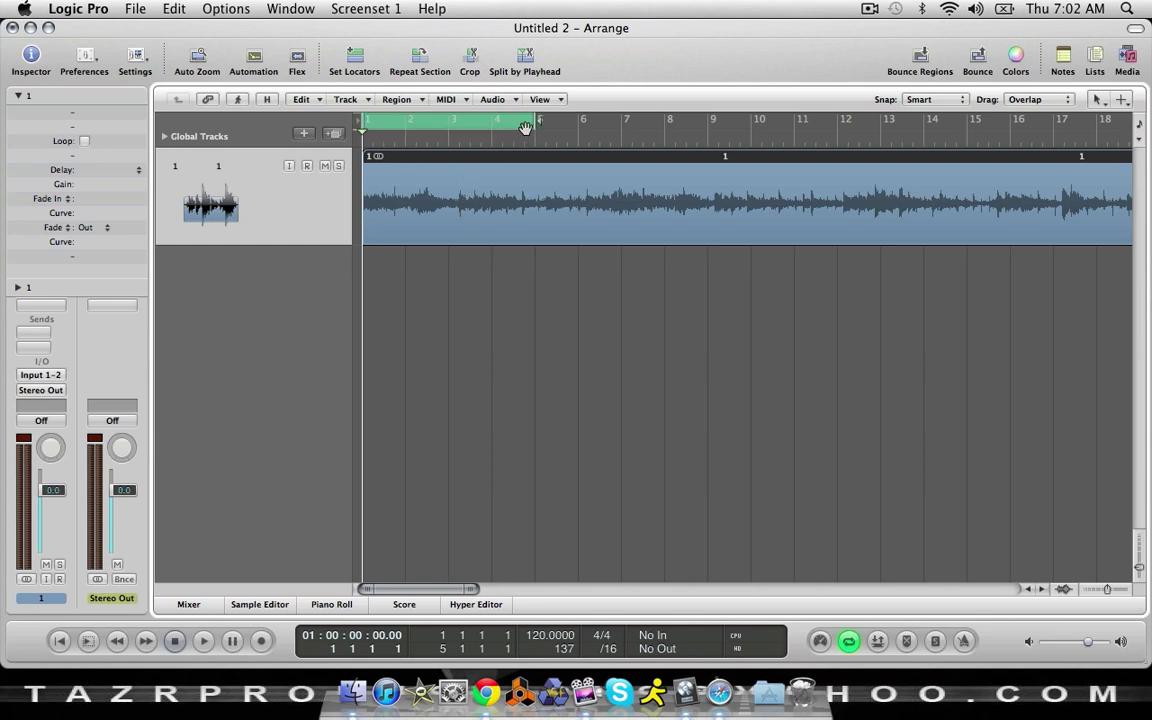
double_click(545, 635)
click(528, 547)
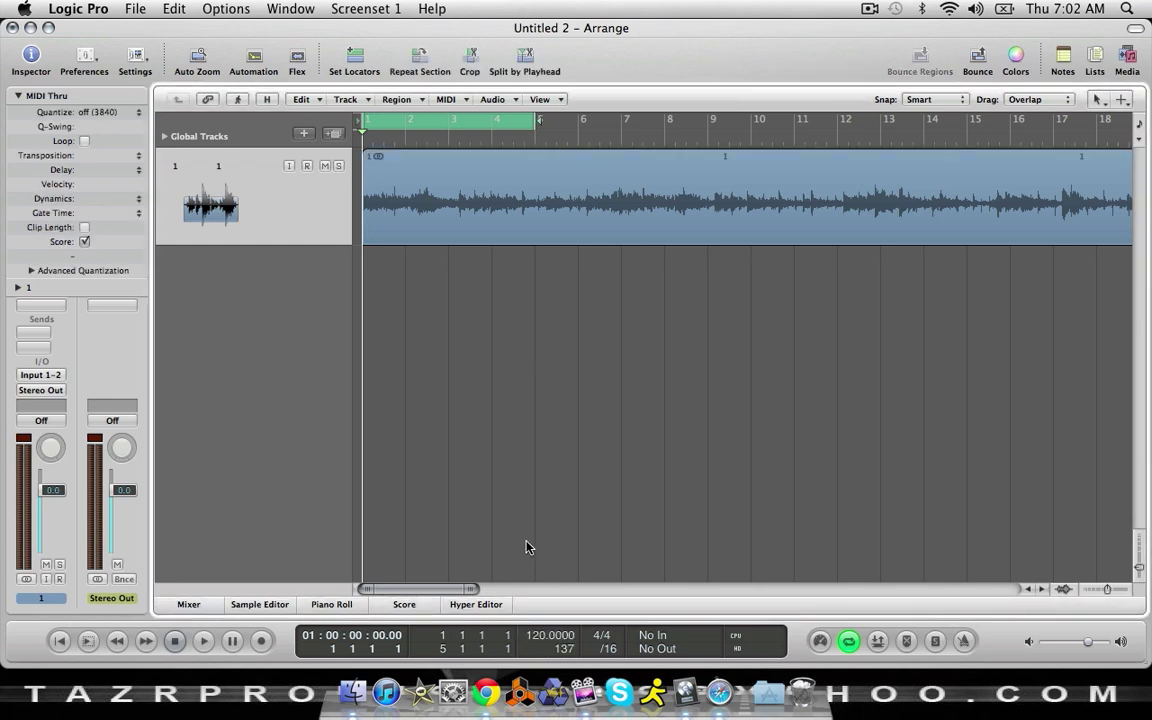
key(space)
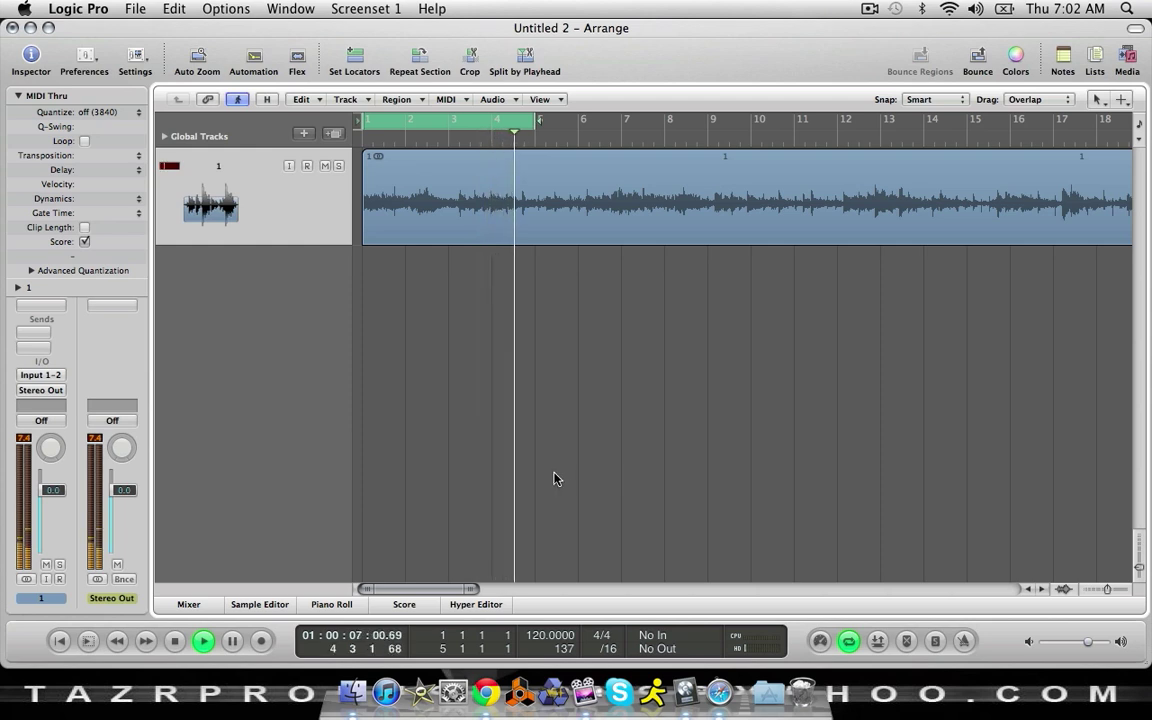
key(space)
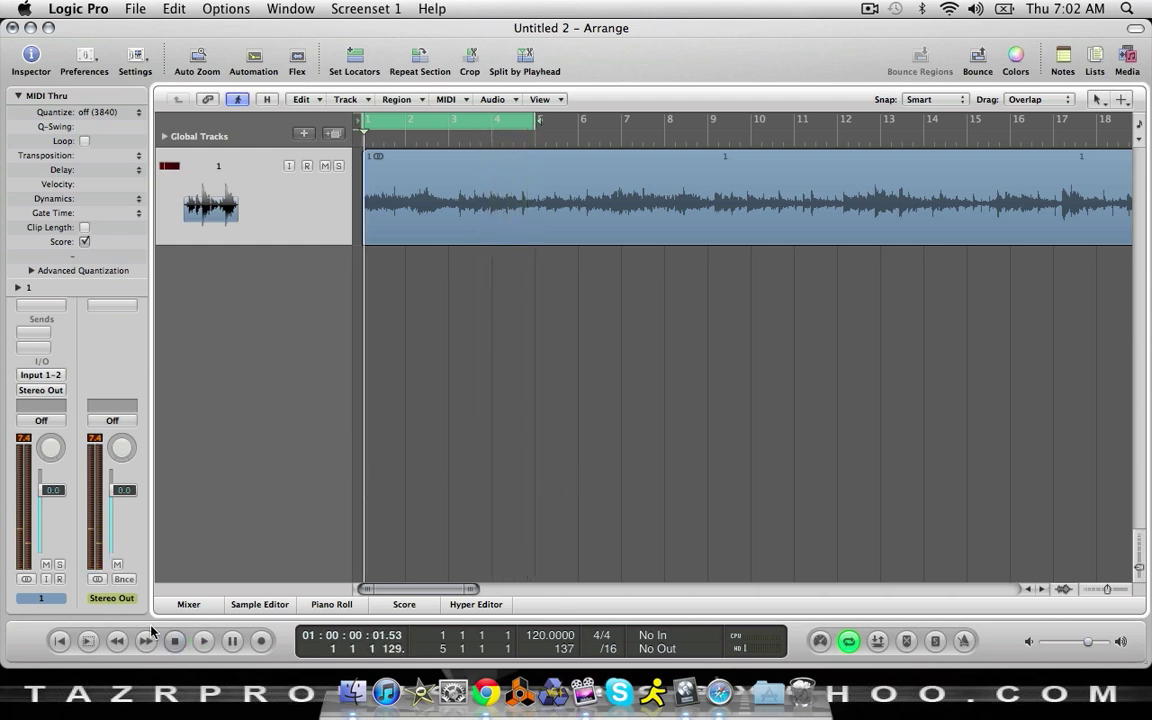
Insert a Metering > BPM Counter on the audio track and play the sample to measure its tempo
click(166, 648)
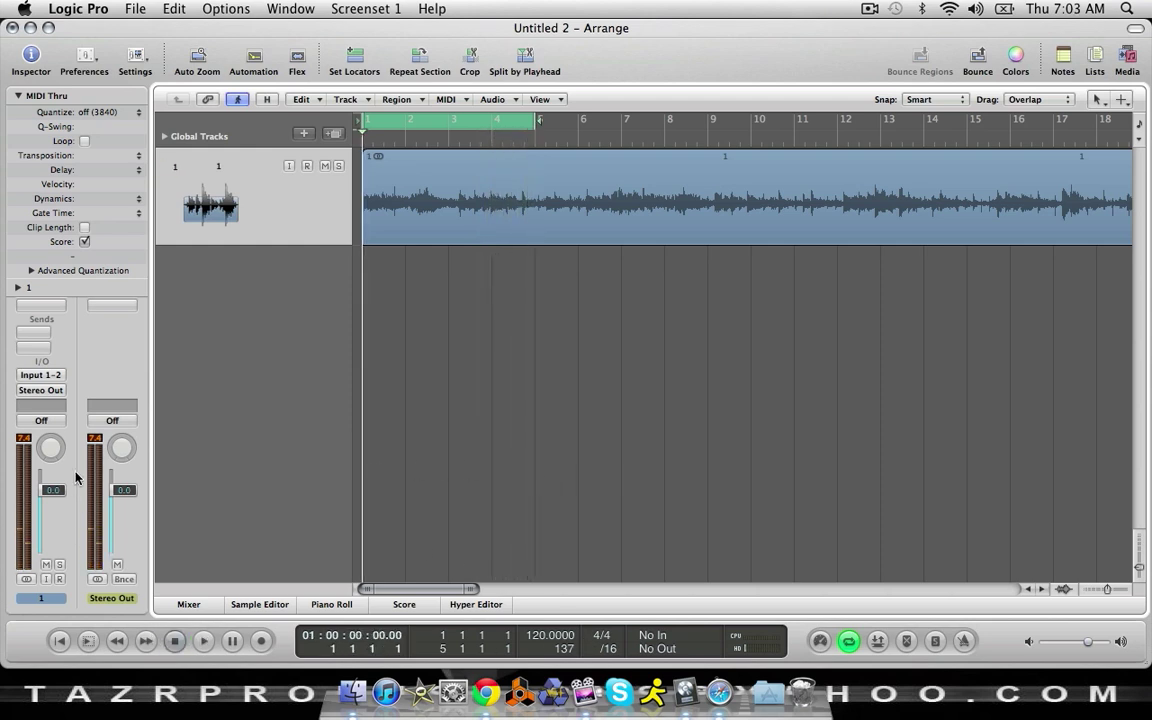
click(33, 308)
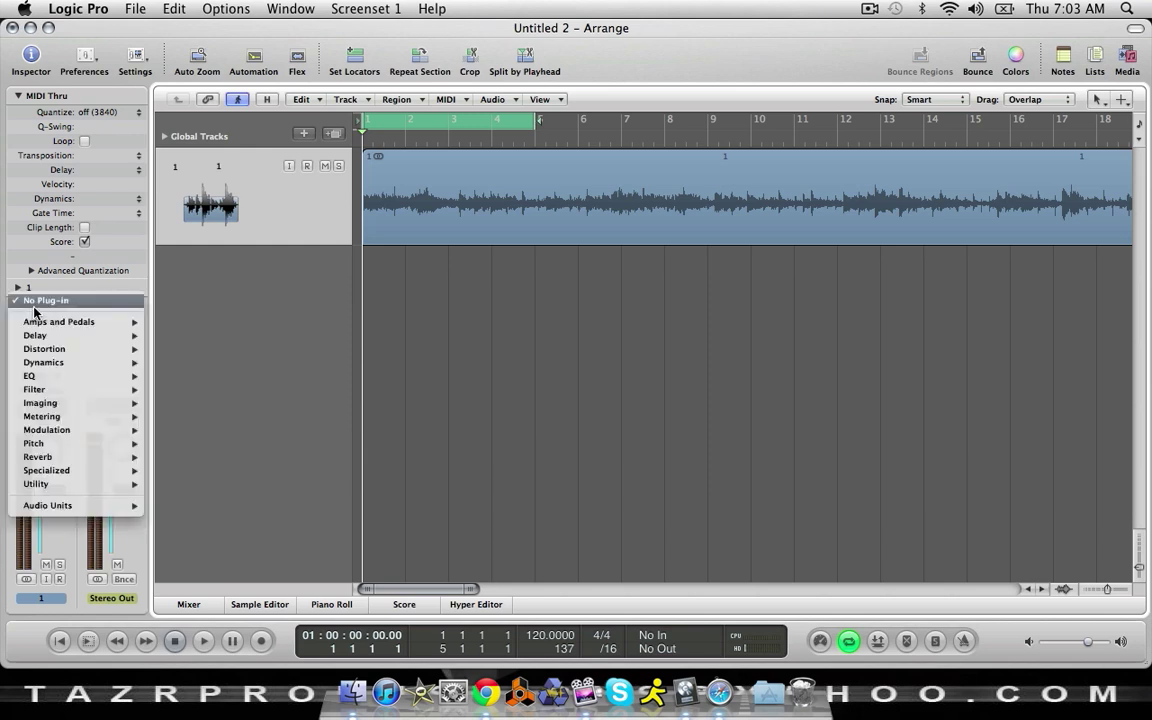
mouse_move(107, 420)
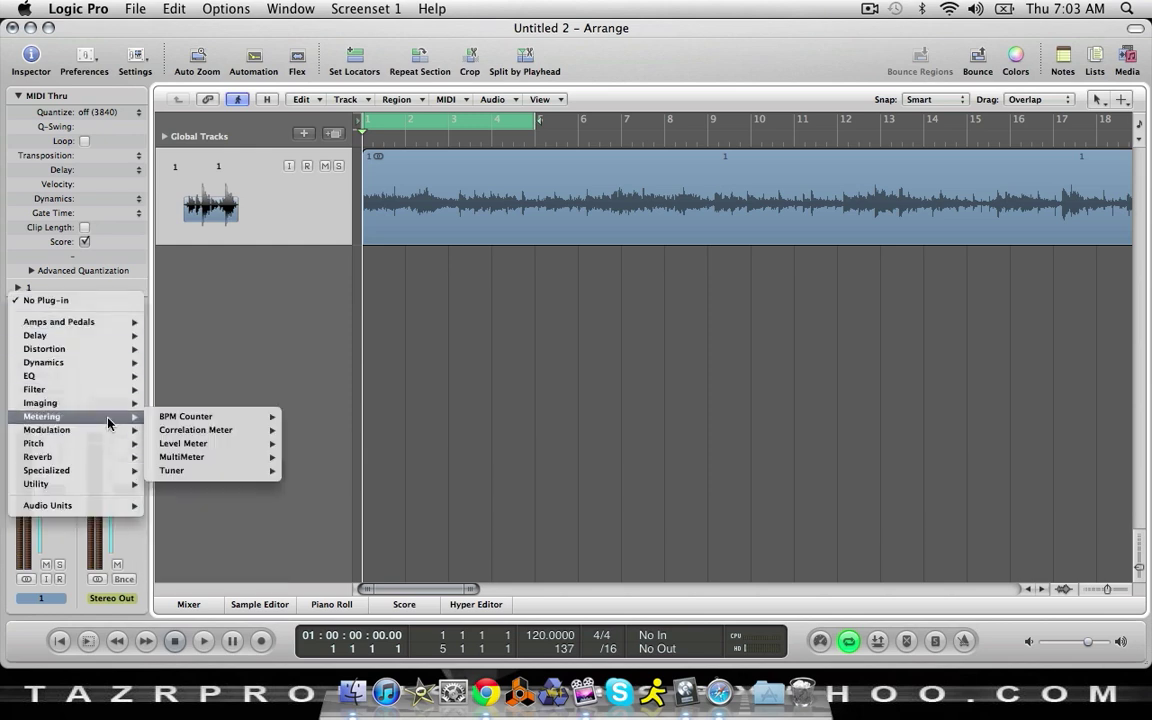
click(190, 418)
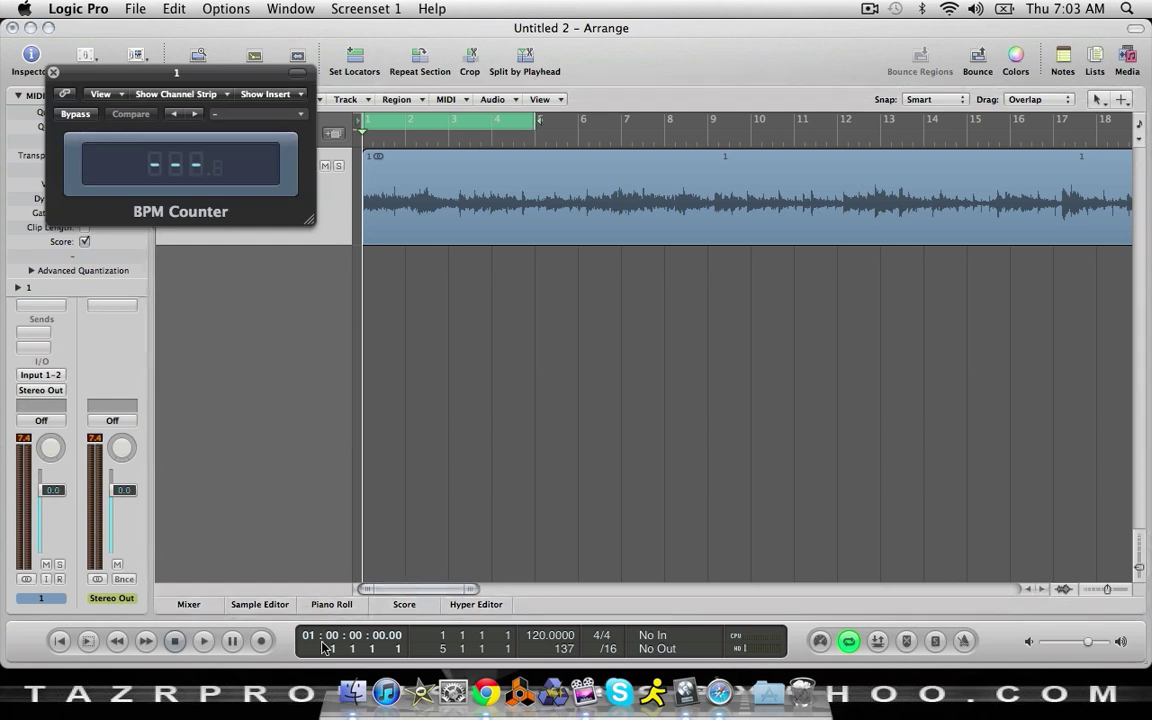
key(space)
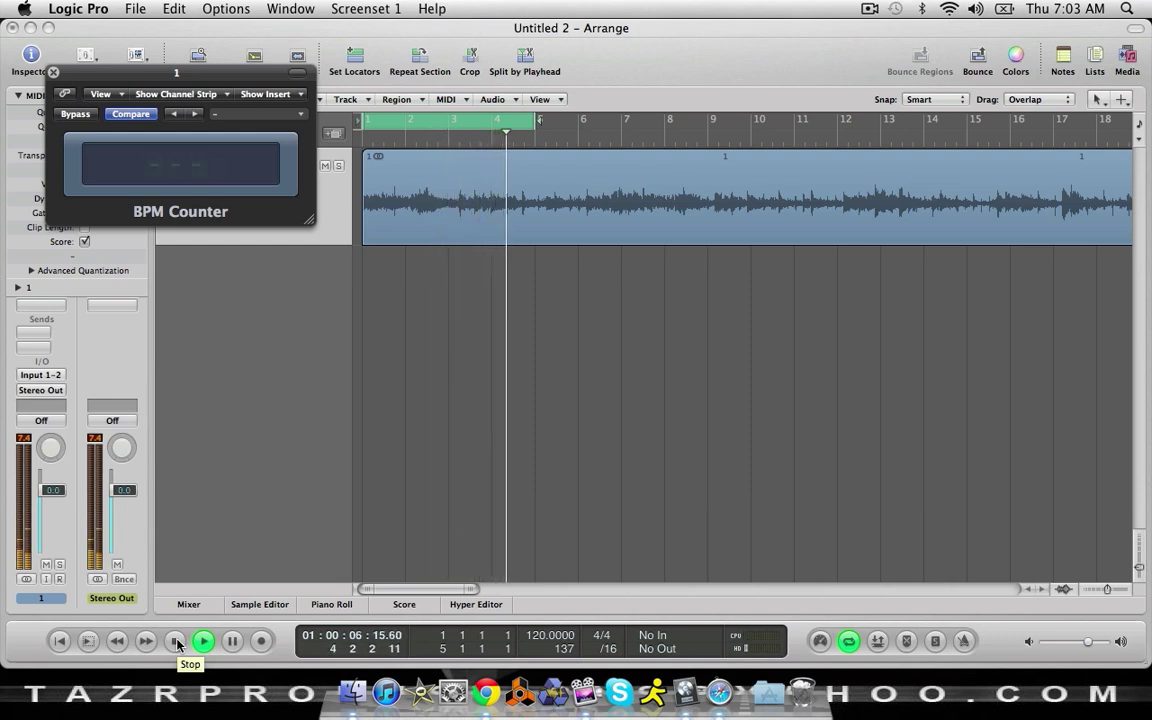
click(176, 642)
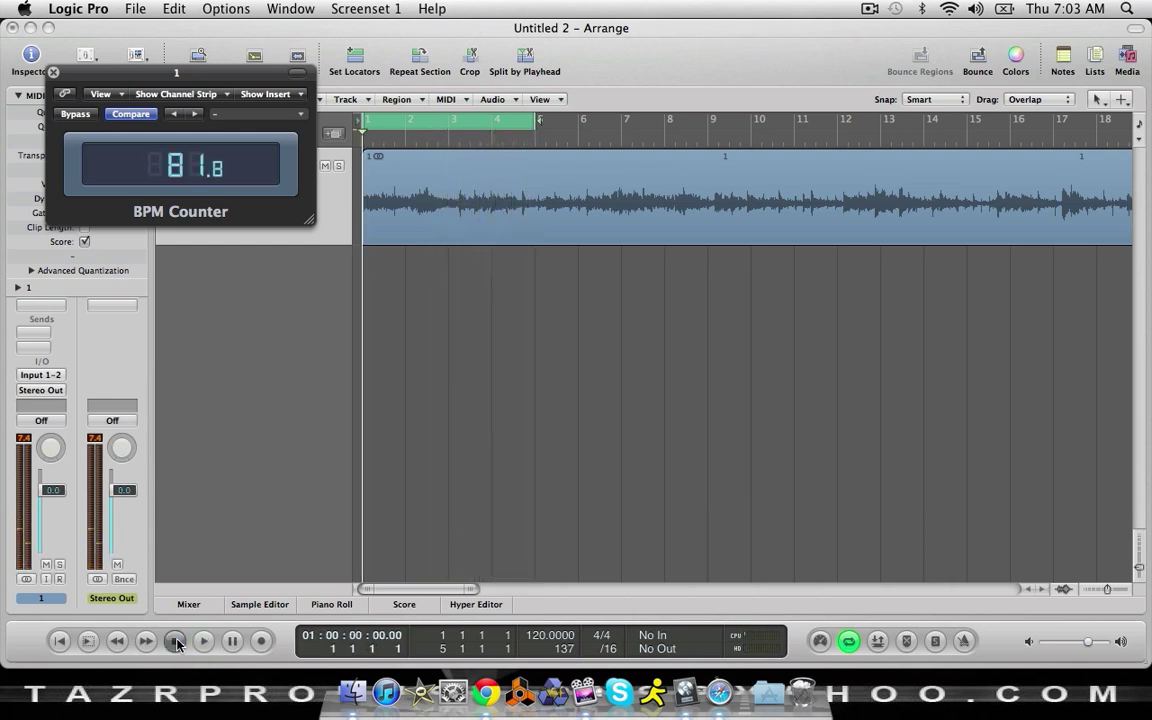
Set the project tempo to 82.8
double_click(545, 635)
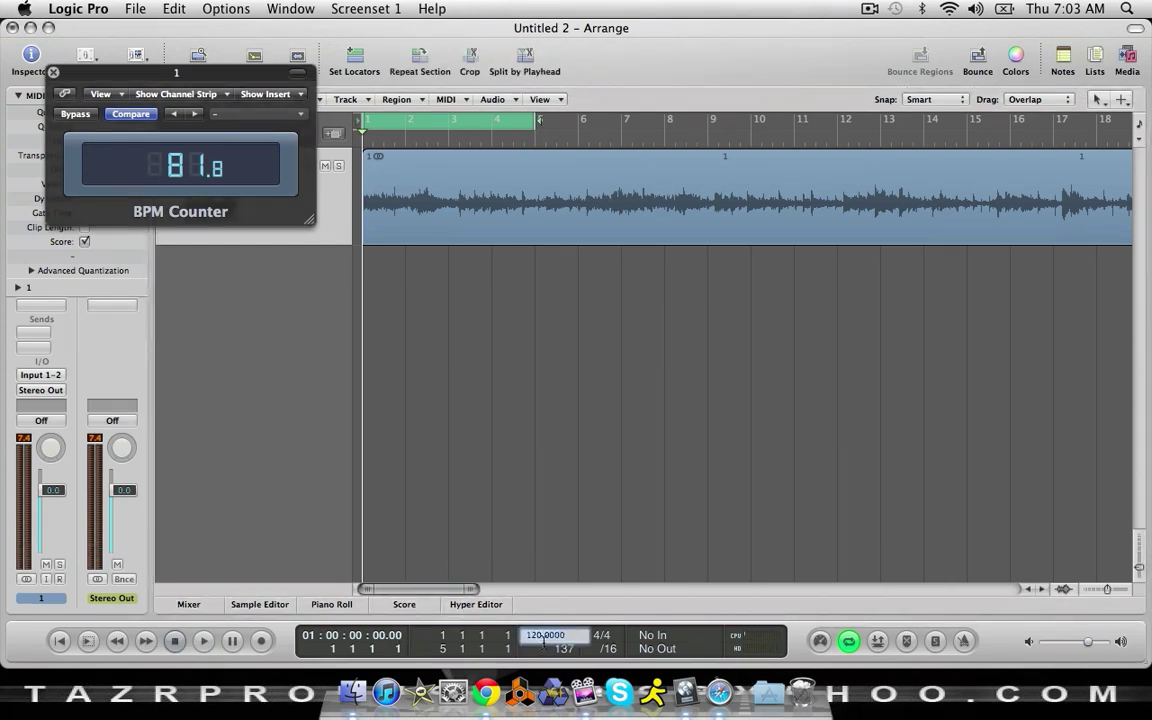
text(82.8)
key(Return)
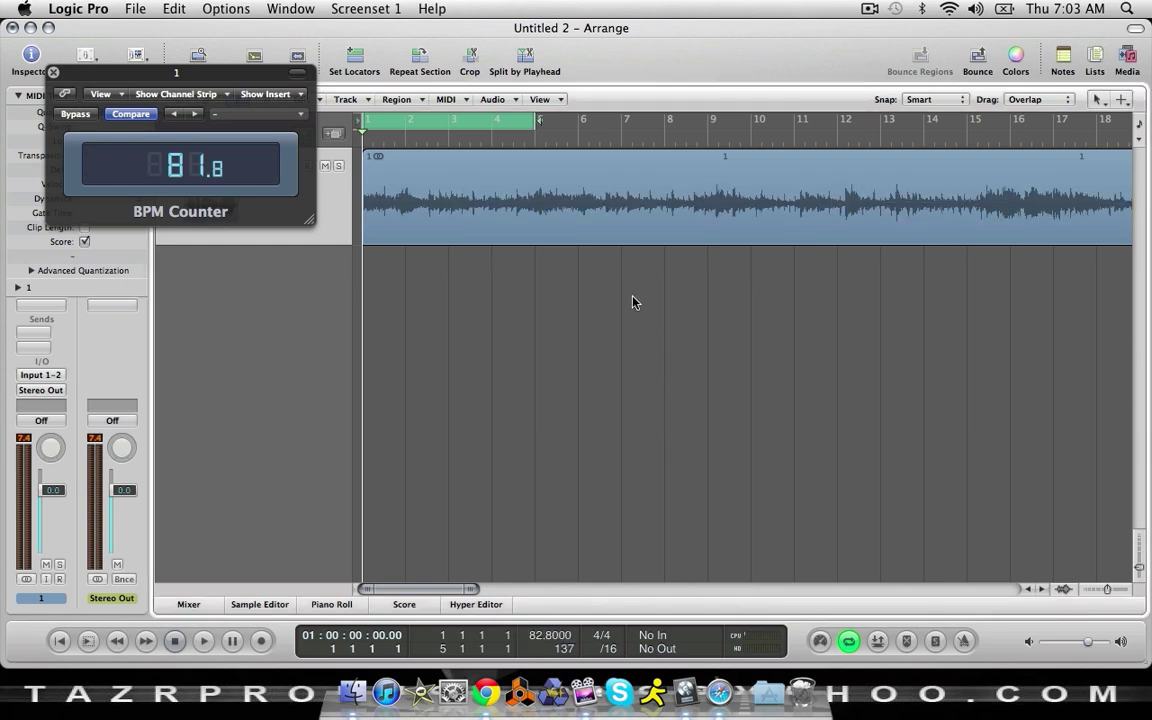
Split the 1.aif region at bar 5 with the Scissors and delete the part after it
click(545, 128)
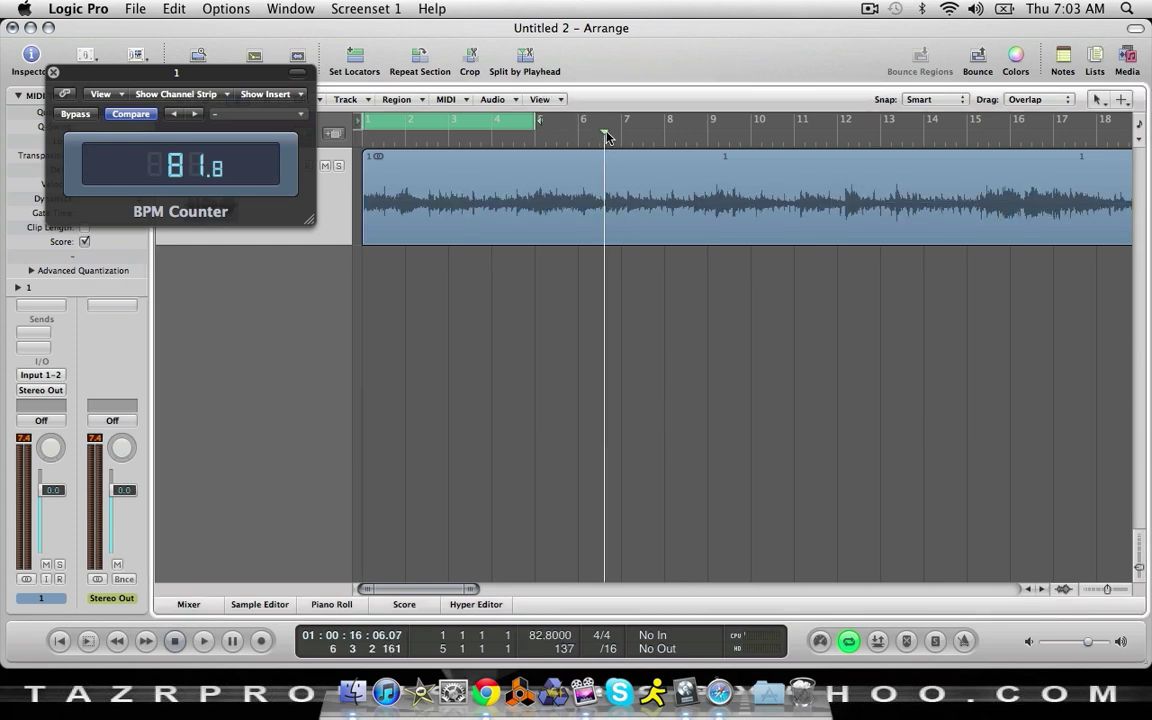
drag(545, 128, 535, 124)
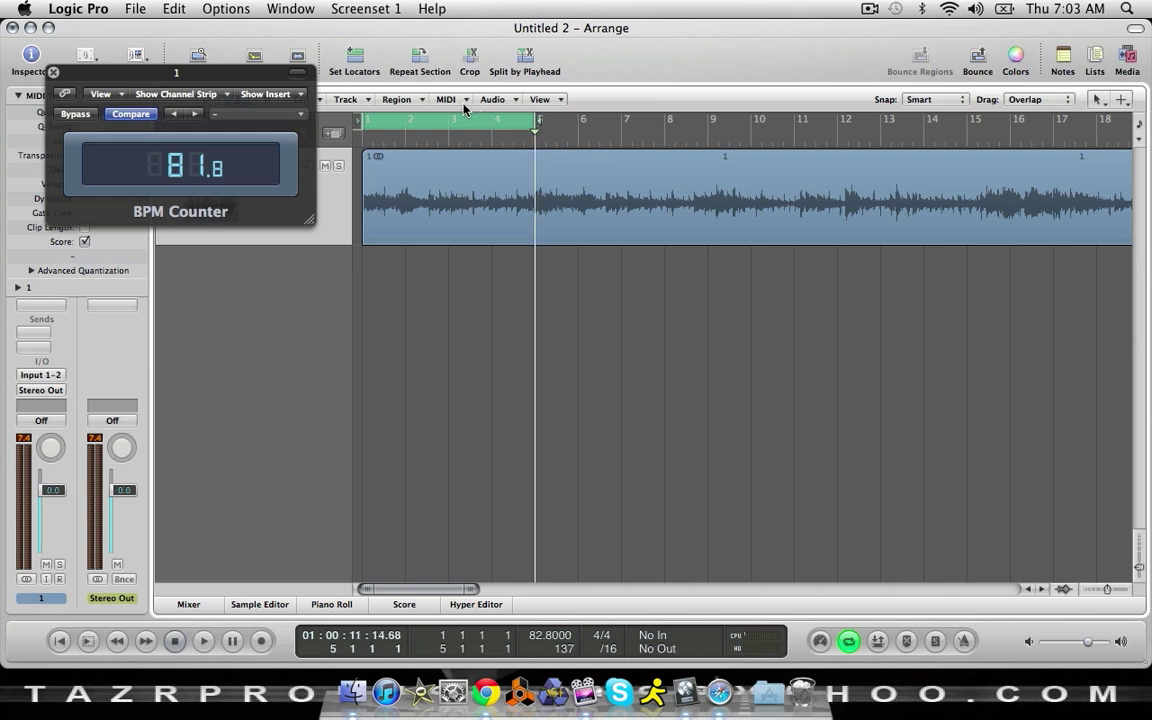
key(Escape)
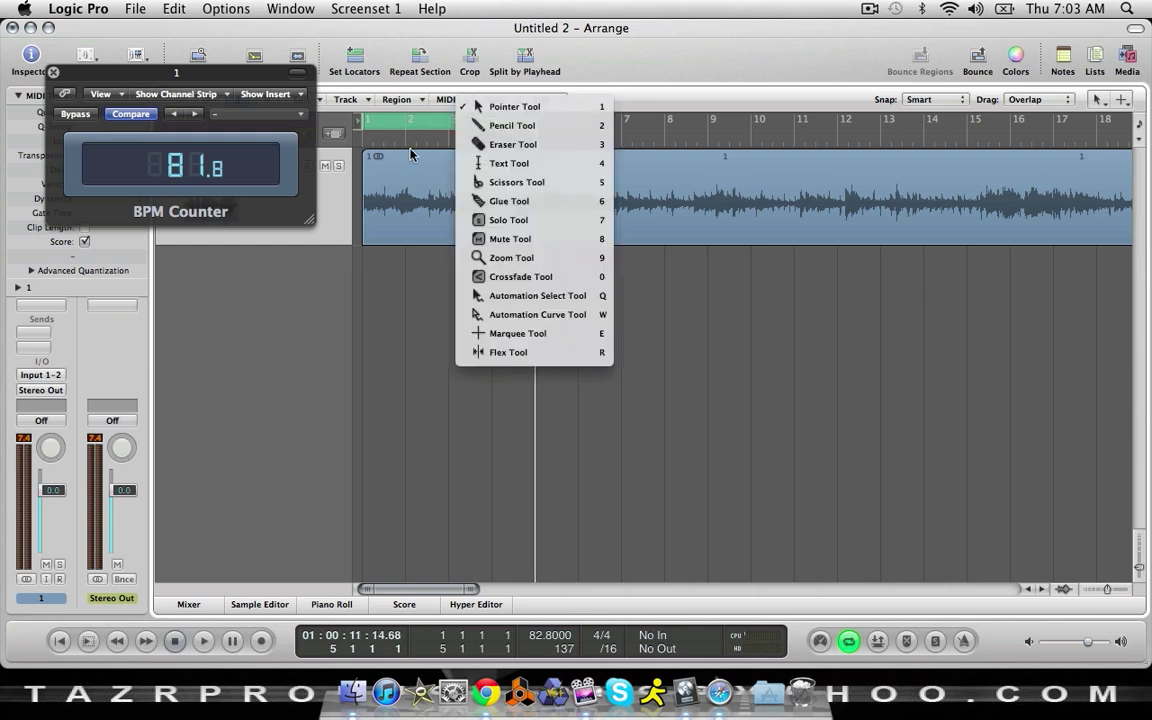
key(Escape)
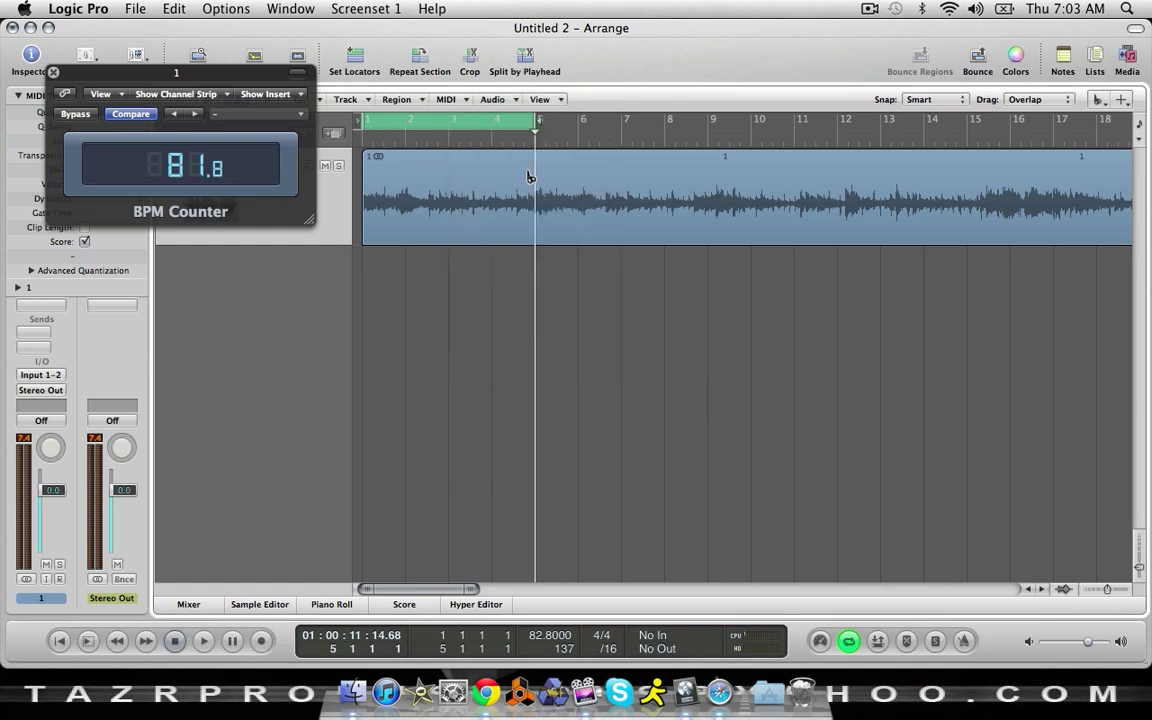
click(537, 184)
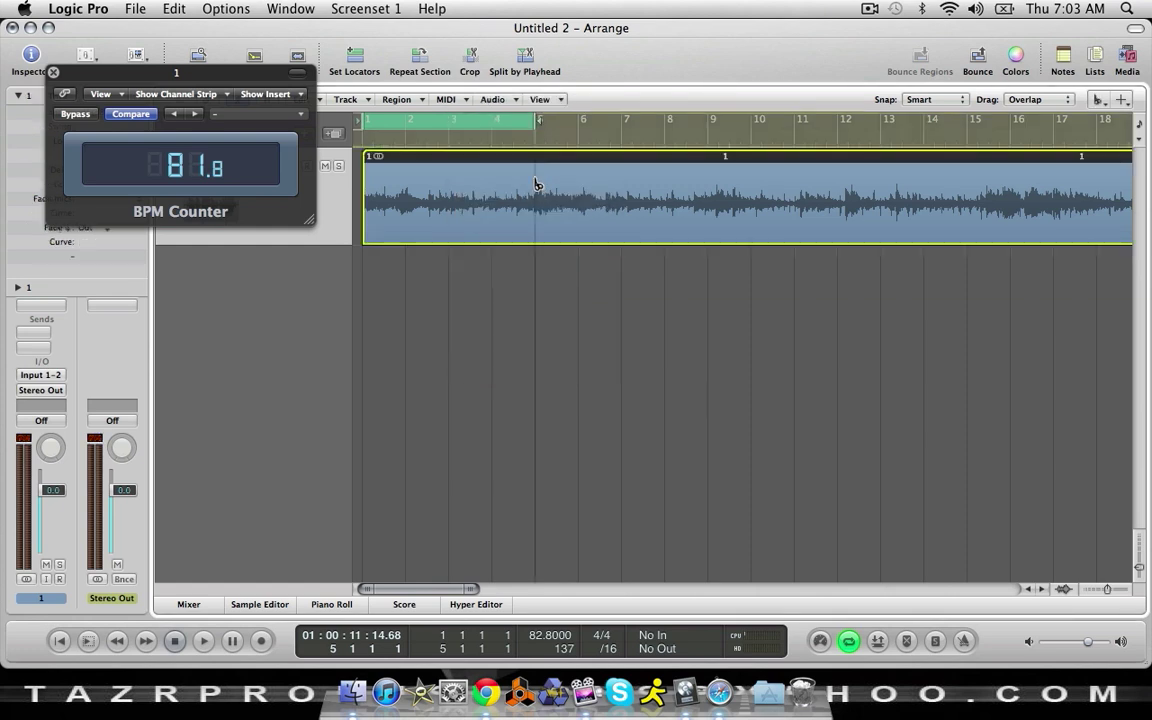
key(Delete)
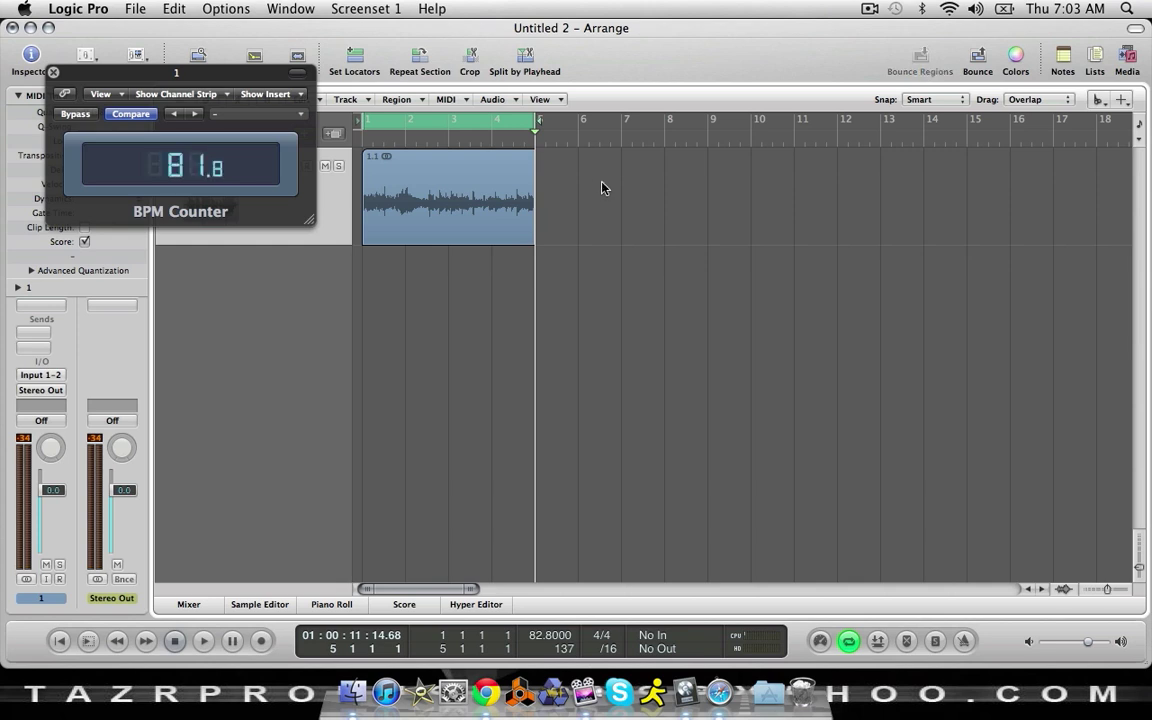
Close the BPM Counter, make a few trial splits in the loop region, then undo them all
click(54, 73)
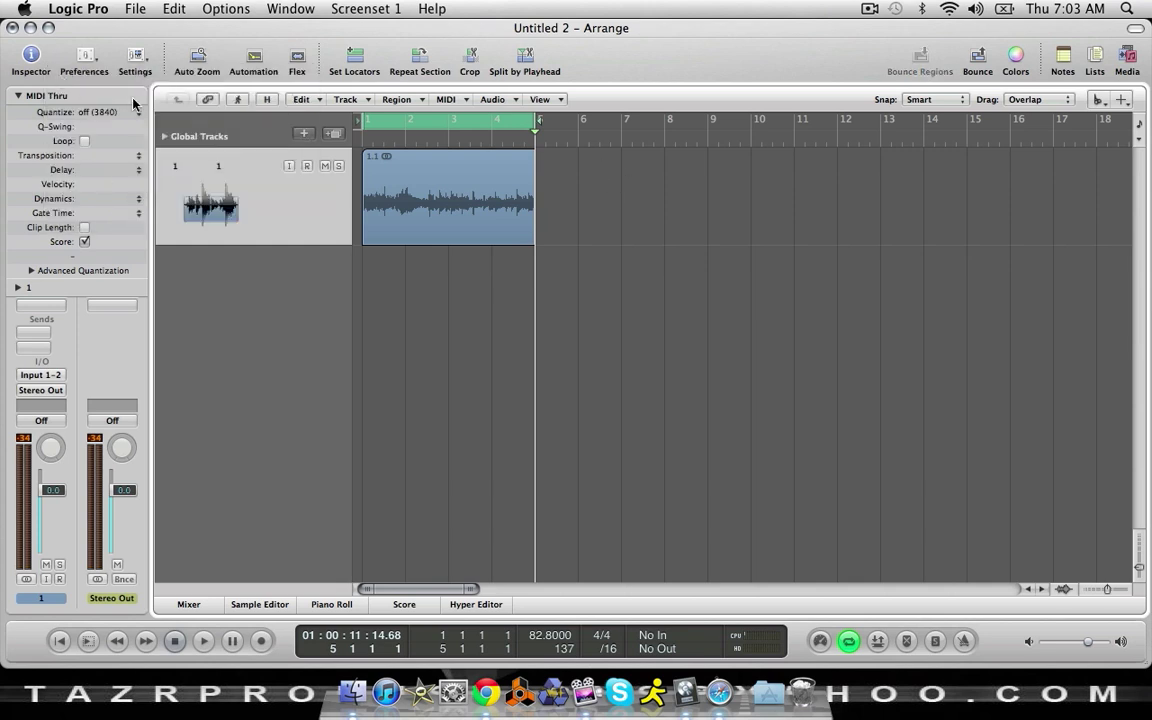
click(395, 163)
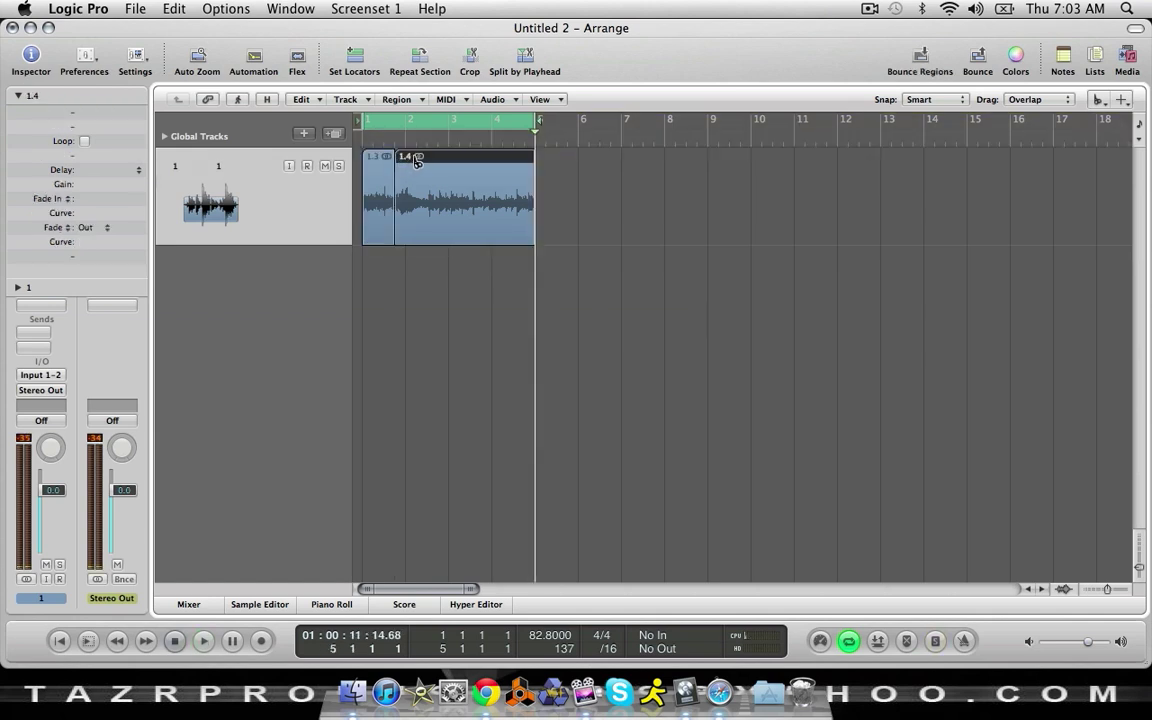
click(417, 158)
click(428, 158)
key(super+z)
key(super+z)
key(super+z)
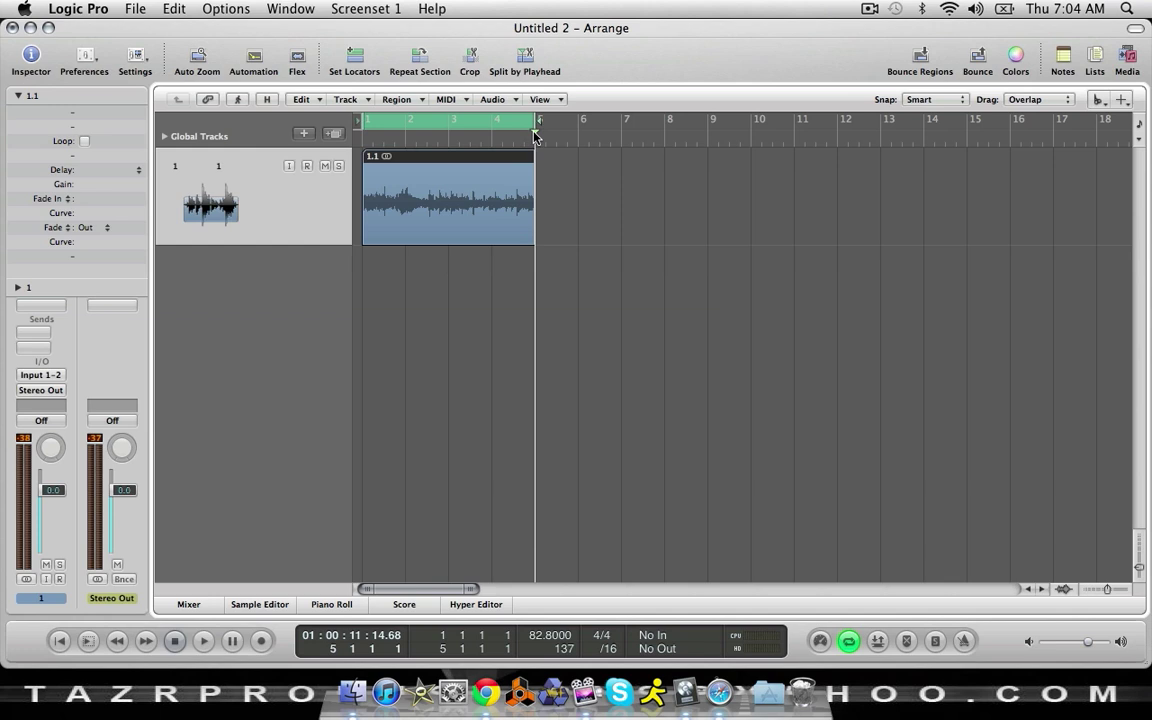
Slice the loop evenly into sixteen pieces, play it back, and choose Software Instrument for a new track
drag(535, 137, 373, 131)
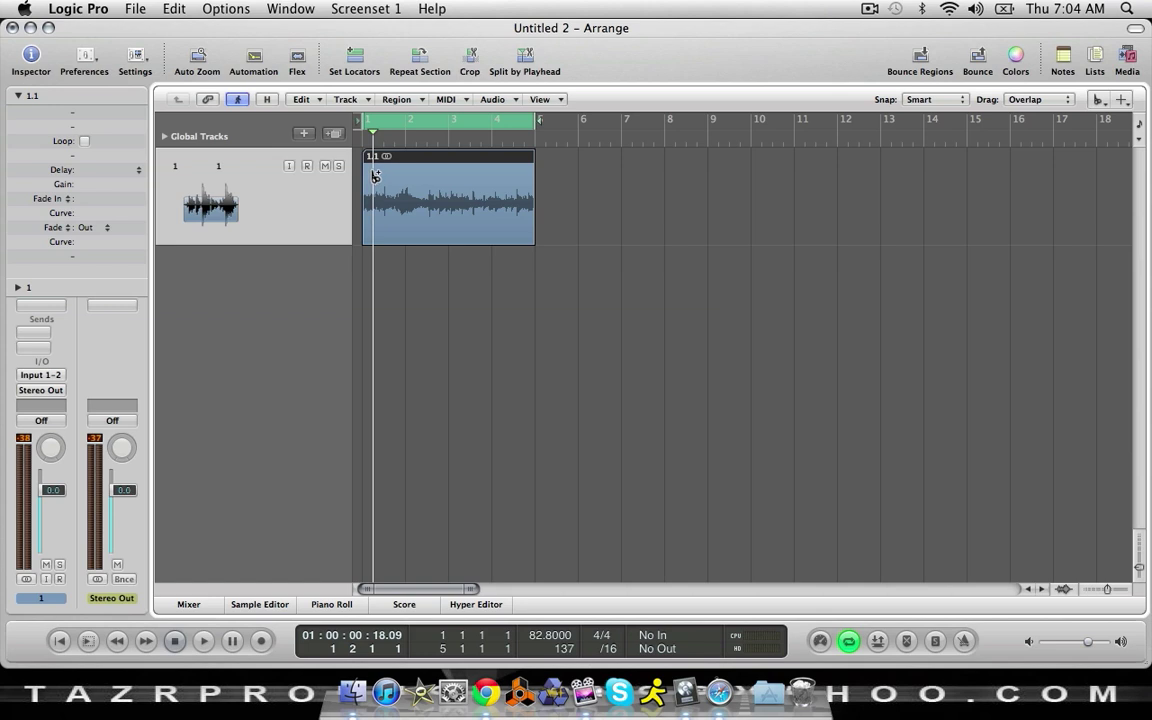
alt+click(375, 176)
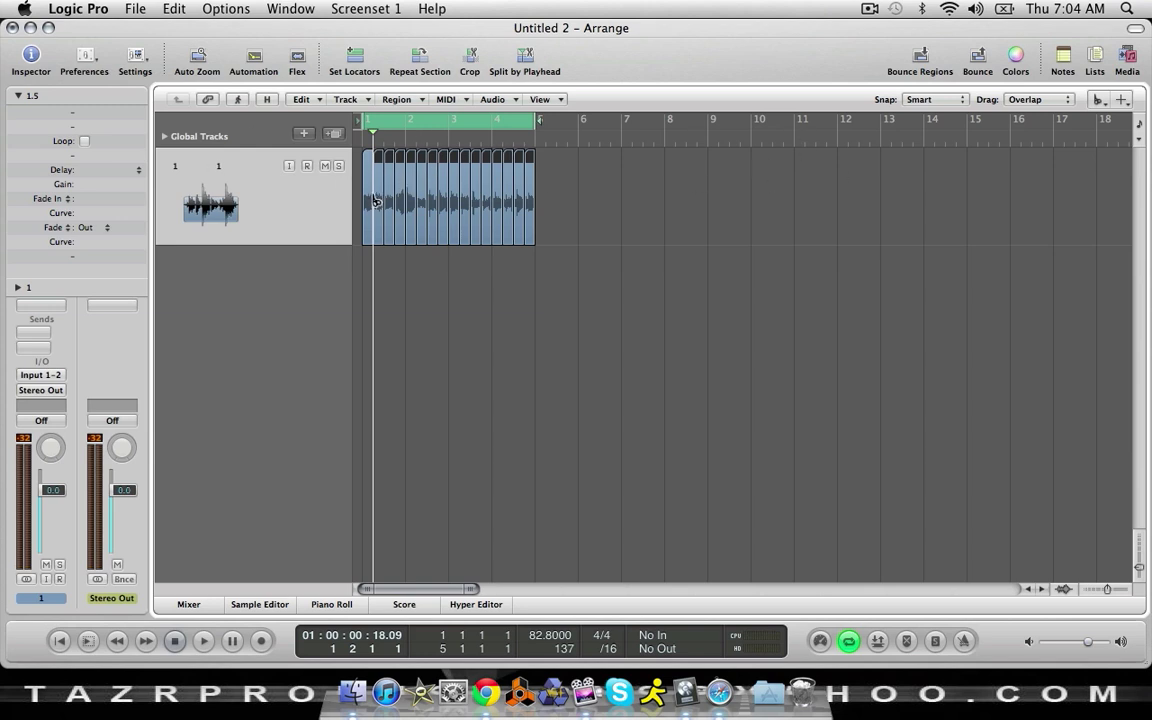
click(570, 138)
key(space)
key(super+Left)
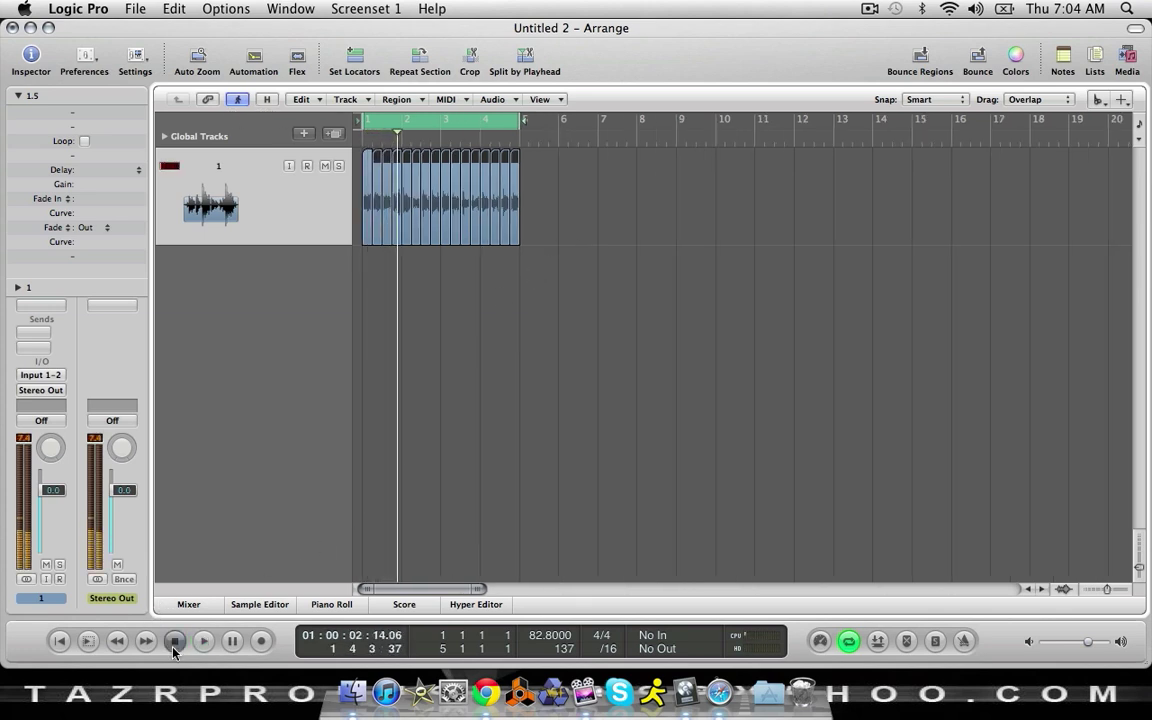
key(space)
key(Return)
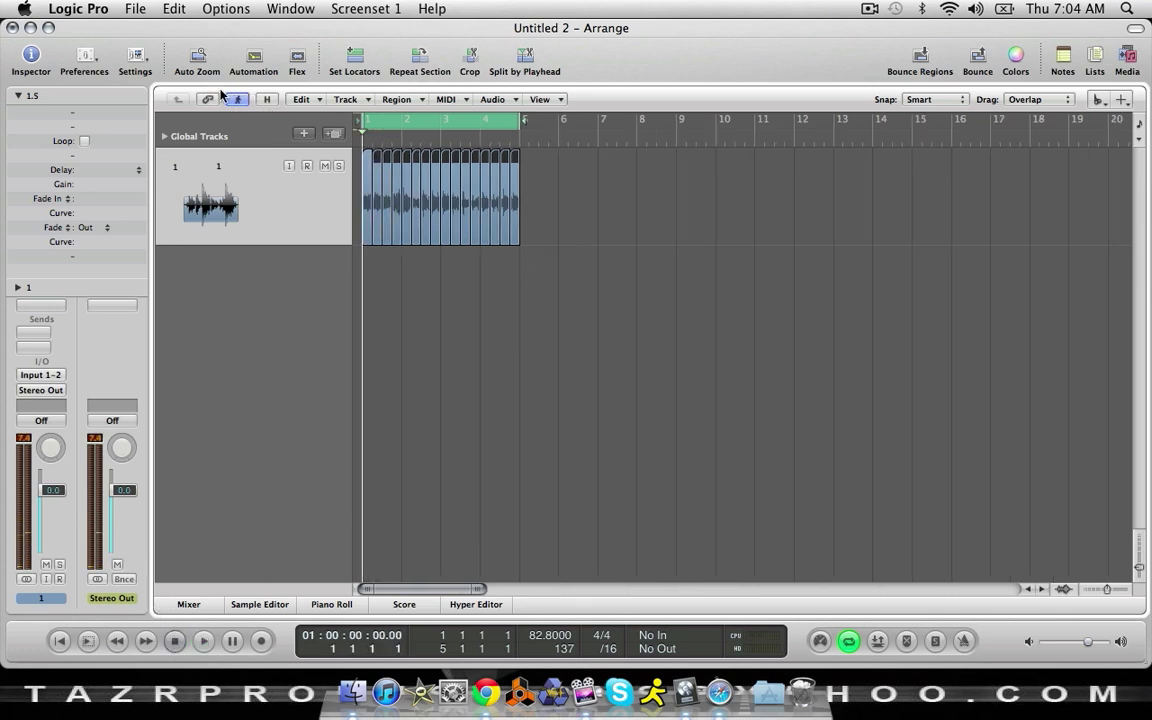
click(305, 134)
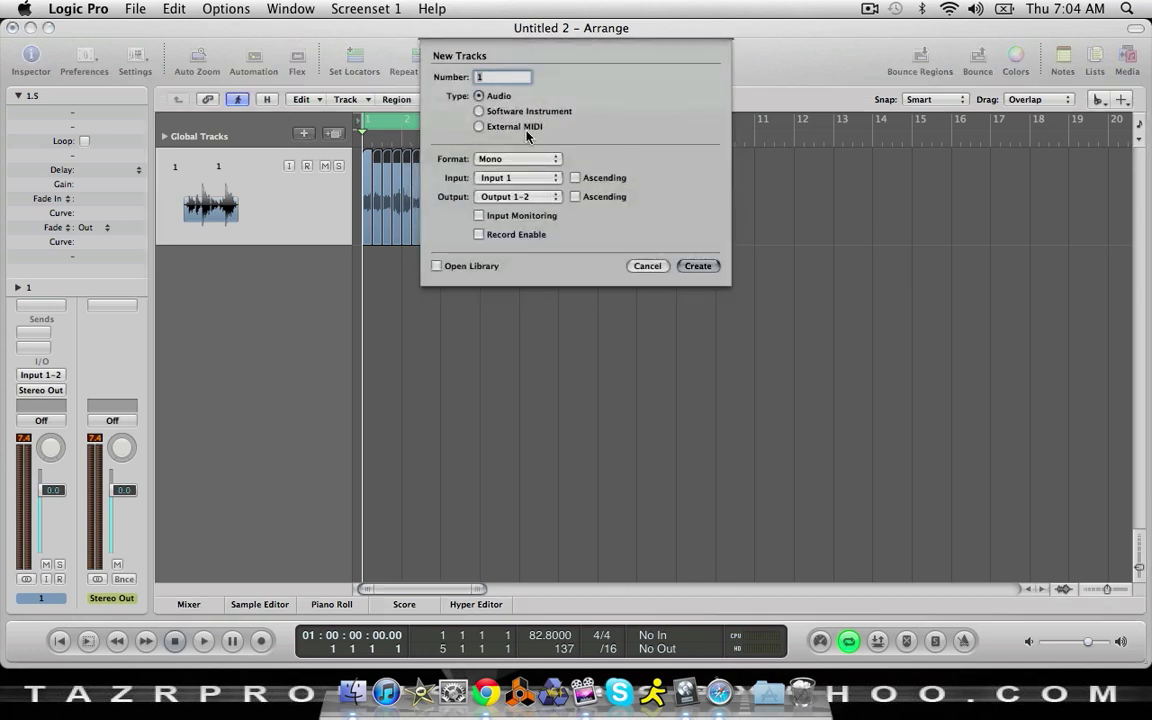
click(478, 111)
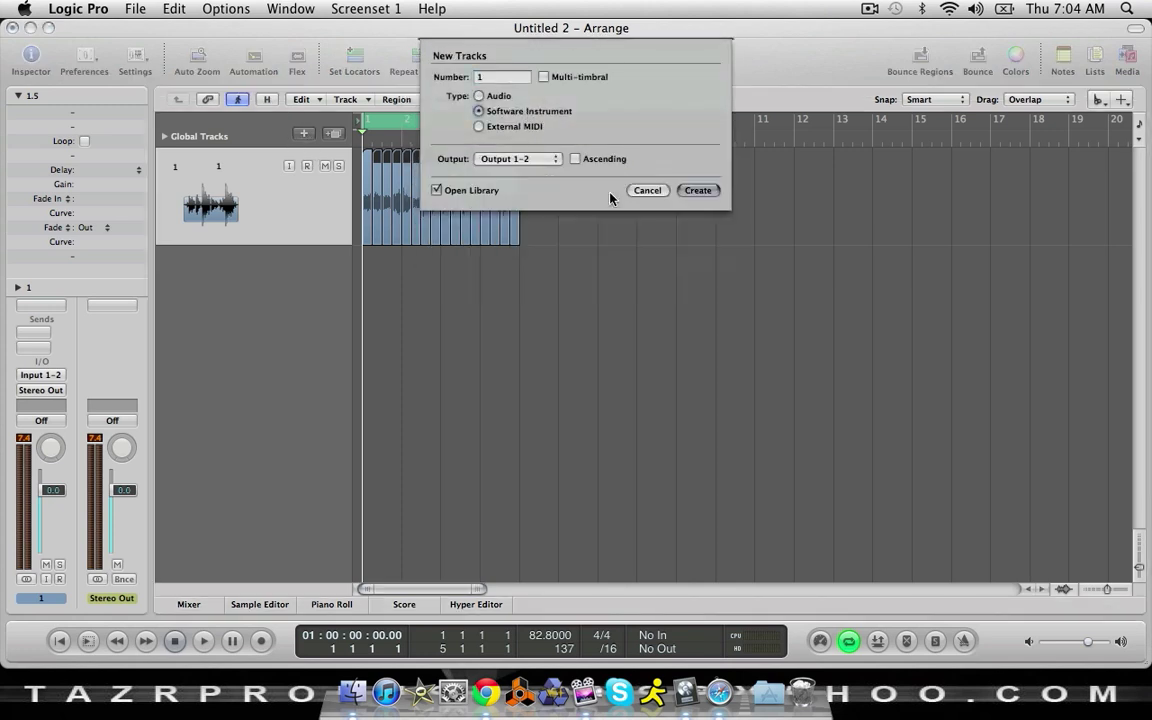
Create the instrument track, load EXS24 (Sampler) stereo, and open its Instrument Editor
click(698, 190)
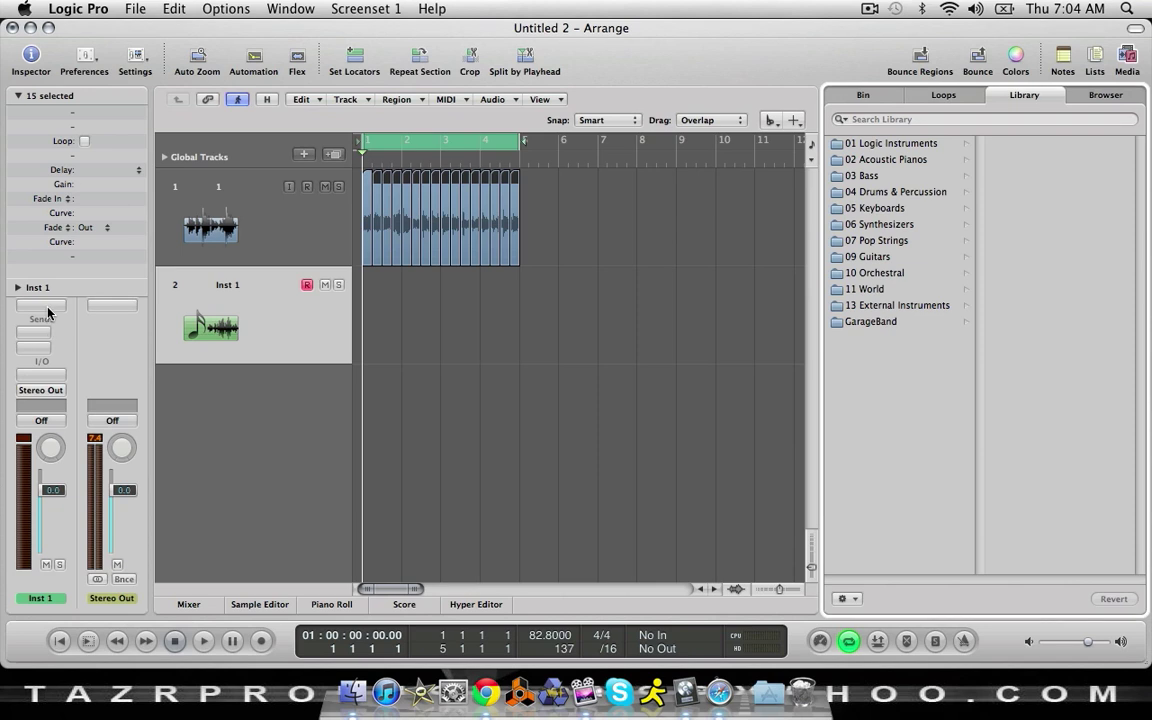
click(50, 377)
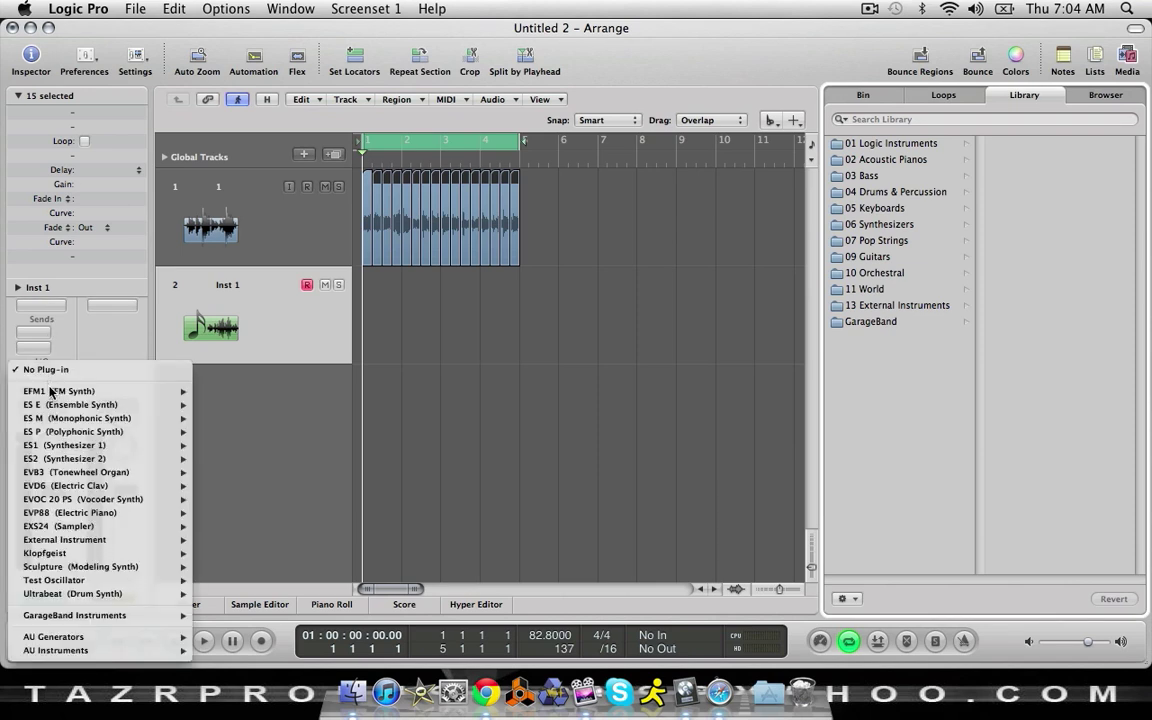
mouse_move(93, 527)
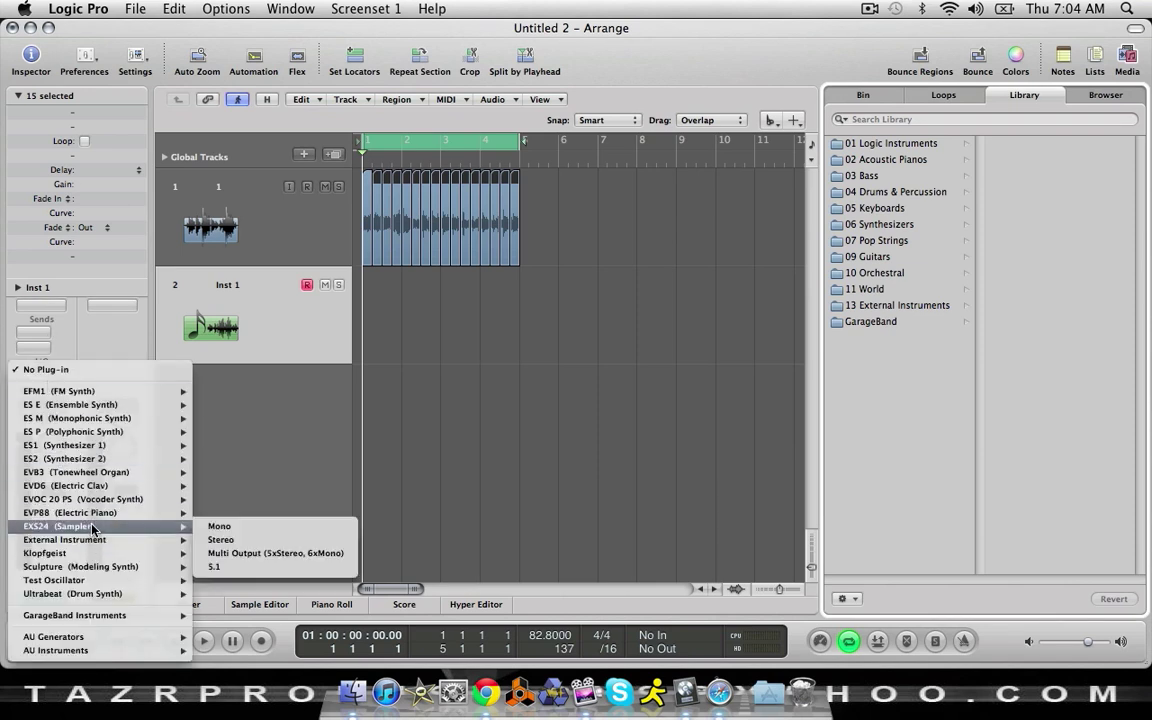
click(237, 539)
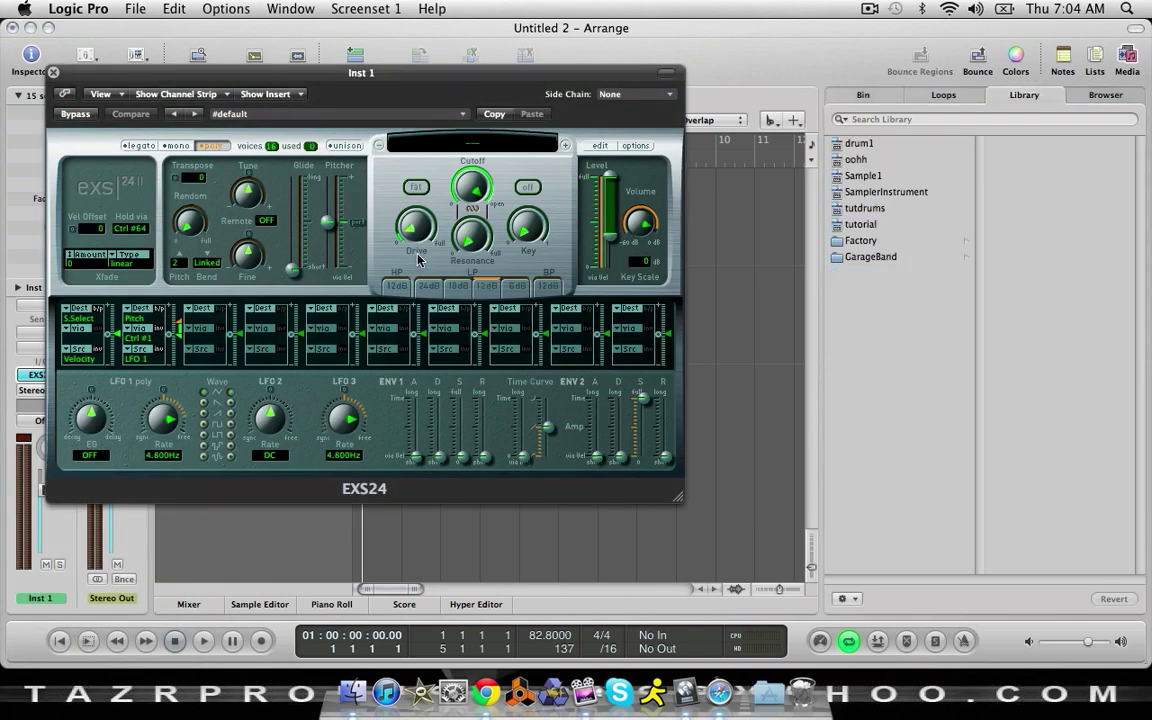
click(599, 146)
drag(315, 44, 582, 44)
Drag all sixteen loop slices into the EXS24 zone list as contiguous zones starting at C1
click(53, 75)
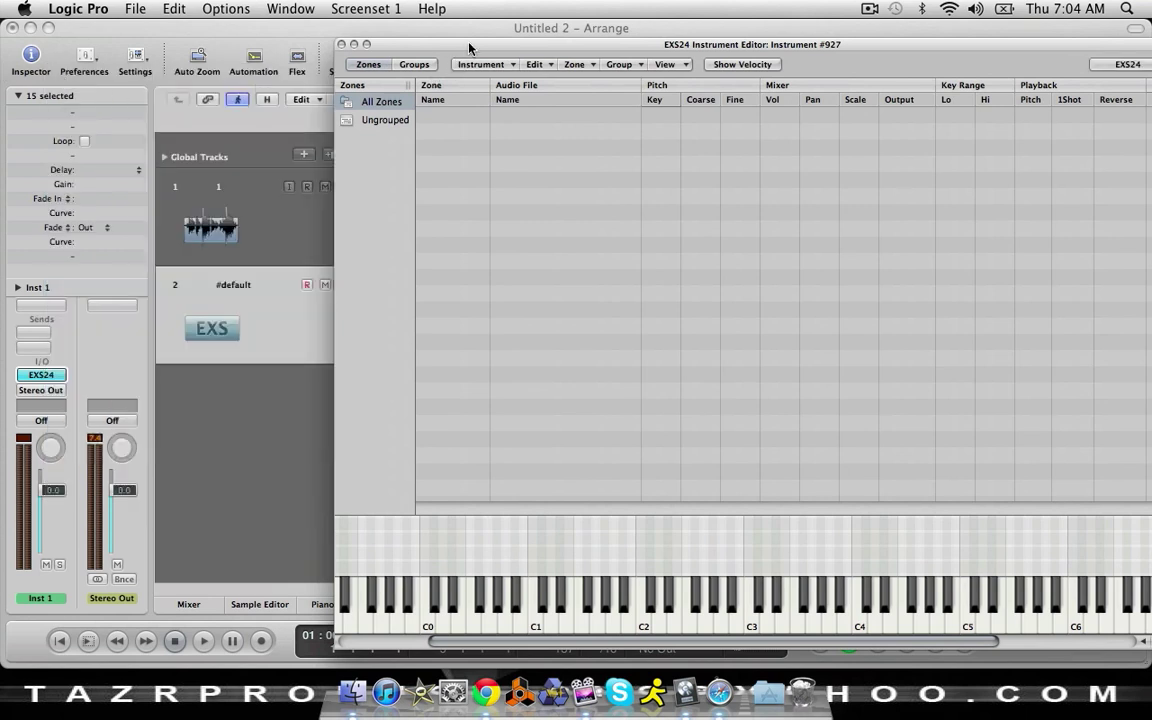
drag(408, 44, 603, 44)
click(275, 245)
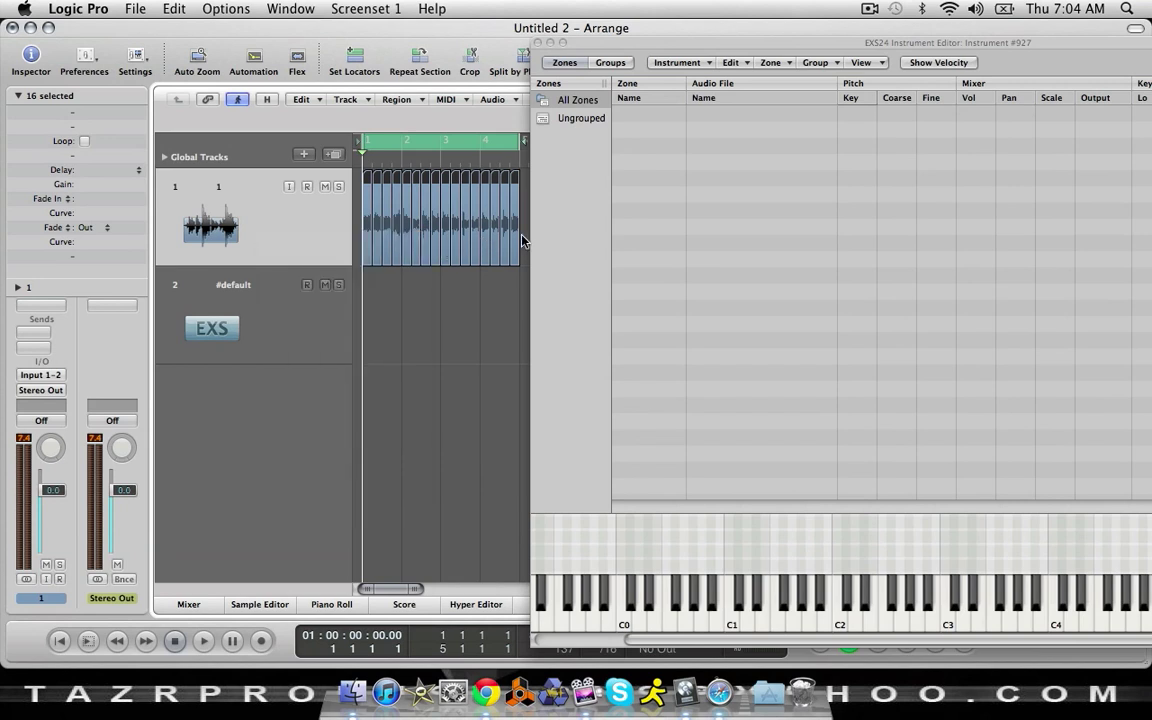
drag(523, 244, 780, 218)
click(334, 236)
click(1076, 191)
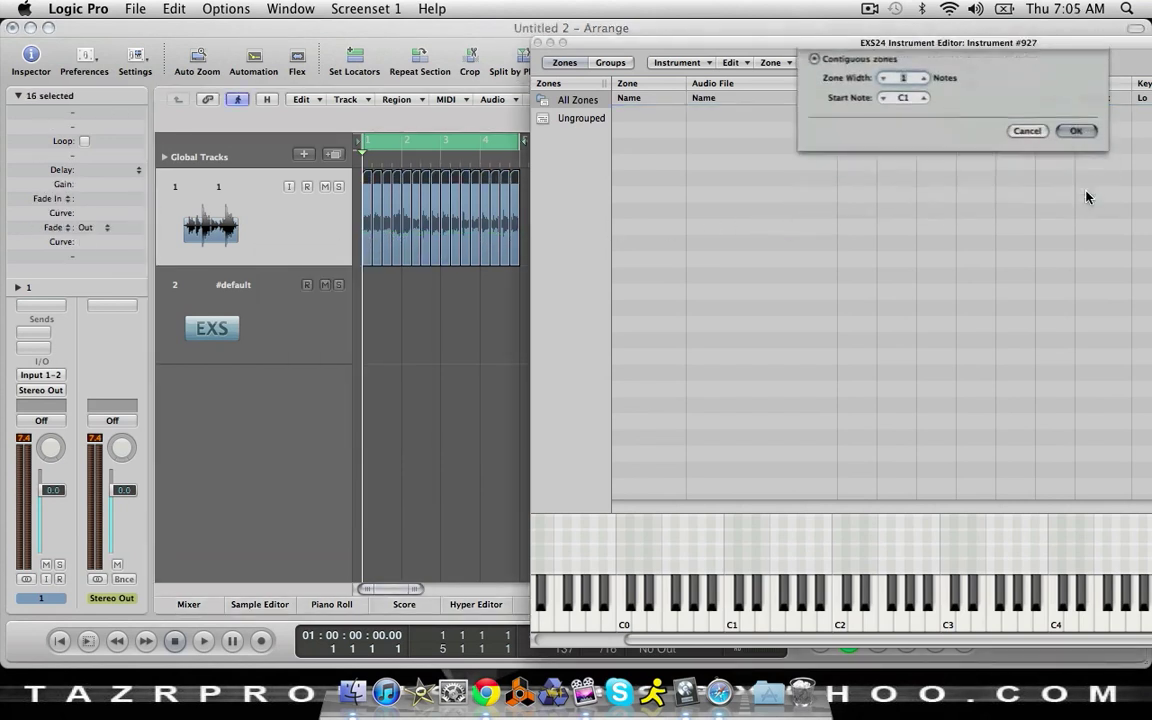
drag(815, 46, 561, 32)
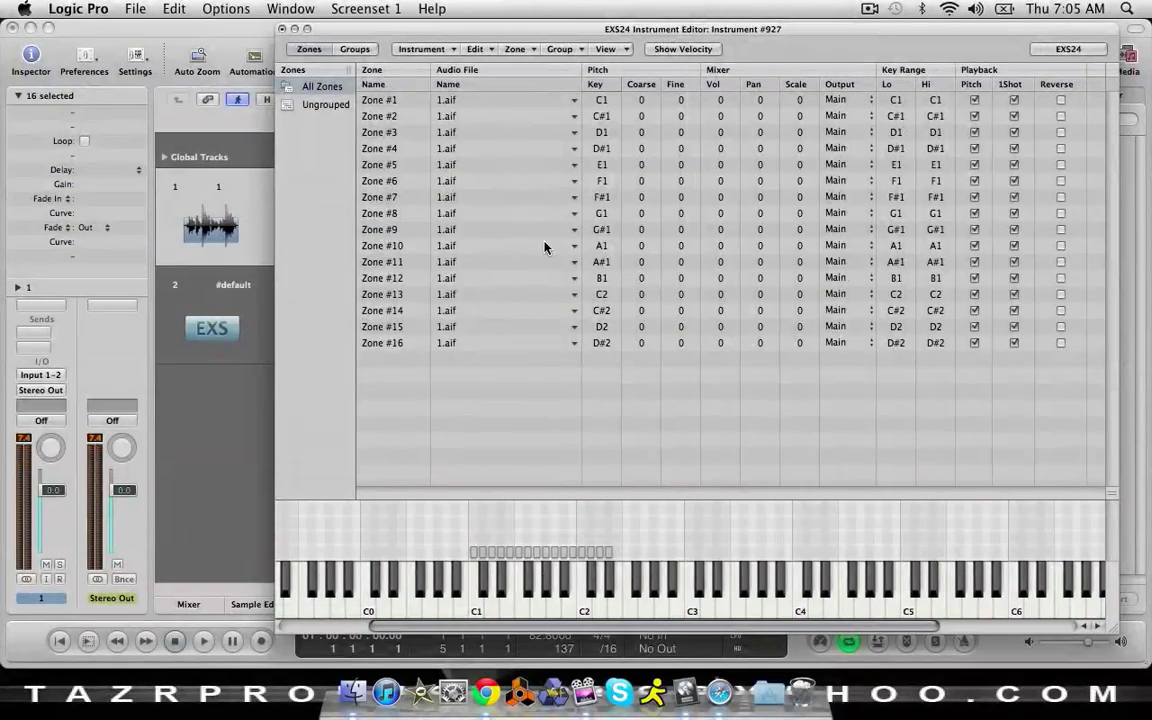
Audition the mapped slices on the editor keyboard from C1 up to D#2
click(470, 601)
click(472, 601)
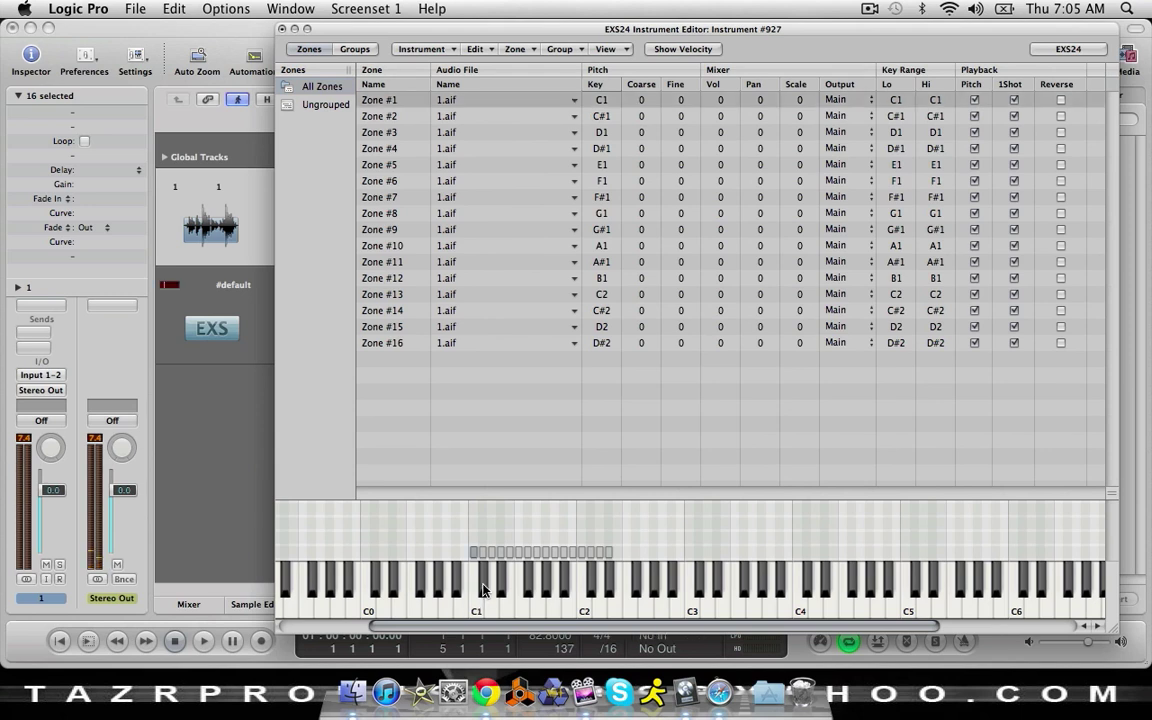
click(483, 590)
click(494, 599)
click(505, 597)
click(507, 598)
click(518, 599)
click(529, 595)
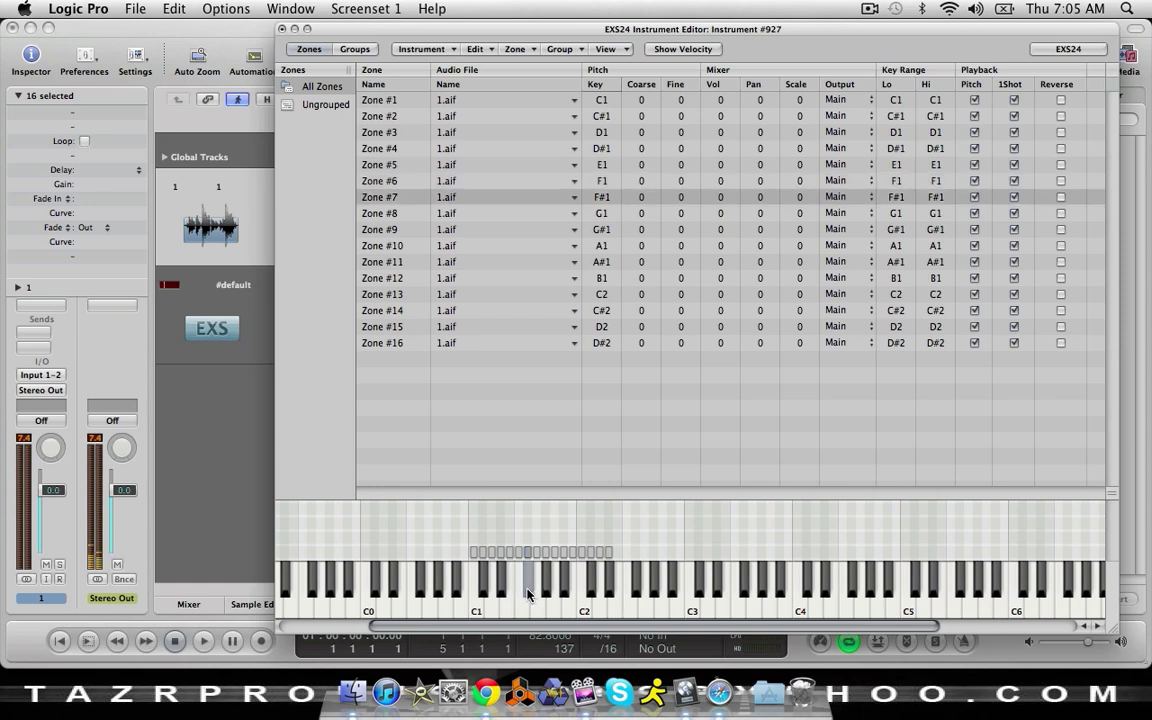
click(536, 600)
click(543, 592)
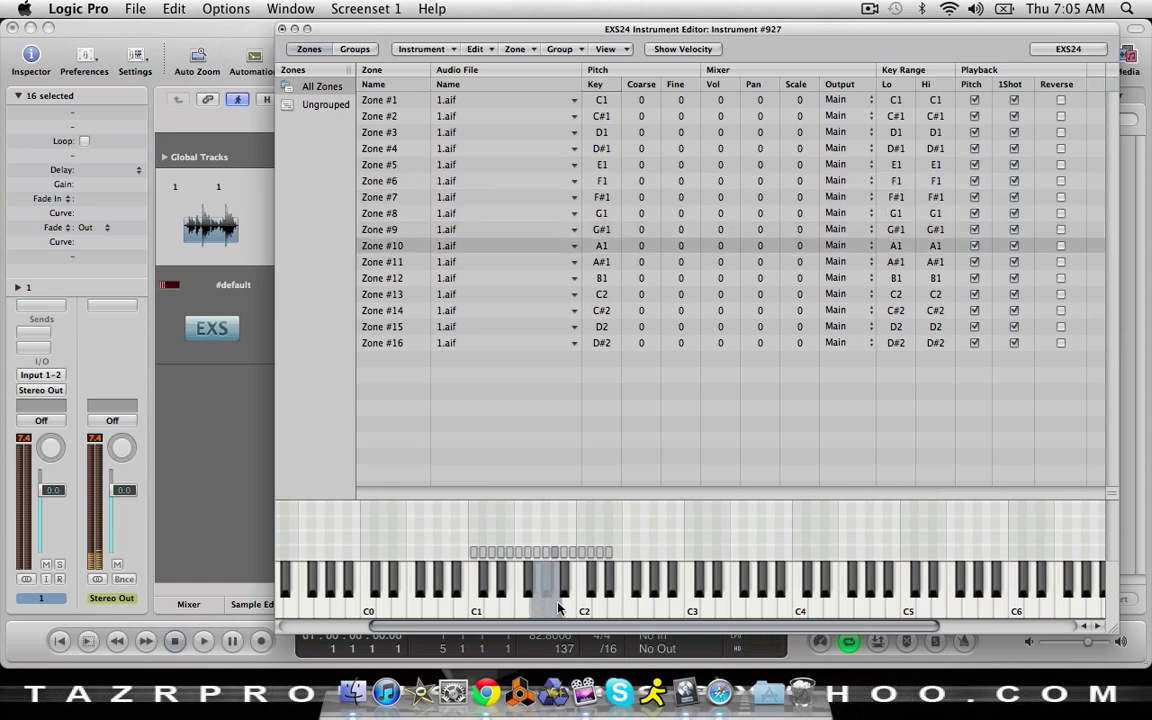
click(563, 596)
click(583, 602)
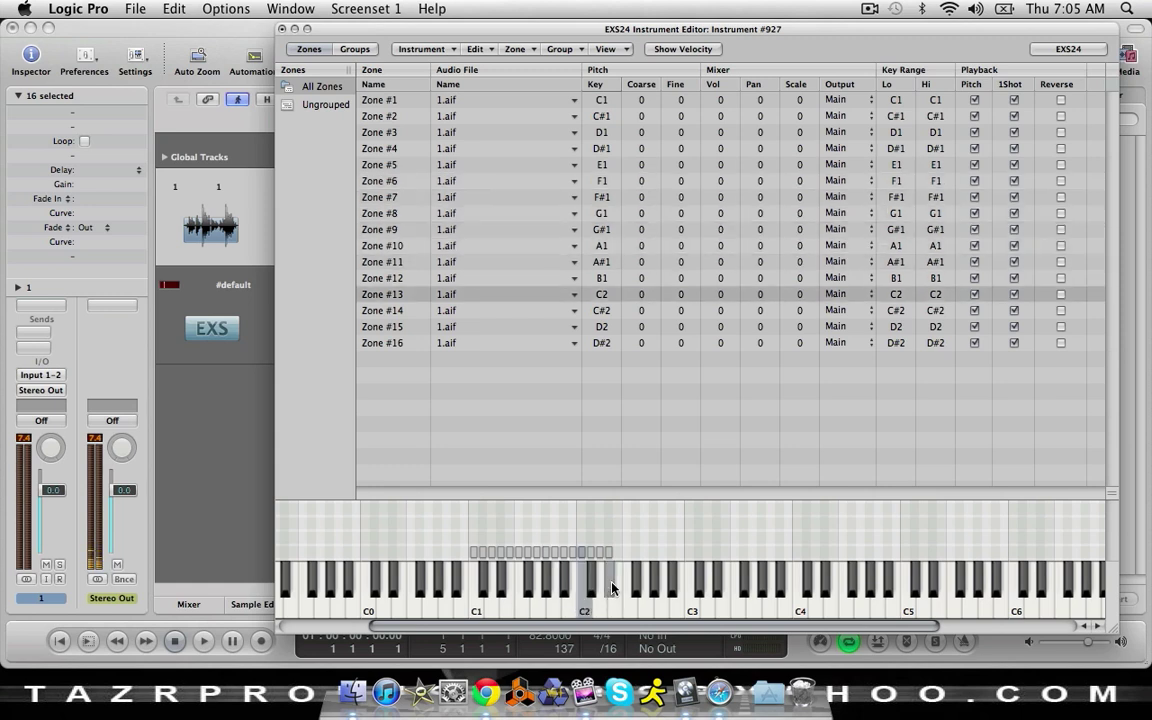
click(611, 590)
click(602, 591)
click(590, 588)
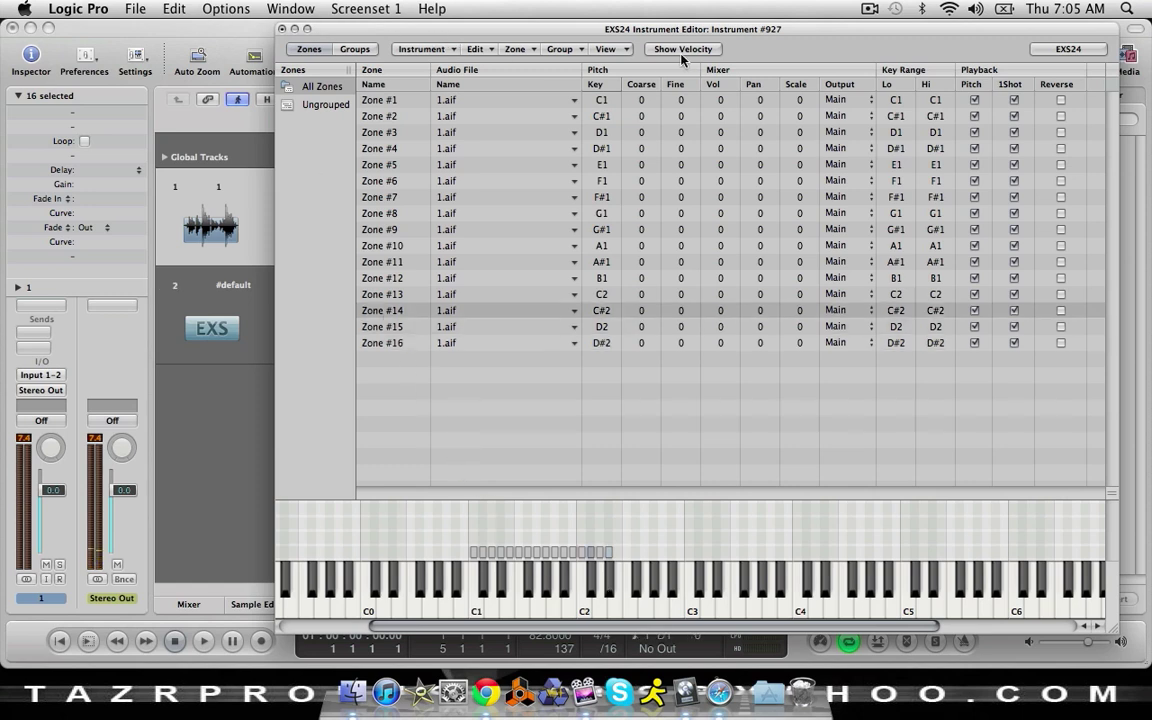
Create a new group and move all sixteen zones into Group #1
click(560, 49)
click(530, 64)
drag(504, 301, 324, 122)
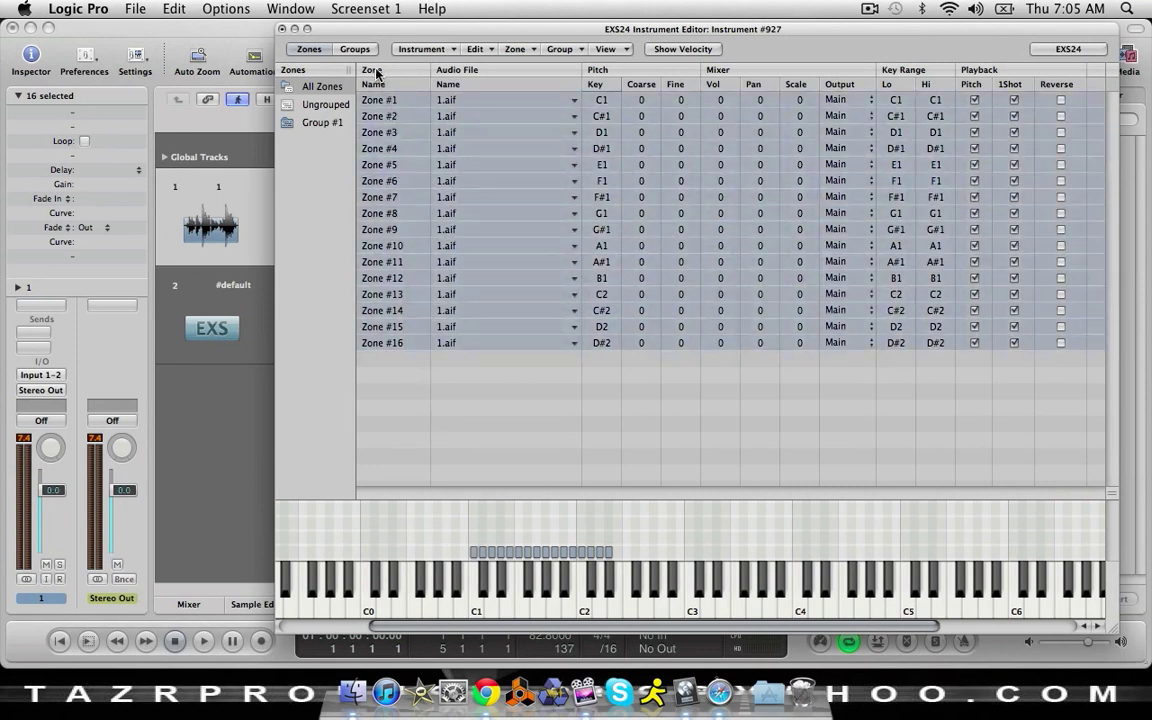
mouse_move(312, 103)
mouse_down()
mouse_move(300, 112)
mouse_move(312, 122)
mouse_up()
click(313, 122)
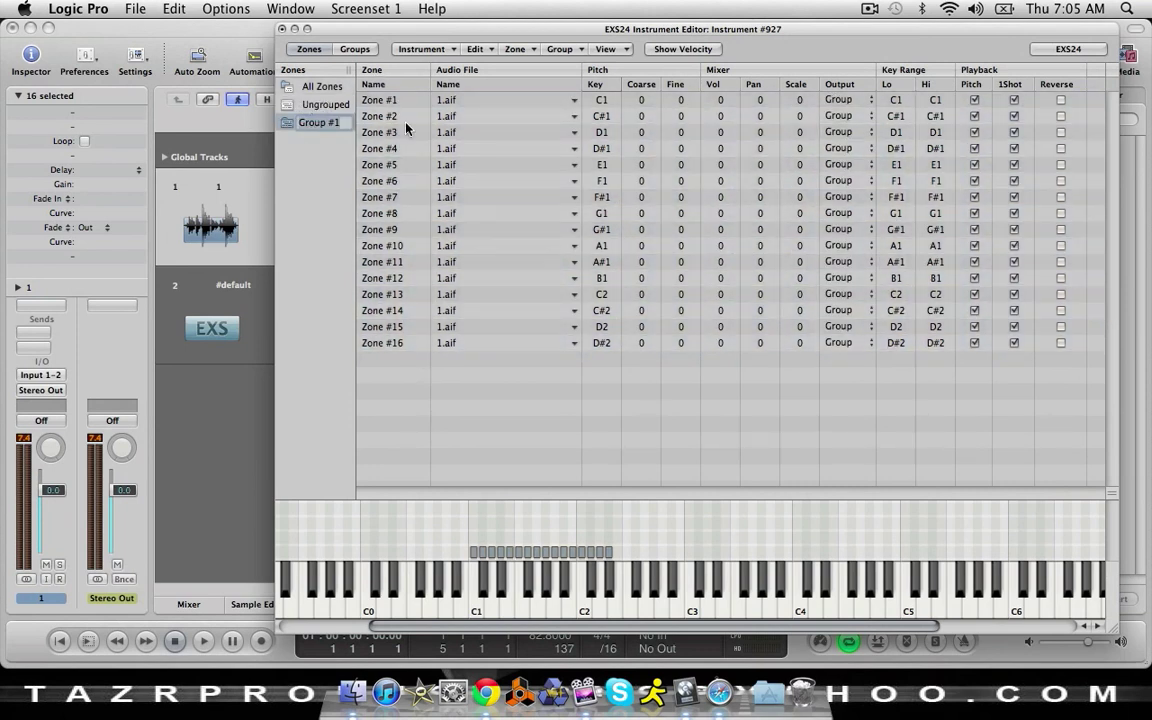
double_click(324, 127)
In the Groups view, set Group #1's polyphony to a single voice
click(355, 49)
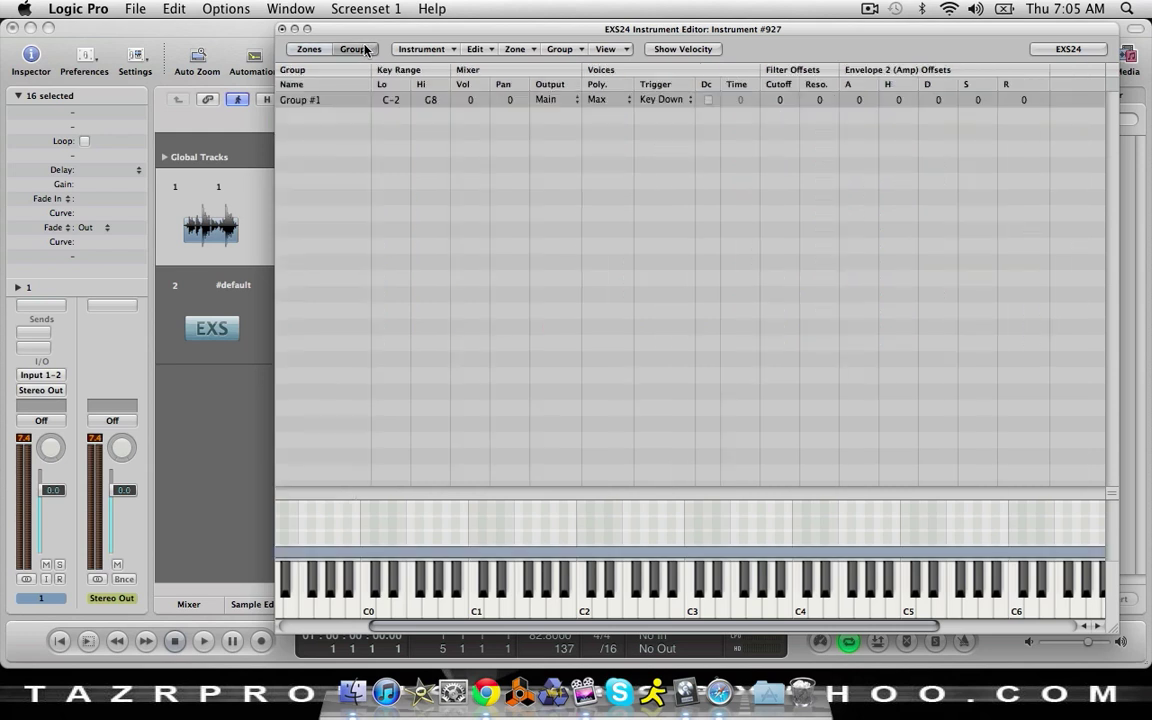
click(594, 104)
click(600, 116)
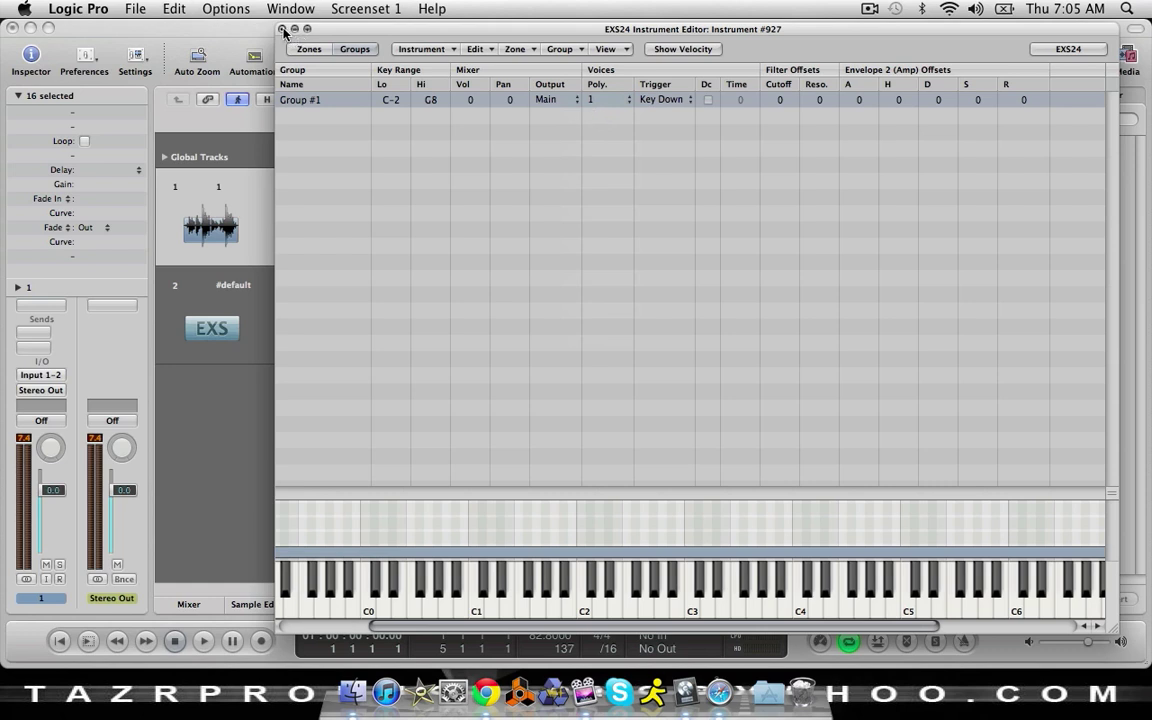
click(212, 271)
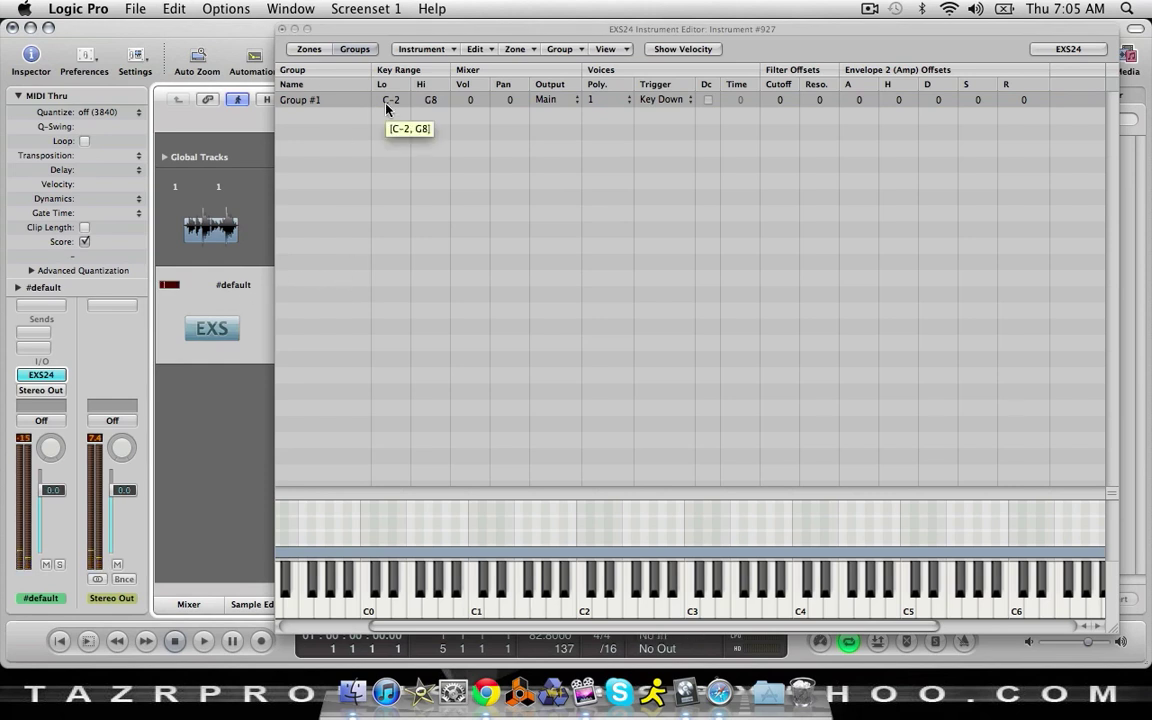
click(618, 99)
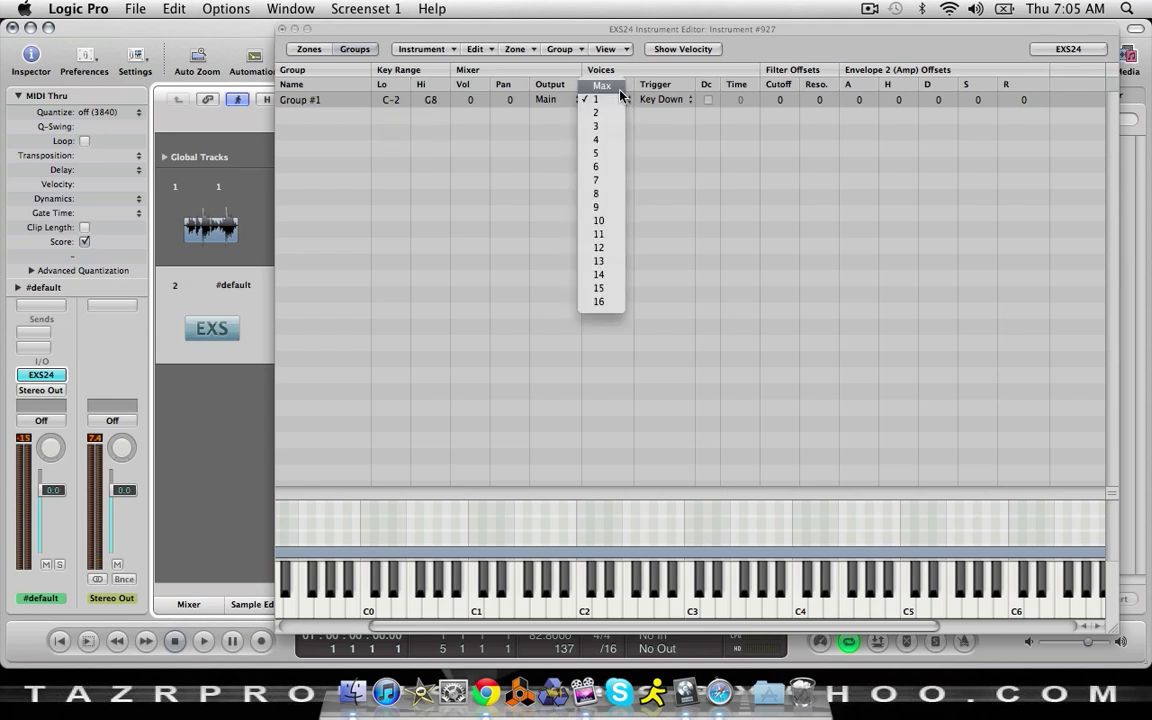
click(619, 87)
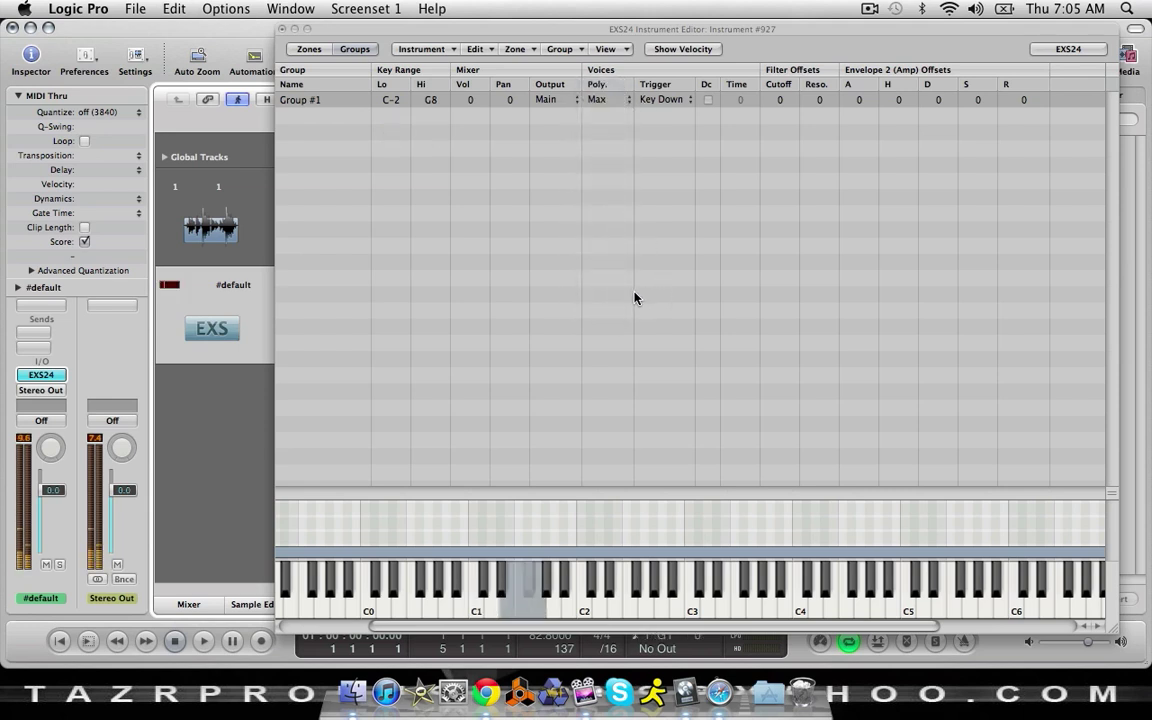
click(606, 101)
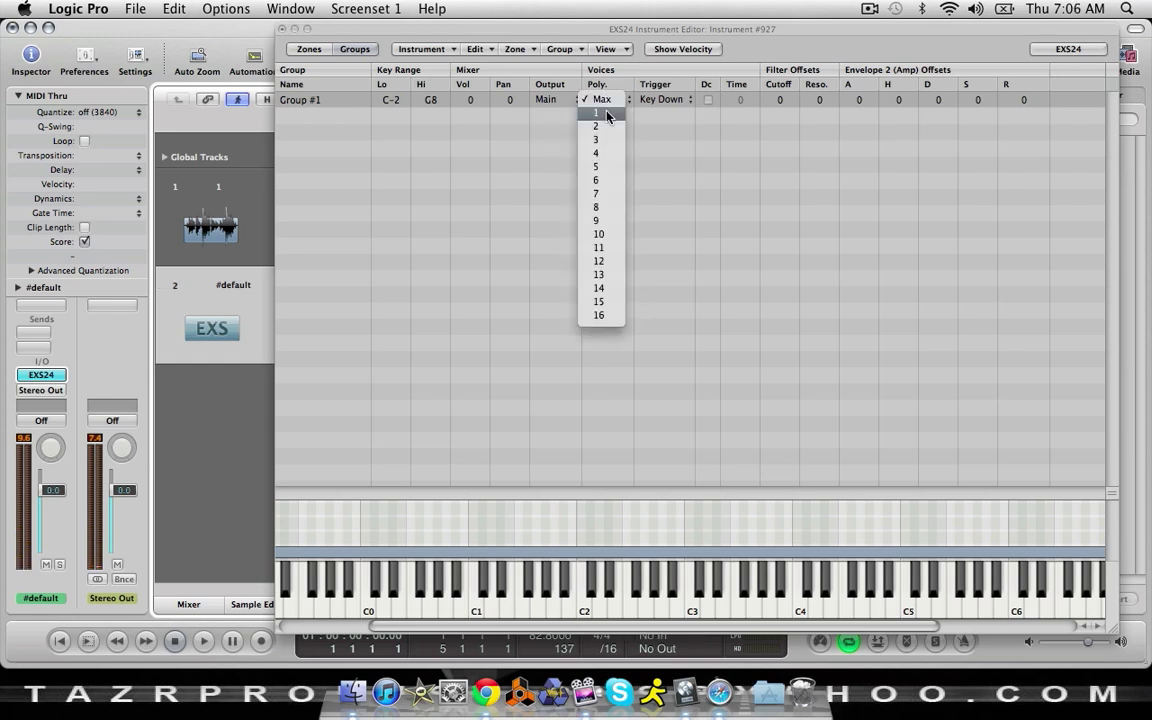
click(606, 116)
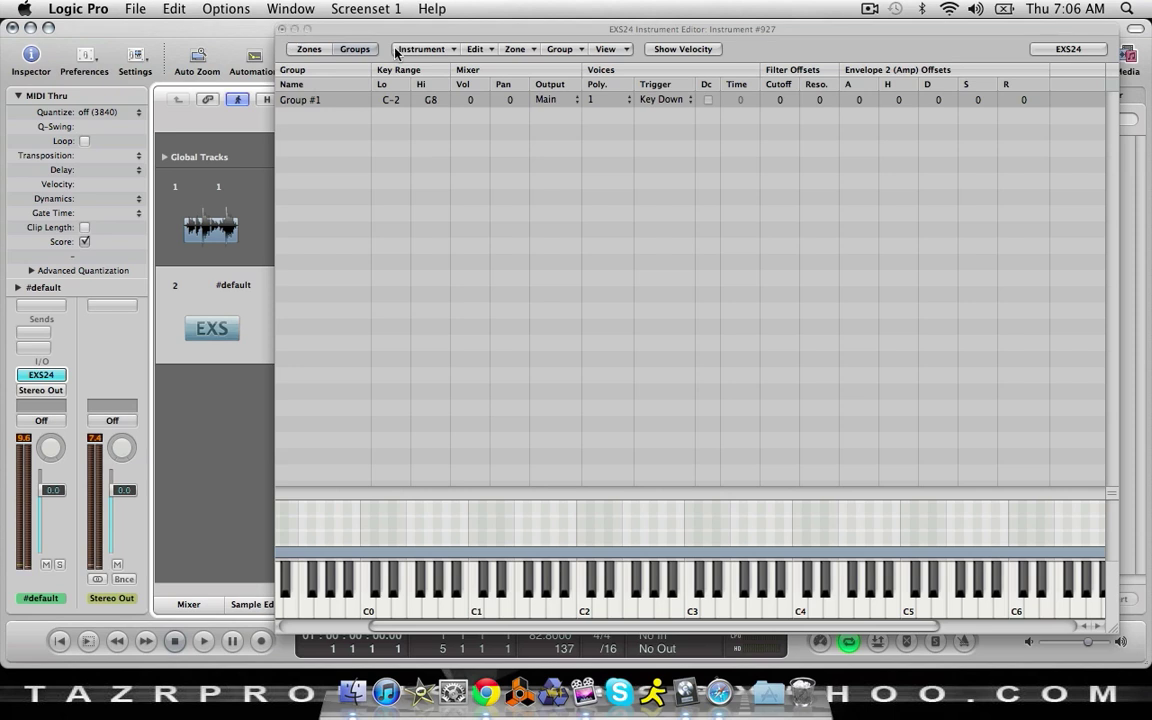
Save the sampler instrument as tutorial.exs, replacing the existing file, and close the editor
click(421, 49)
click(459, 104)
click(421, 49)
click(453, 115)
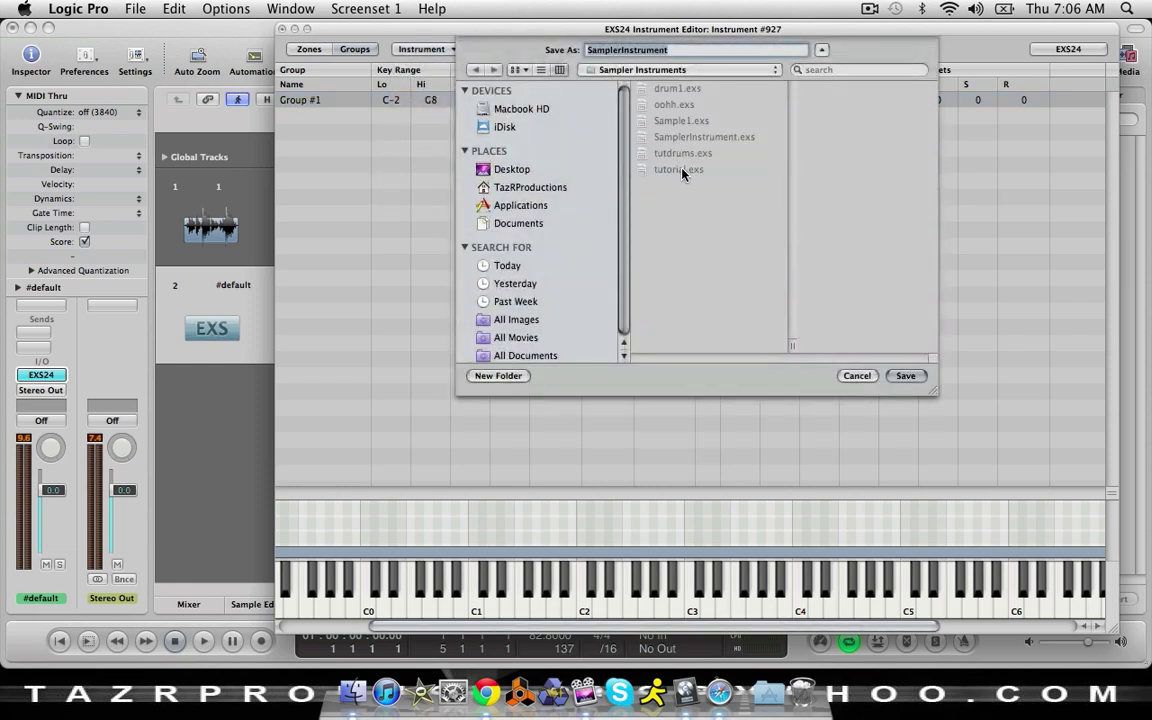
click(685, 171)
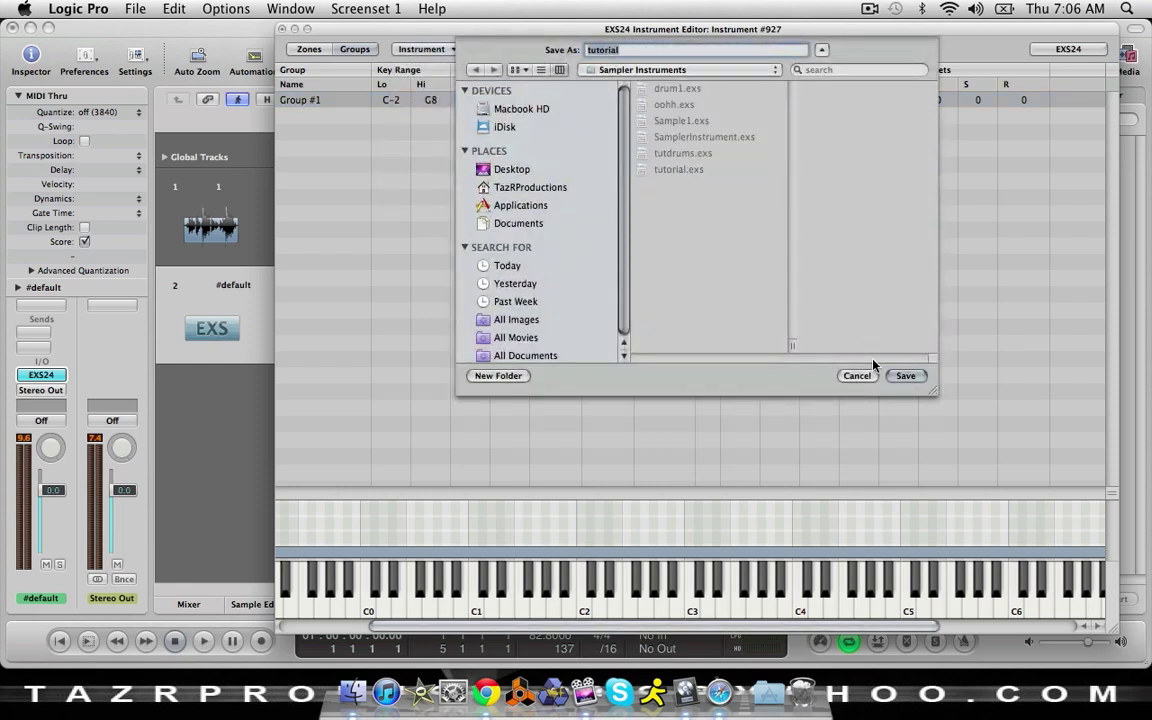
click(903, 375)
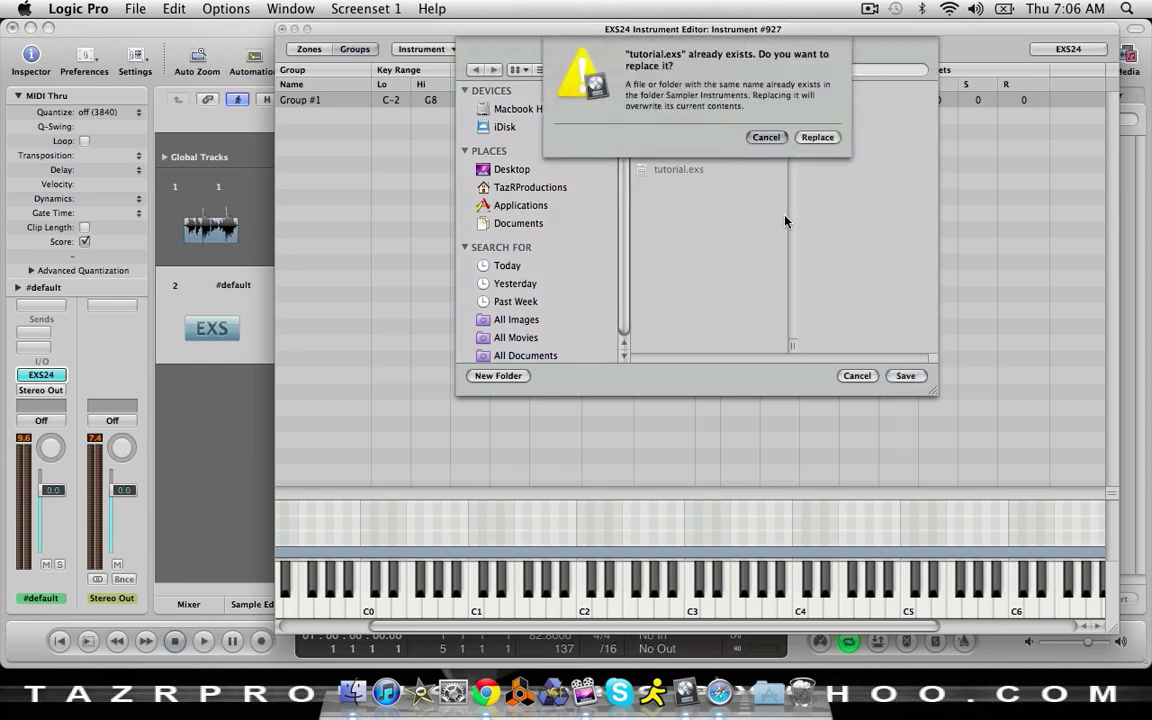
click(808, 141)
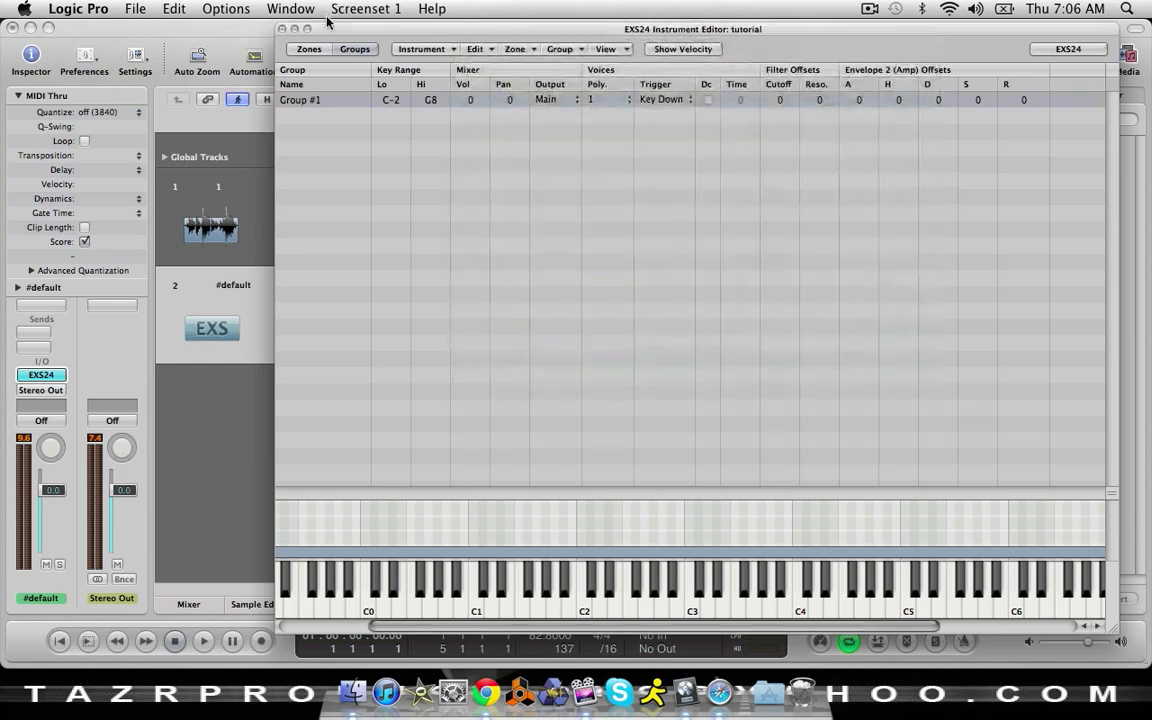
click(283, 27)
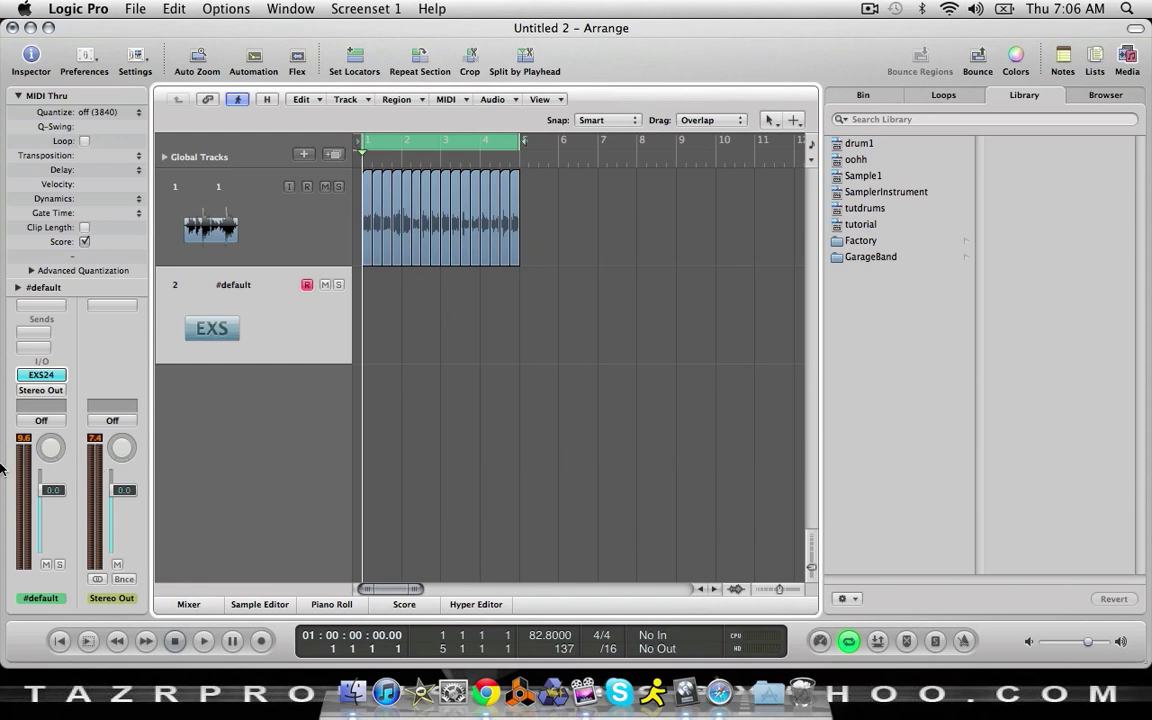
Switch the #default track's EXS24 sampler to mono voice mode
click(42, 375)
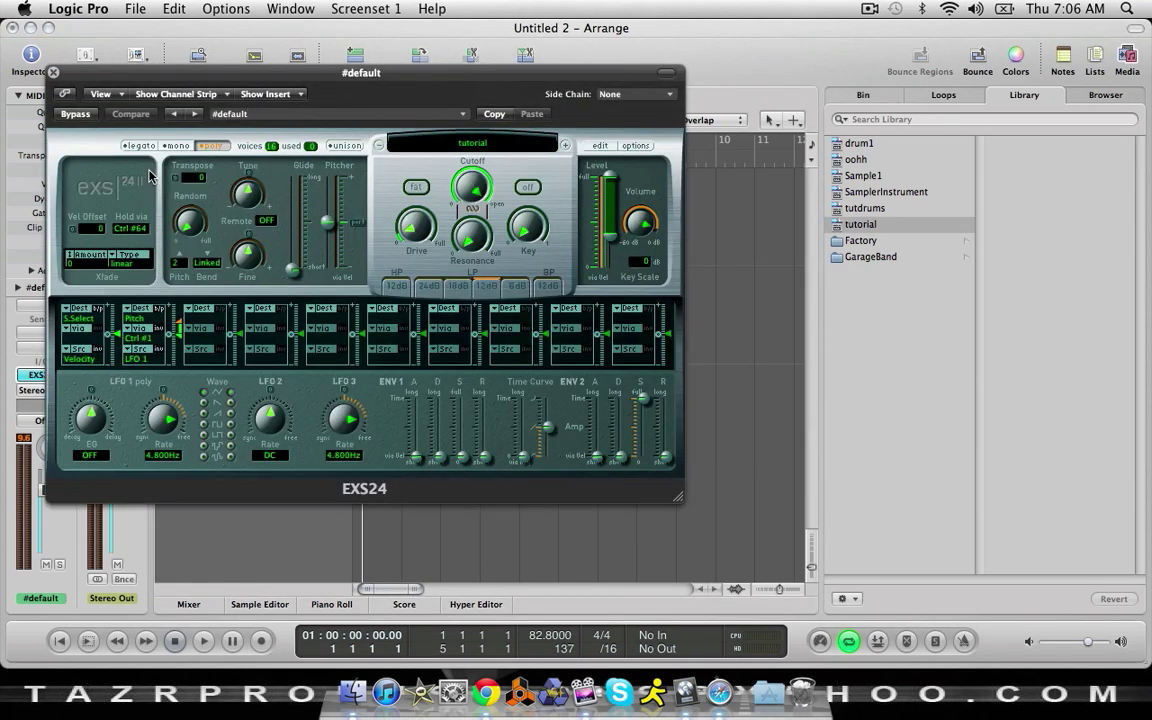
click(176, 146)
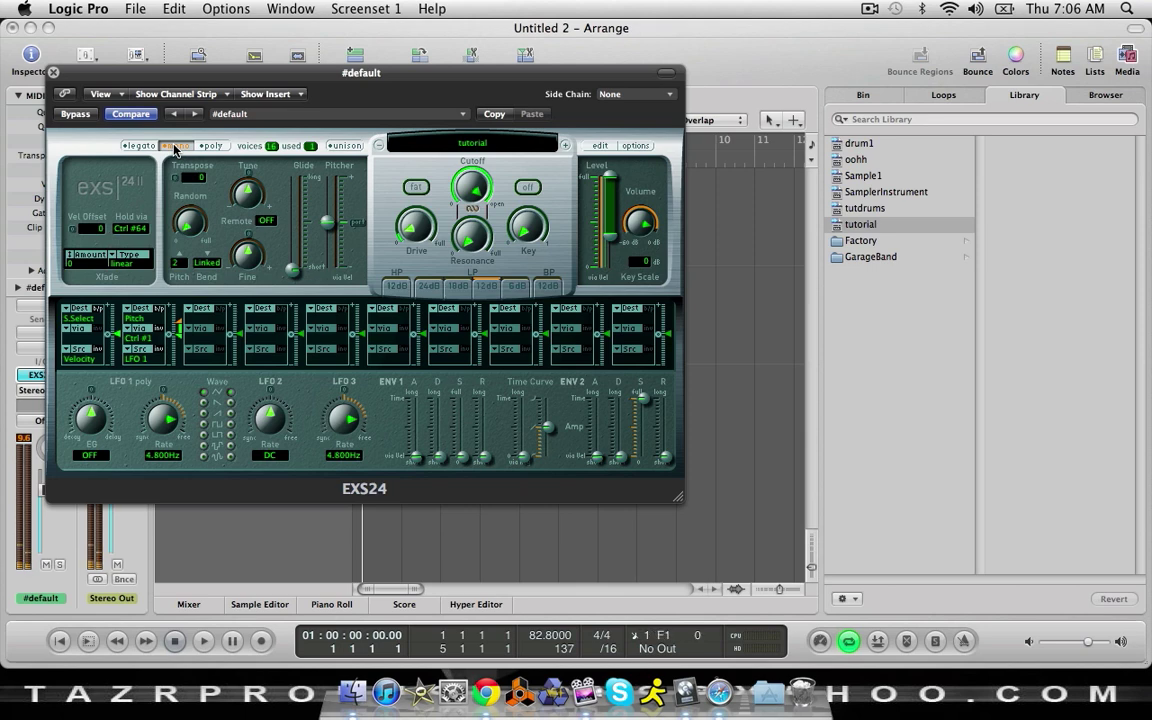
click(53, 72)
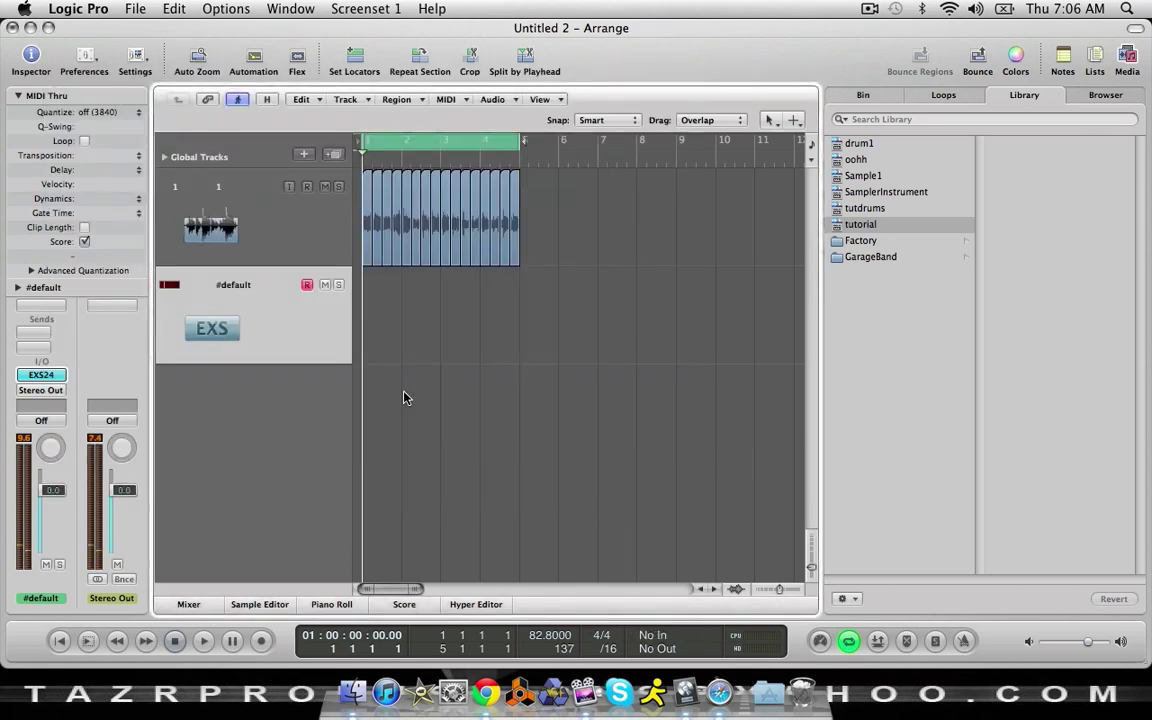
click(310, 217)
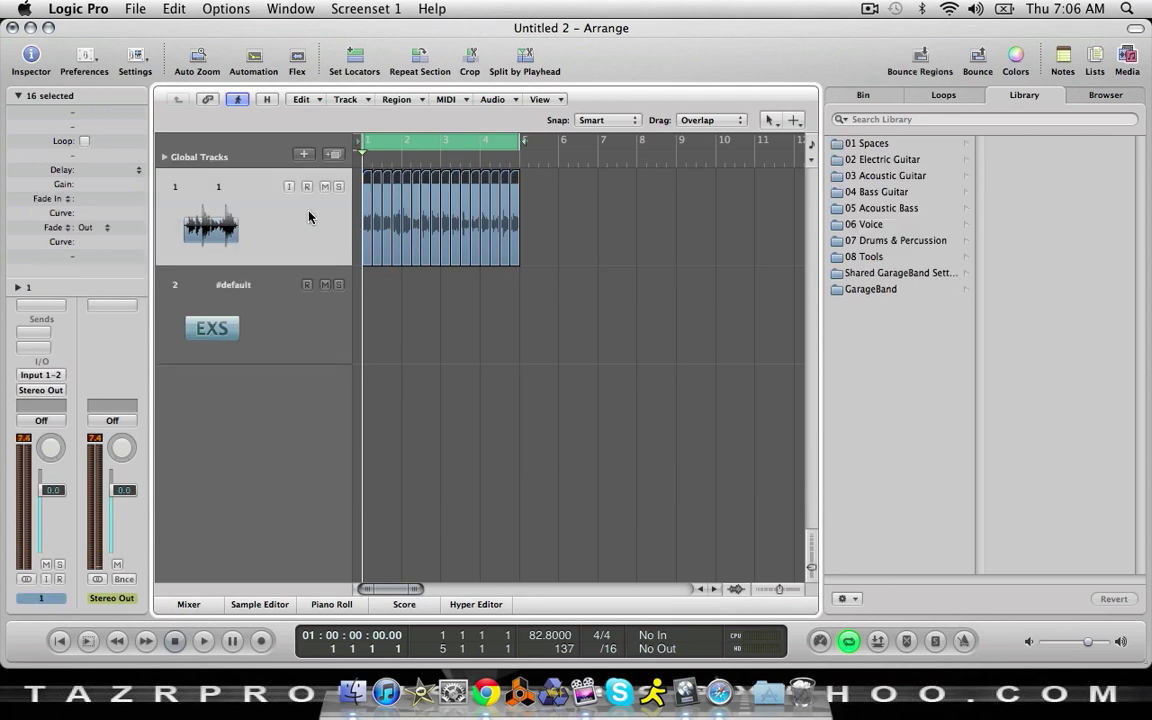
Delete the loop region and its audio track, then record a tutorial MIDI region on #default
key(Delete)
key(super+BackSpace)
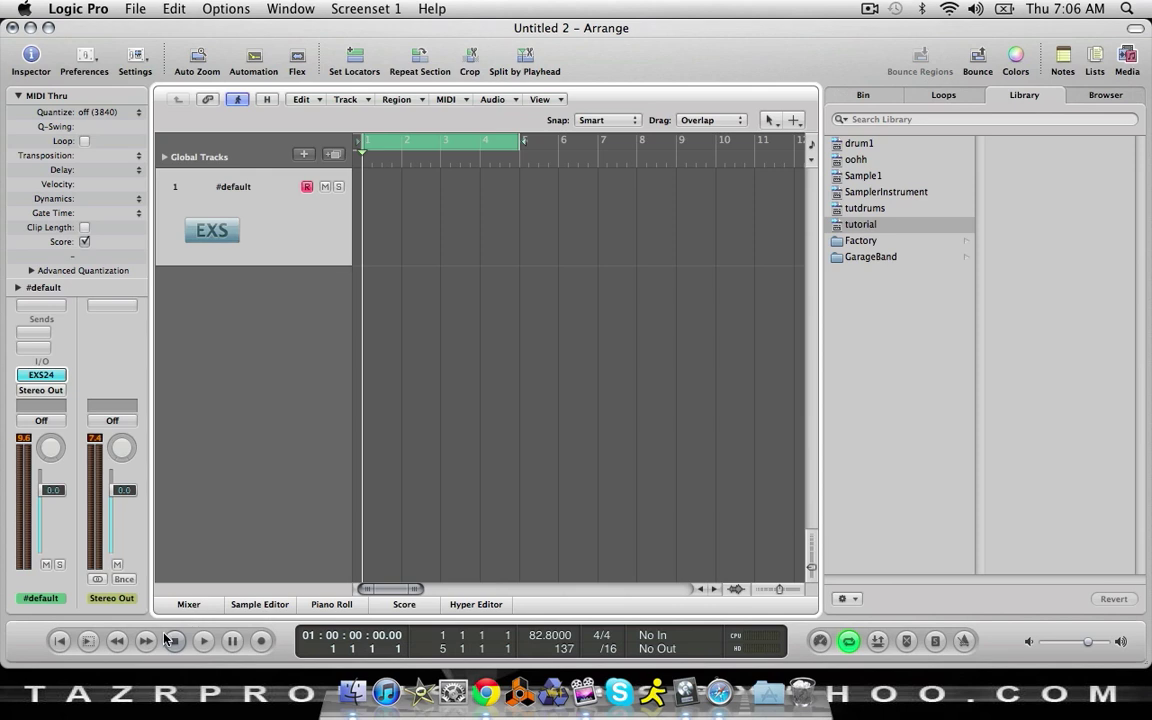
click(258, 642)
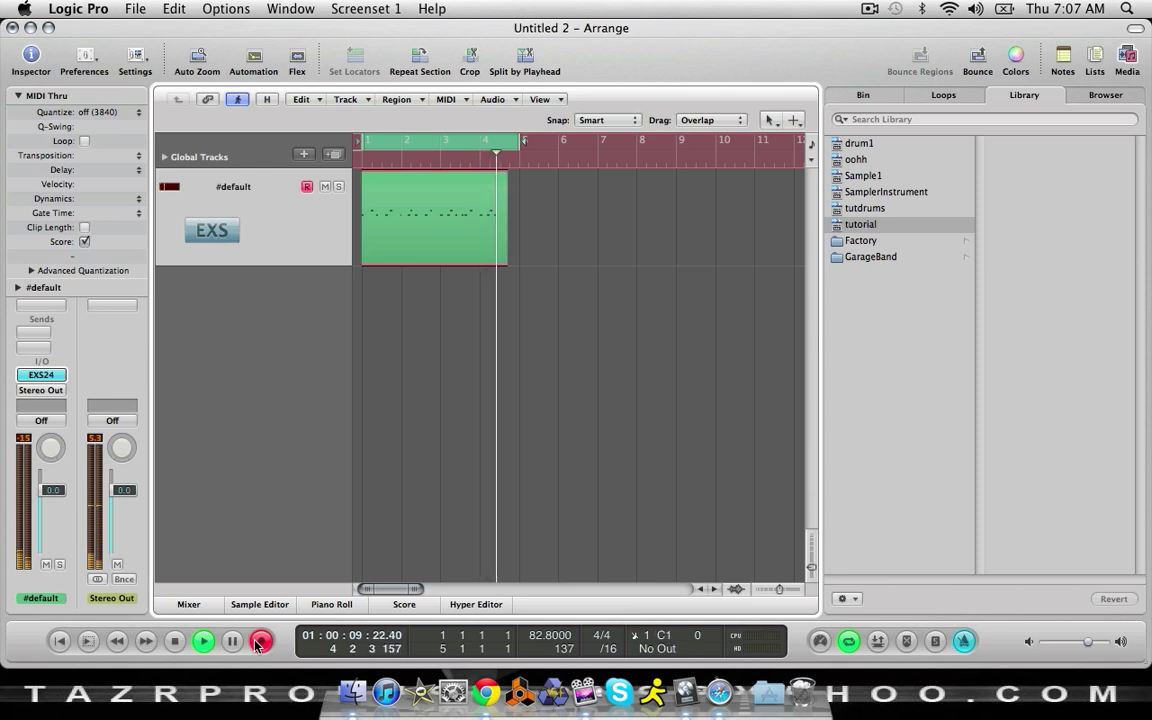
key(space)
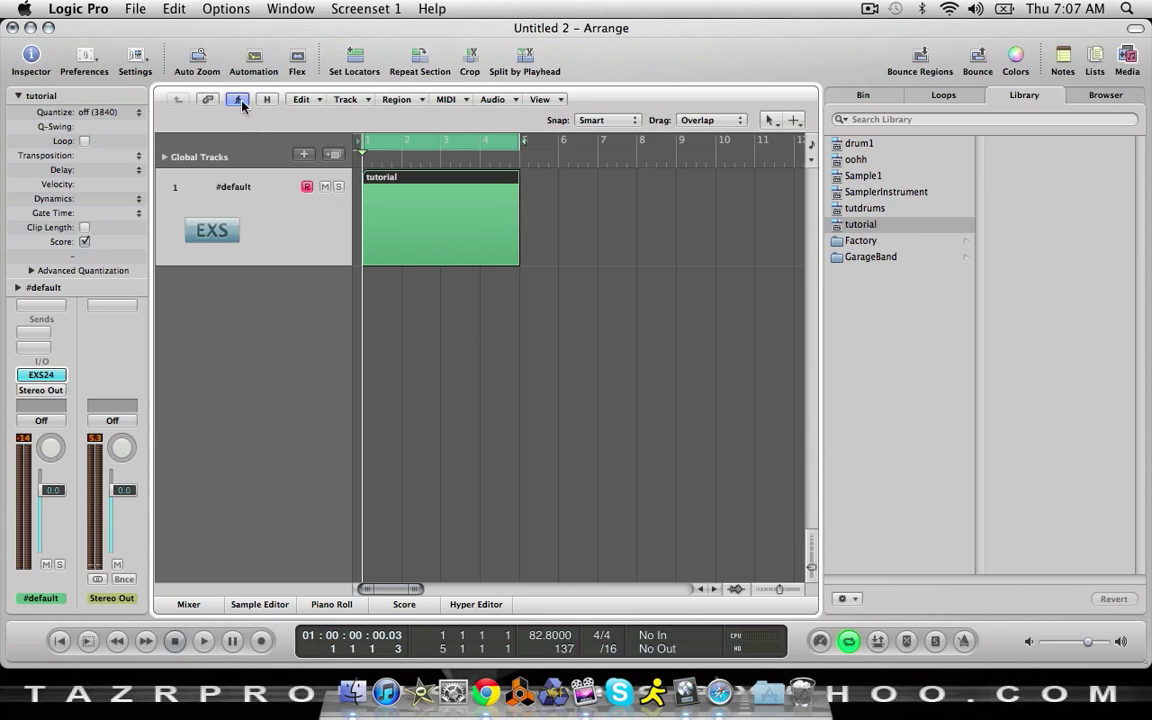
Add three new audio tracks, Audio 1 to Audio 3
click(304, 155)
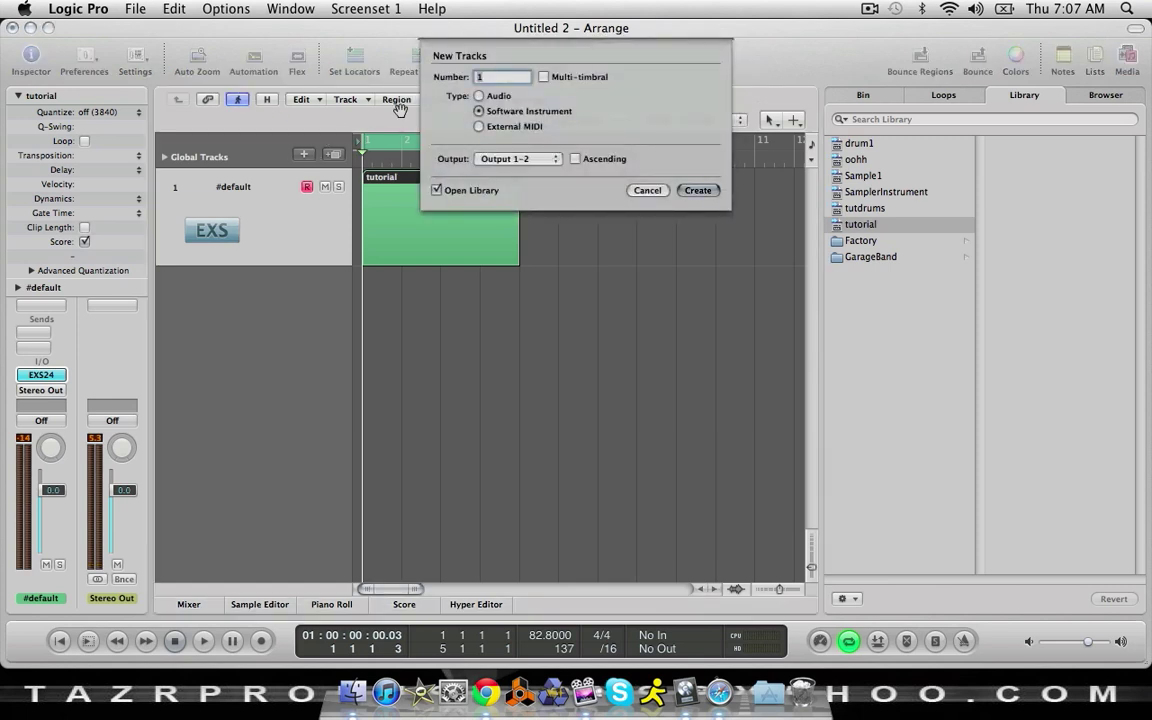
click(479, 95)
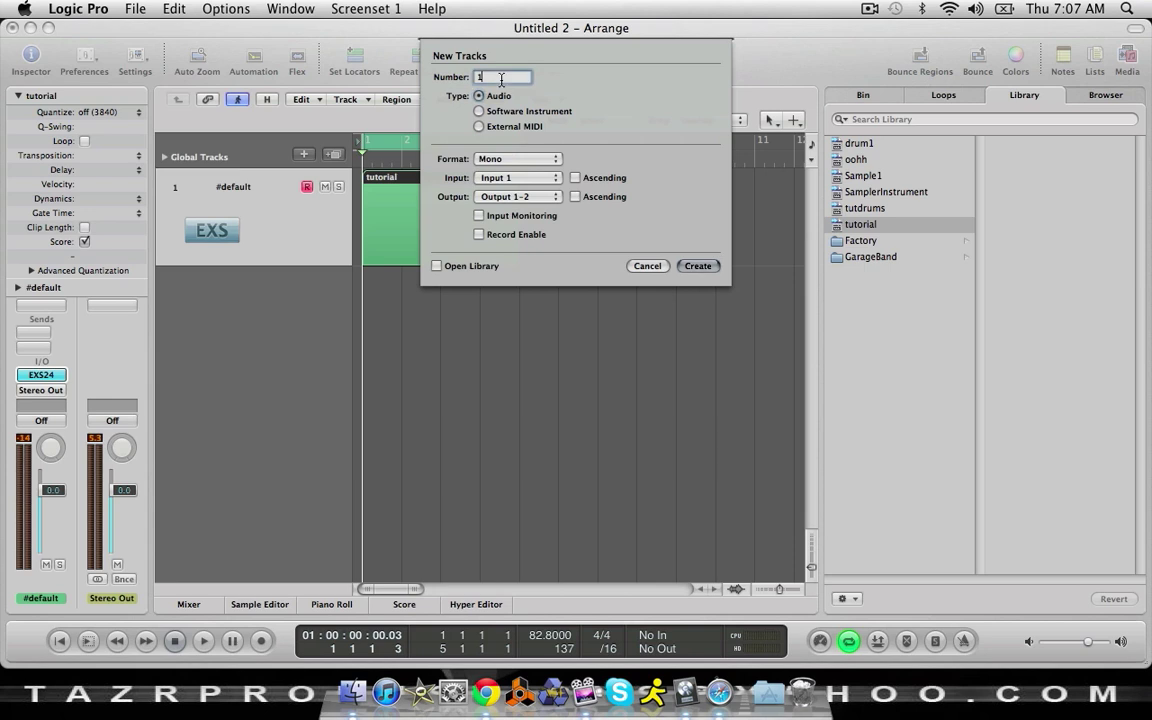
text(3)
key(Return)
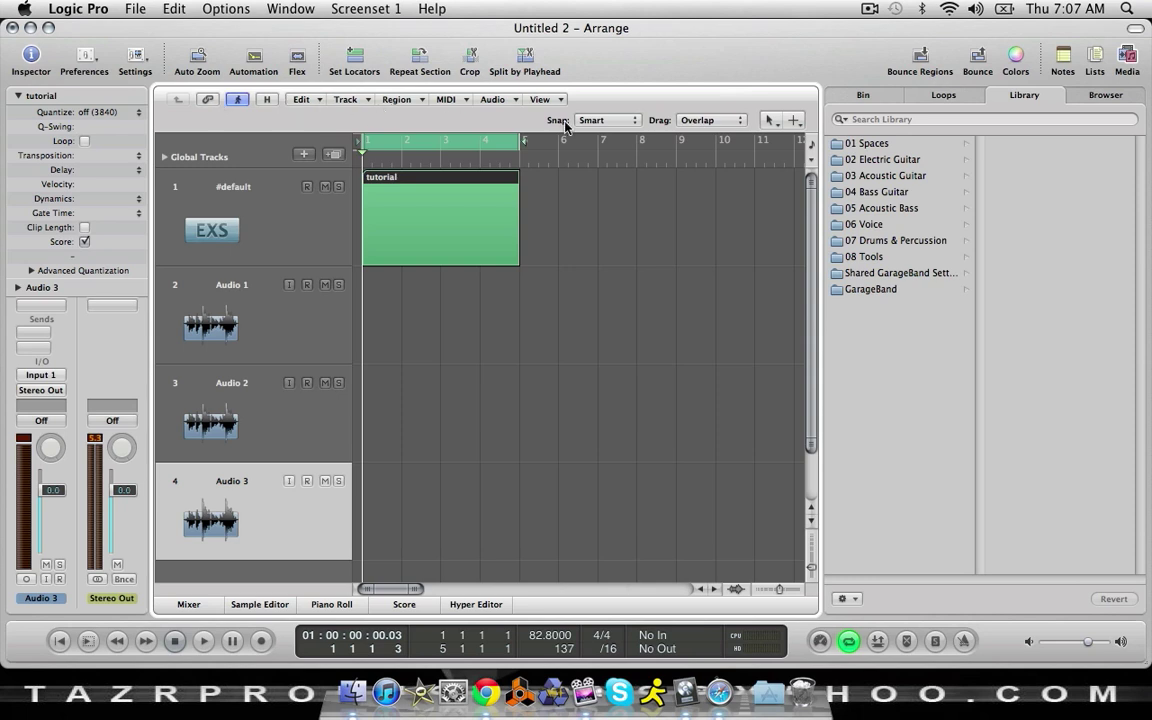
Add a new software instrument track, Inst 2
click(303, 153)
click(480, 111)
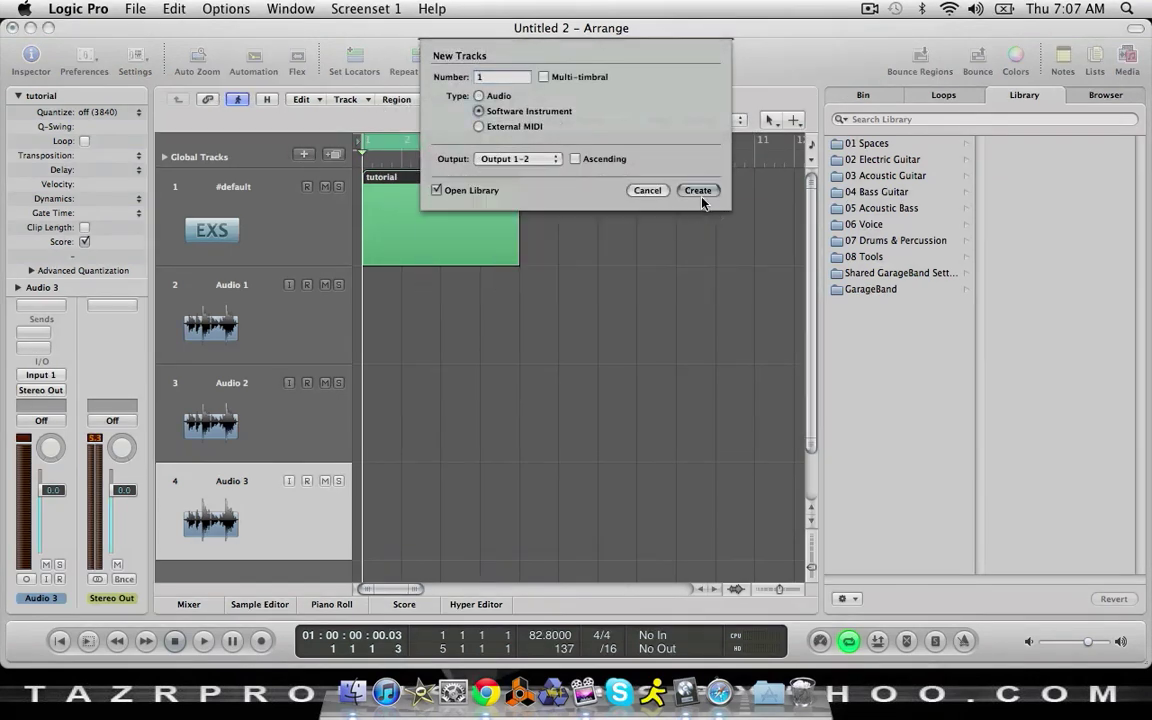
click(702, 196)
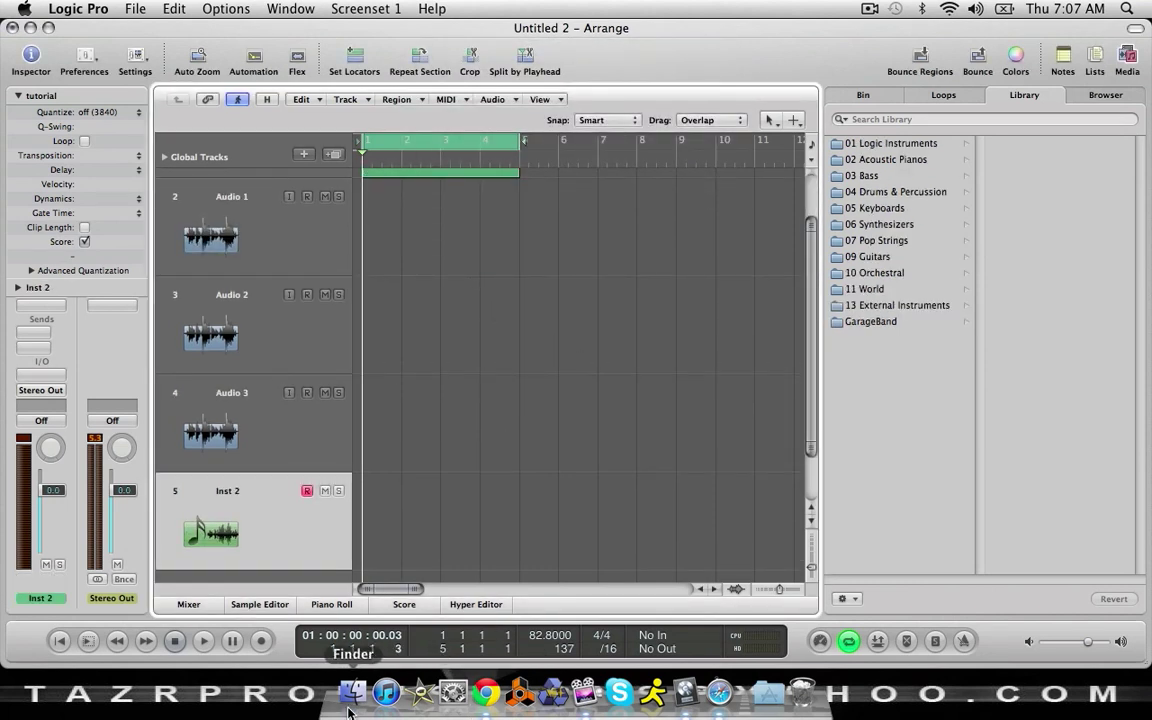
Place Kick 3.wav from the drumkit's Kicks folder on the first audio track
click(347, 706)
double_click(463, 214)
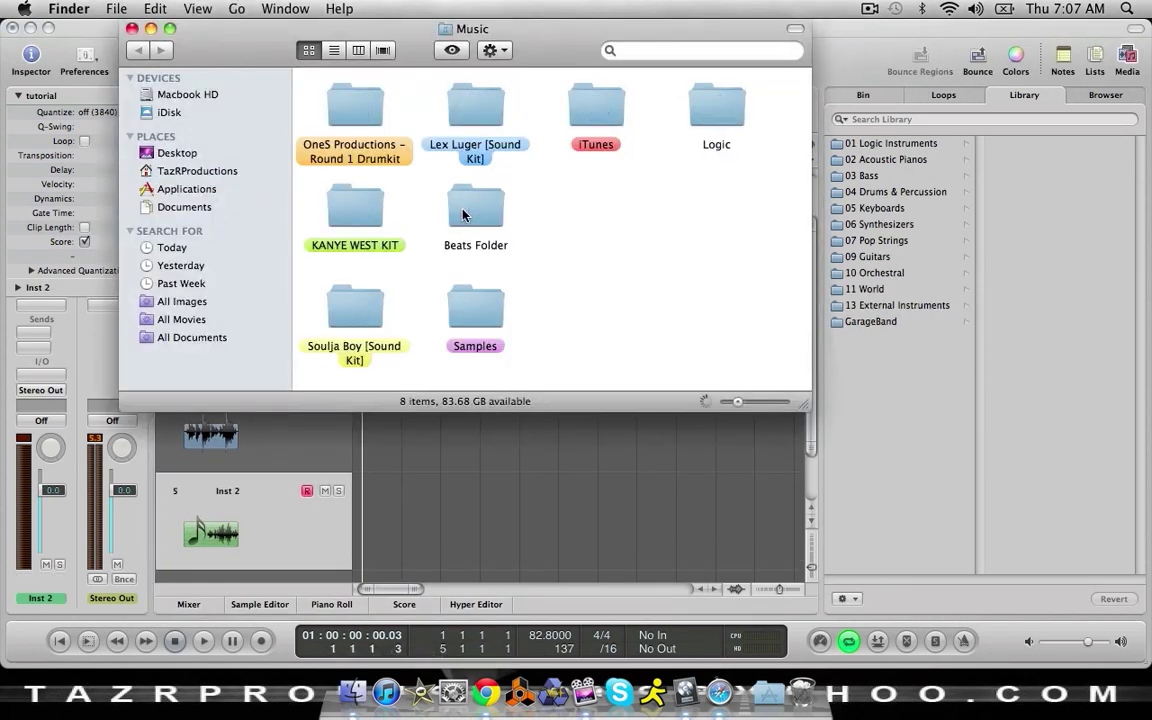
double_click(355, 102)
drag(491, 45, 863, 46)
double_click(840, 103)
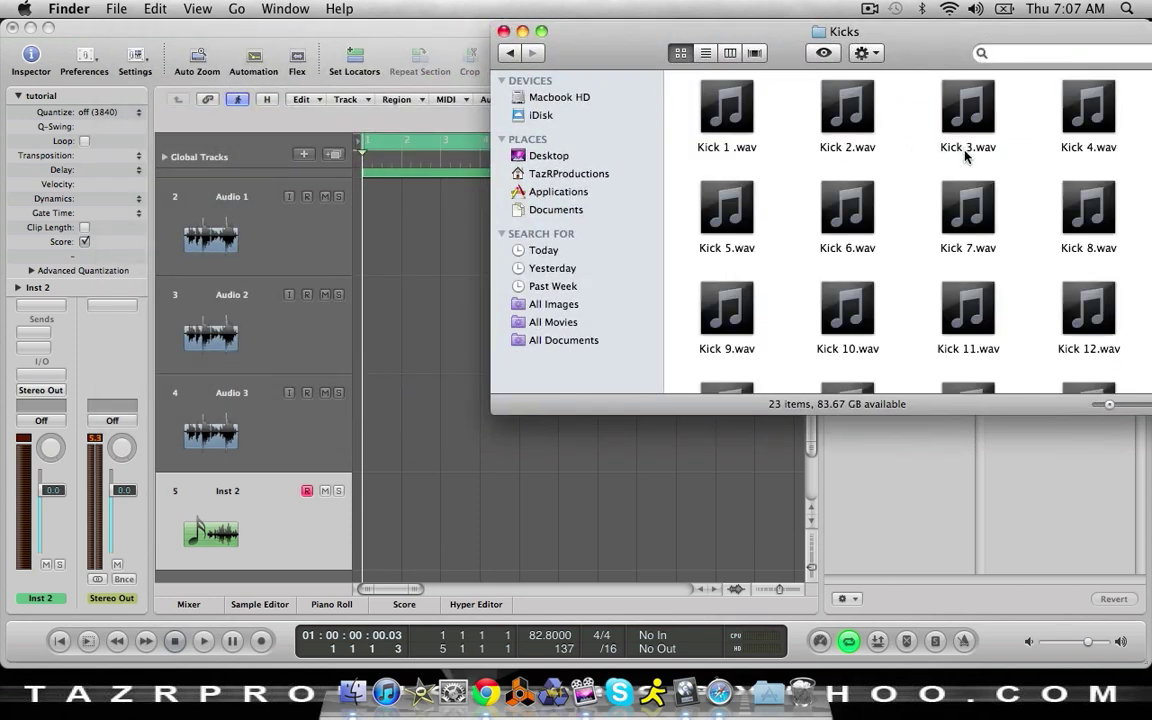
drag(966, 155, 385, 190)
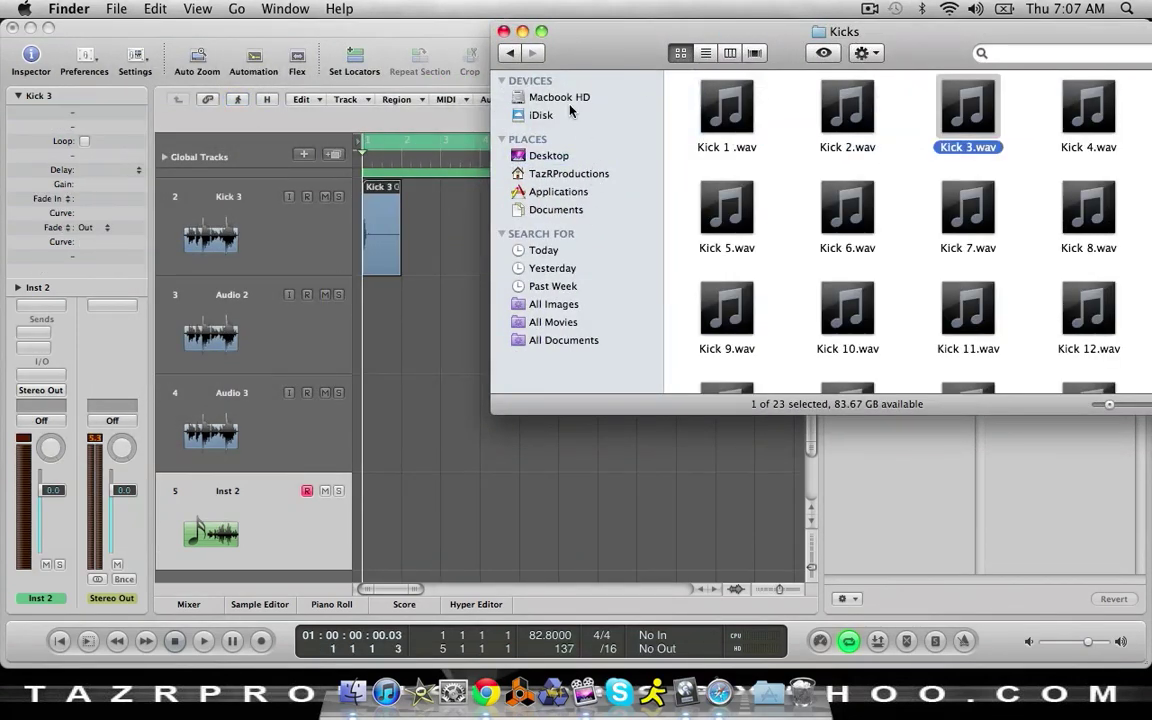
Place Snare 7.wav and Hi Hat 1.wav on the second and third audio tracks
click(510, 52)
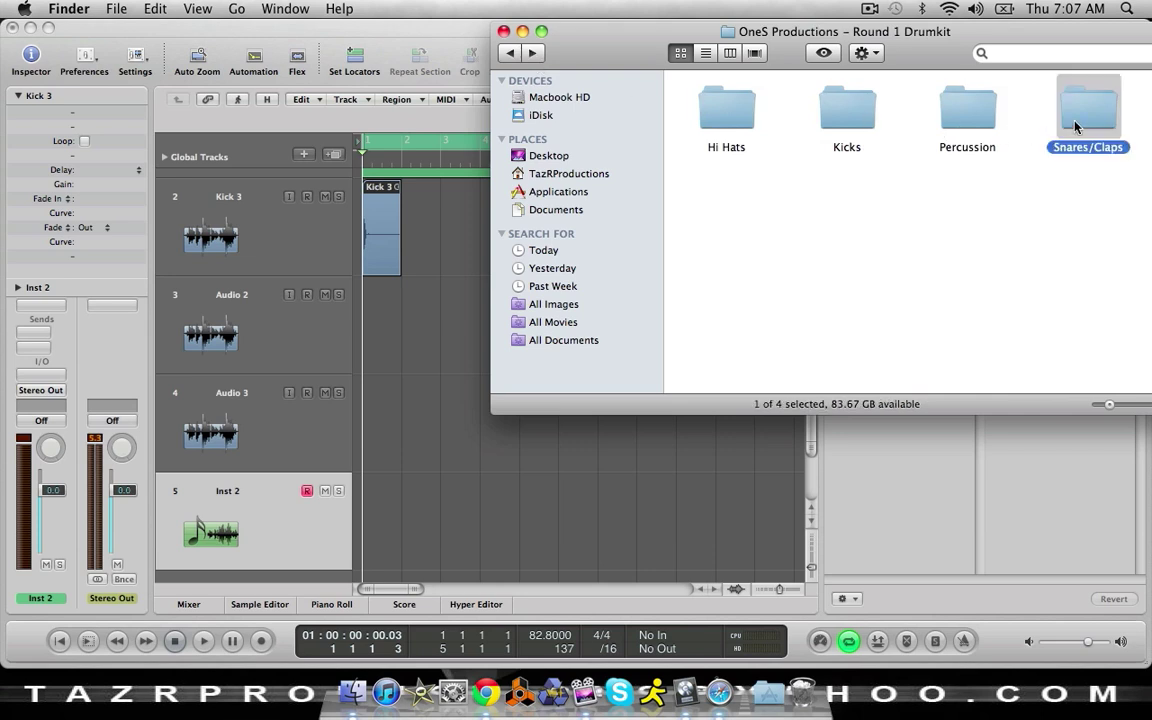
double_click(1067, 105)
drag(1092, 192, 390, 310)
click(511, 55)
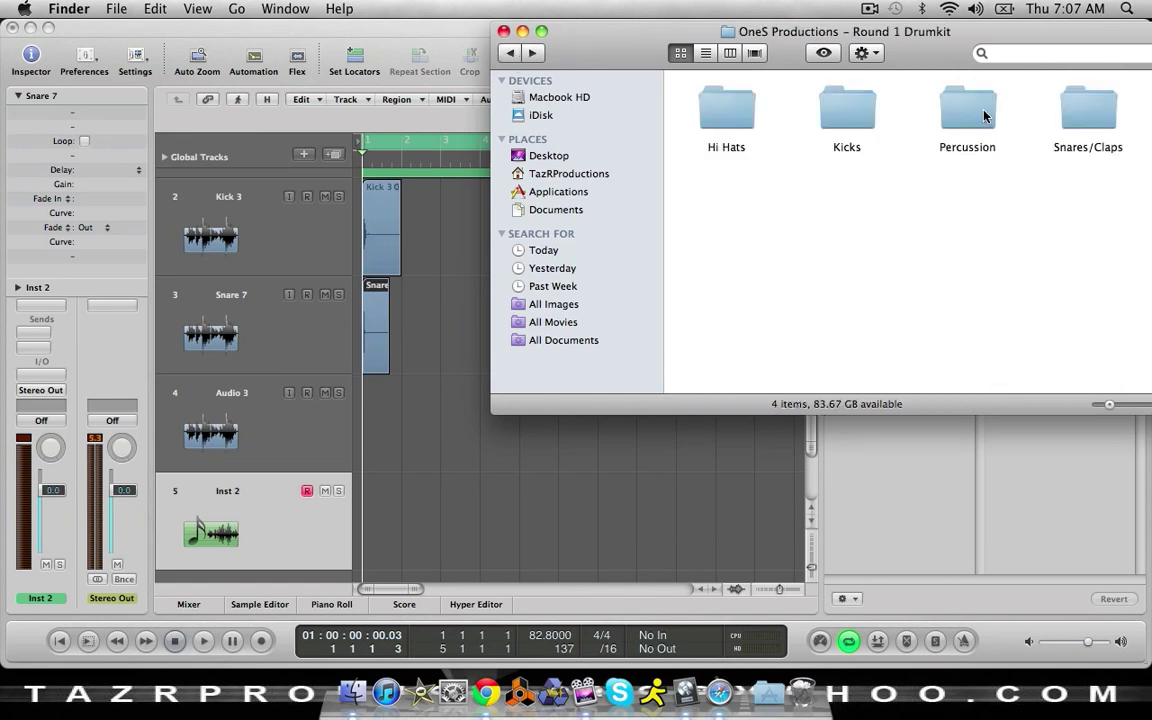
double_click(703, 113)
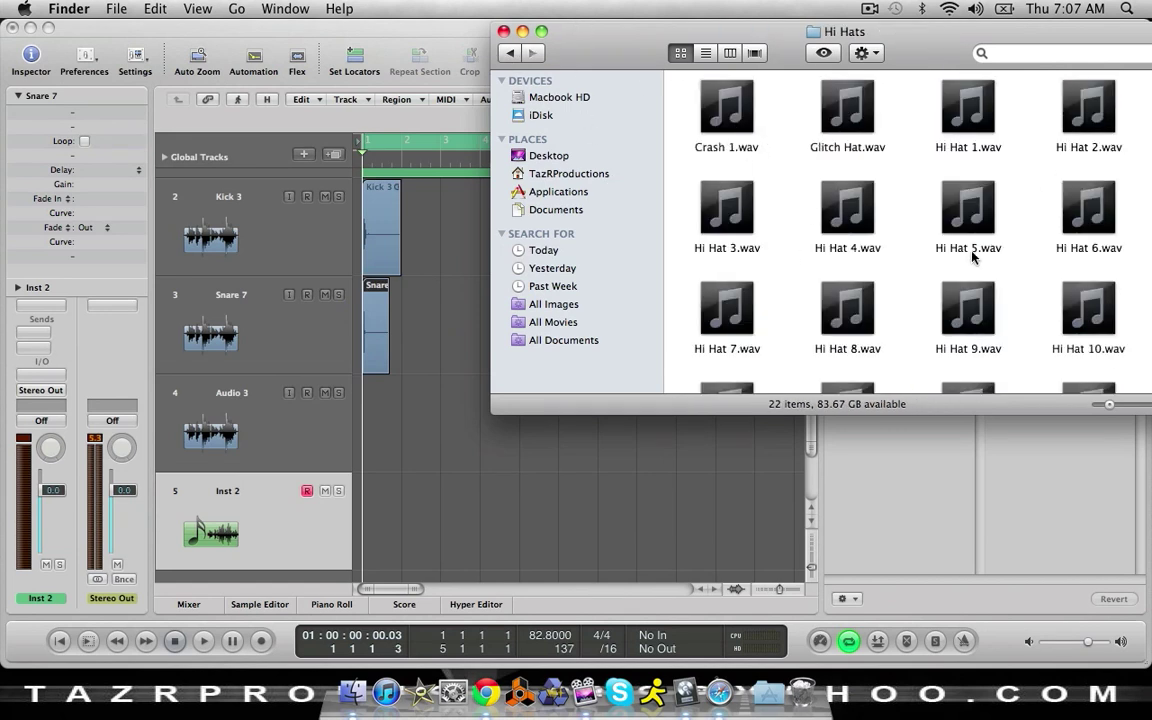
drag(990, 148, 397, 392)
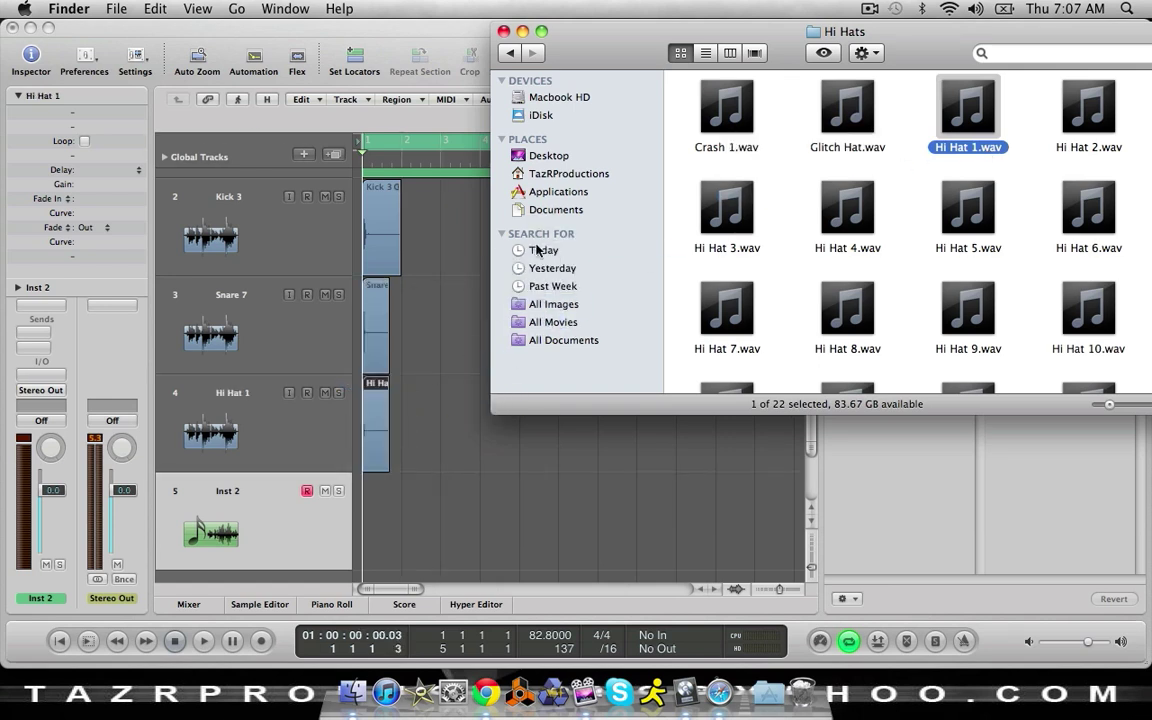
click(504, 32)
Add another software instrument track, Inst 3
scroll(420, 260, down, 3)
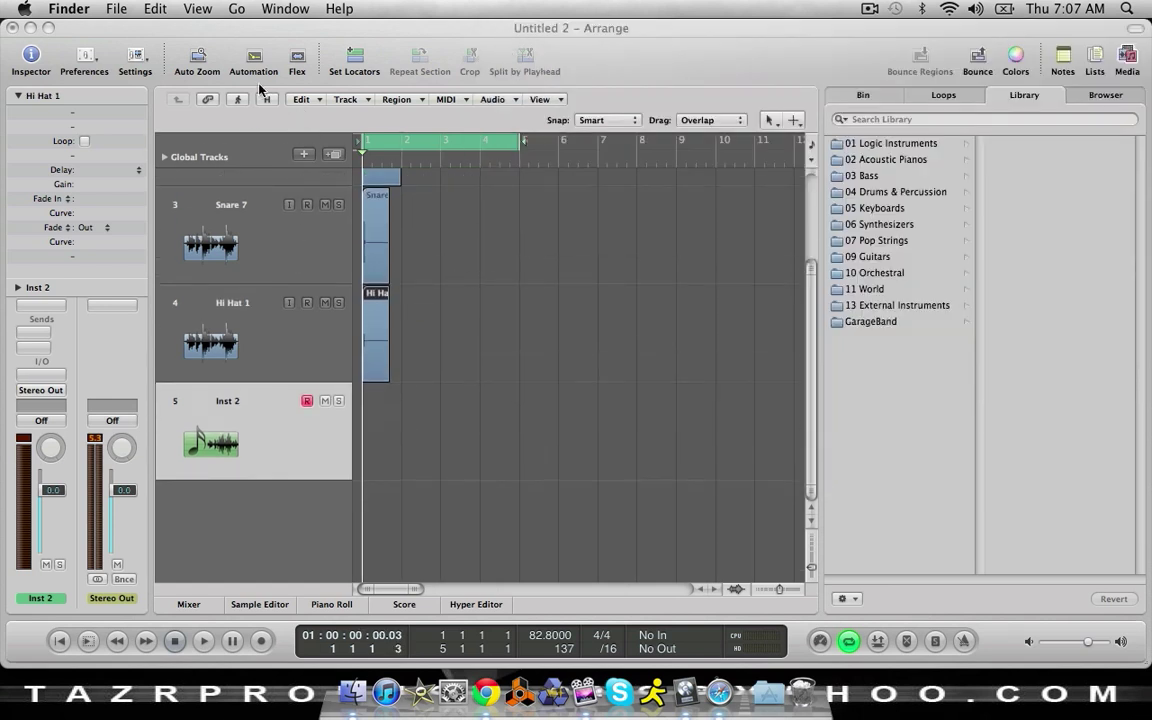
click(325, 153)
click(304, 153)
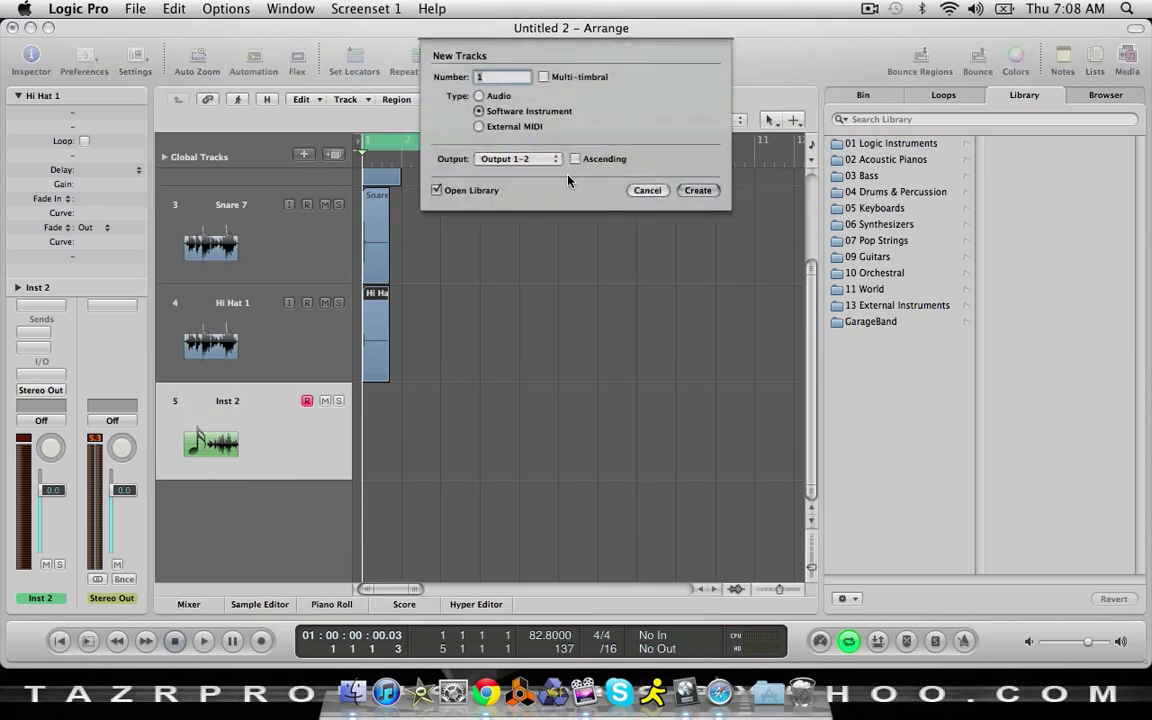
click(700, 191)
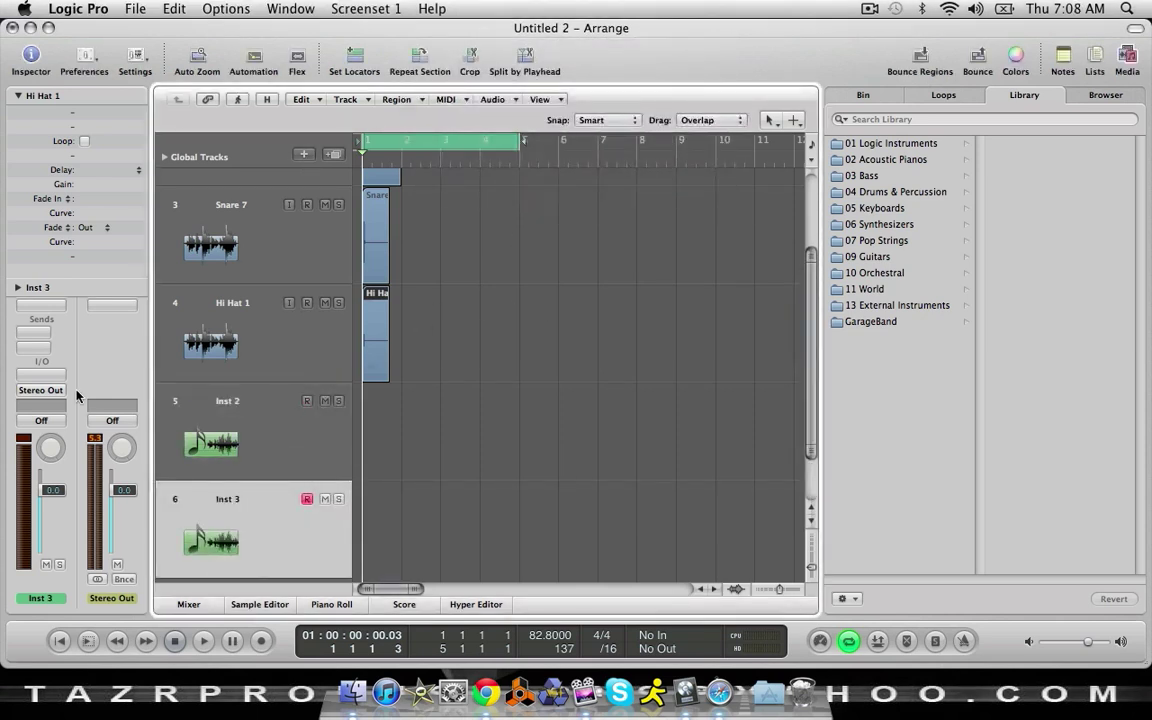
Load the EXS24 sampler on the Inst 2 track
click(270, 388)
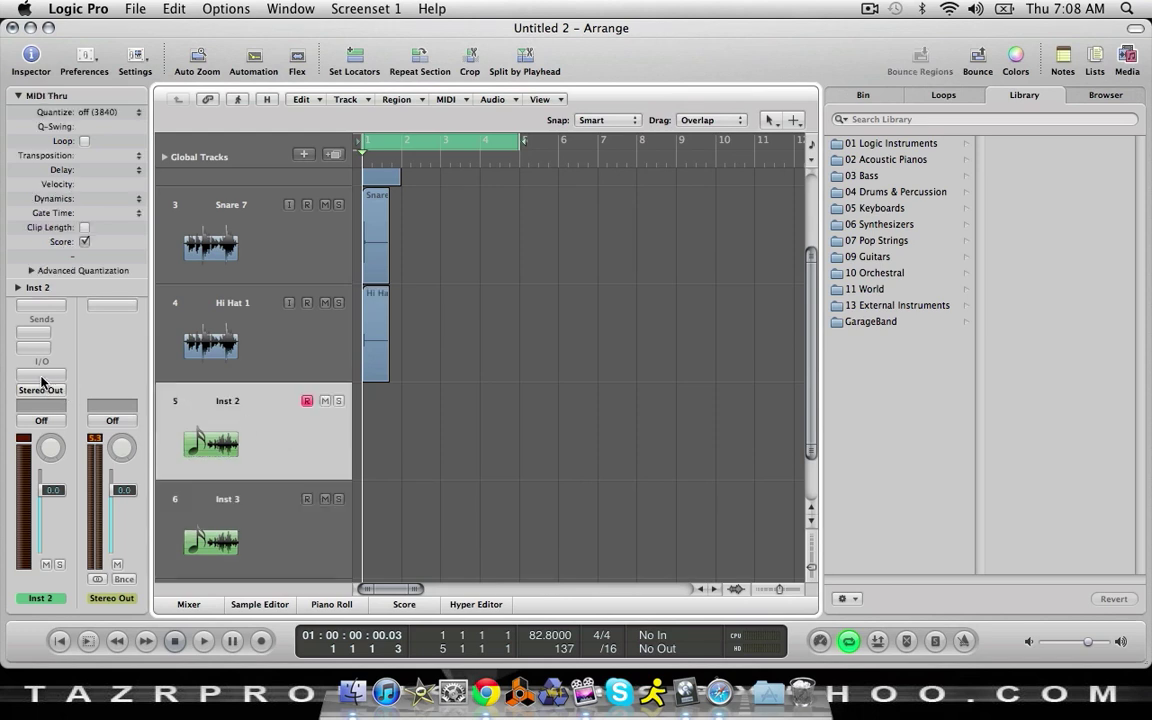
click(41, 378)
mouse_move(122, 518)
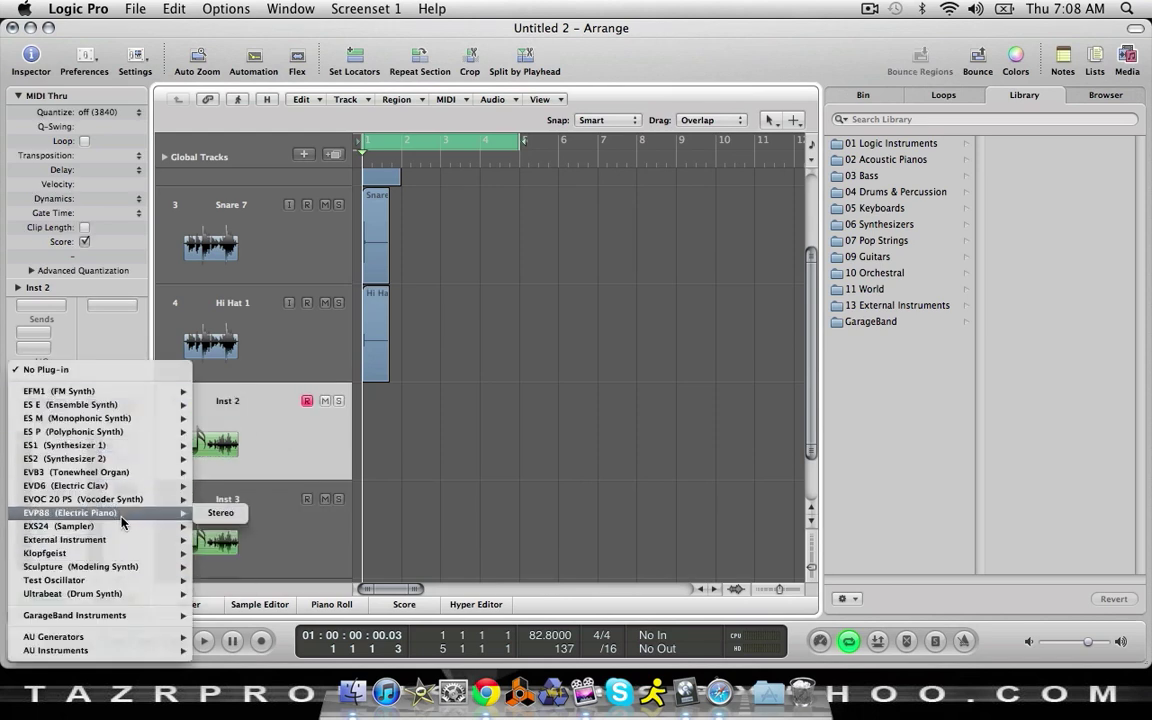
click(228, 537)
Map the Kick 3 and Snare 7 regions into EXS24 as contiguous zones (C1, C#1)
click(600, 145)
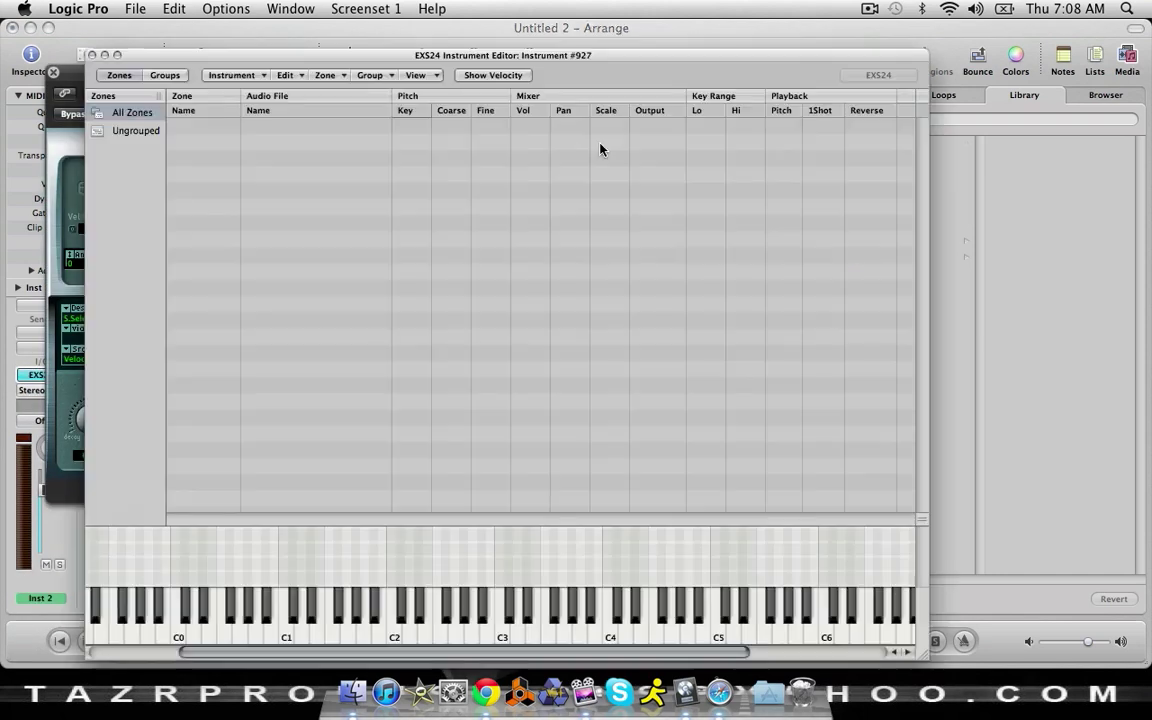
click(53, 72)
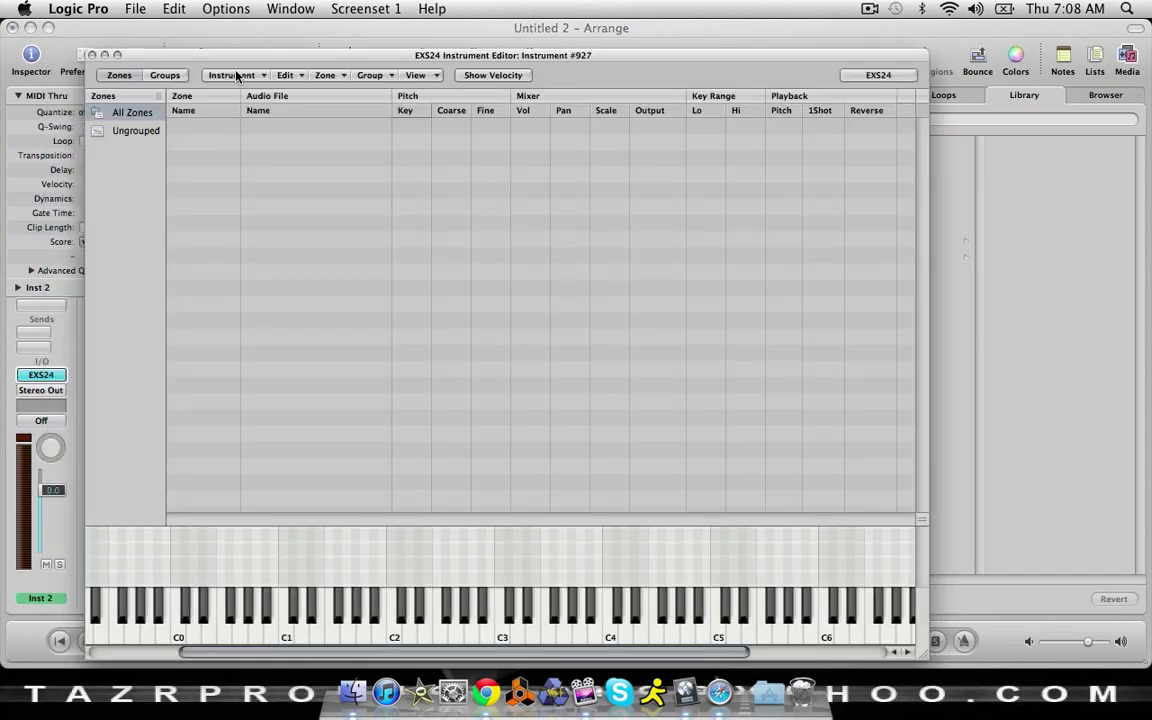
drag(265, 55, 500, 350)
drag(396, 207, 376, 179)
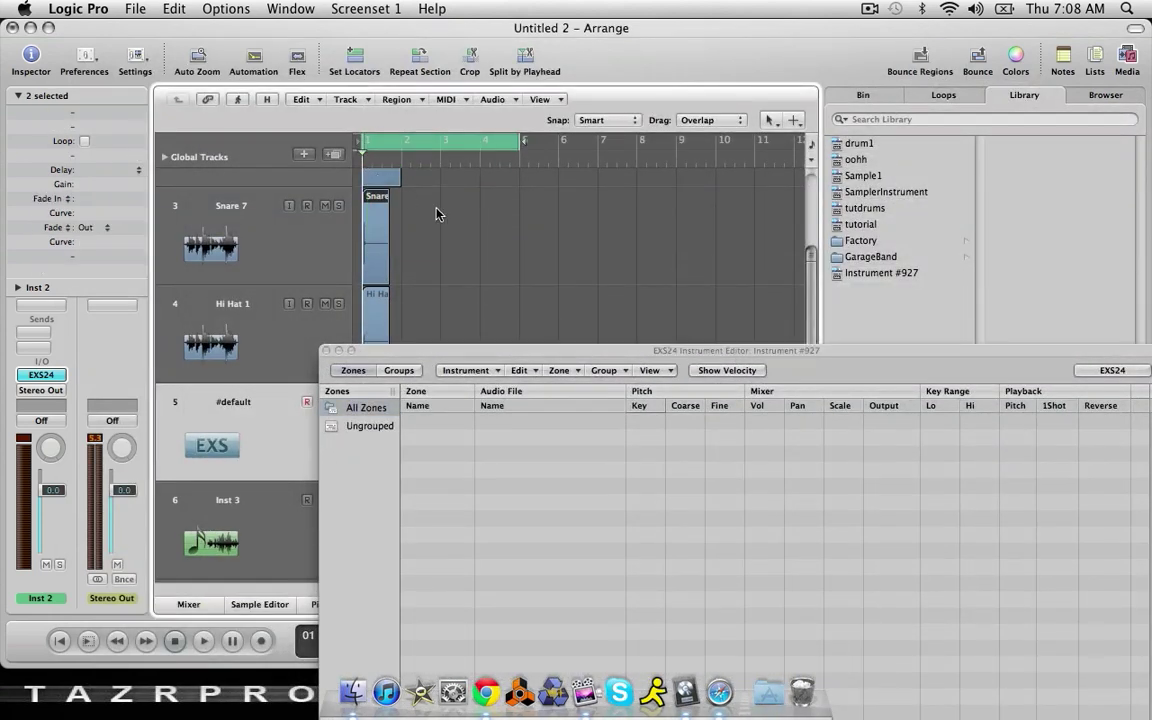
drag(456, 226, 735, 472)
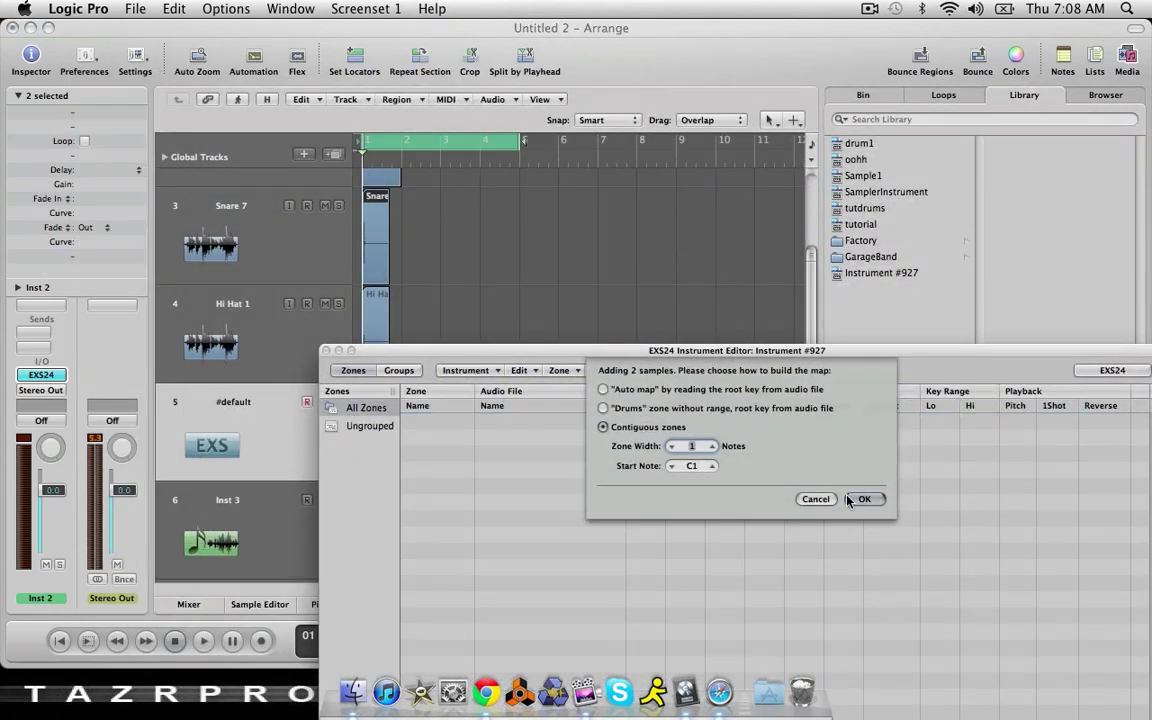
click(862, 500)
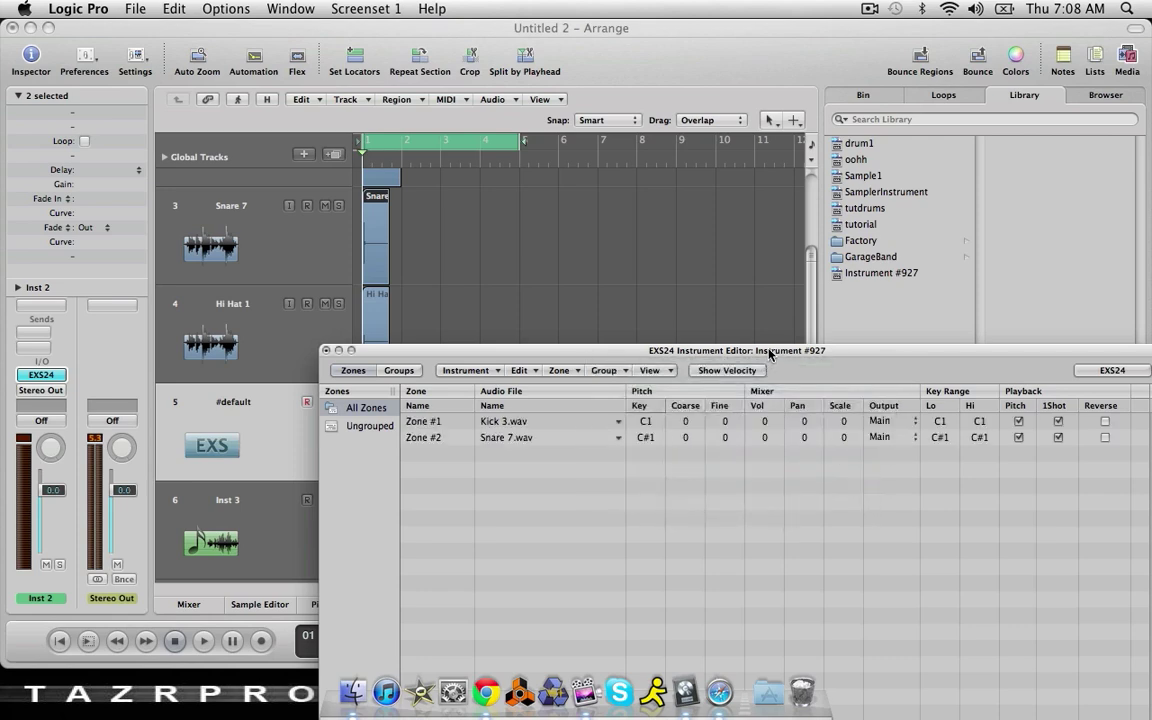
drag(770, 352, 735, 237)
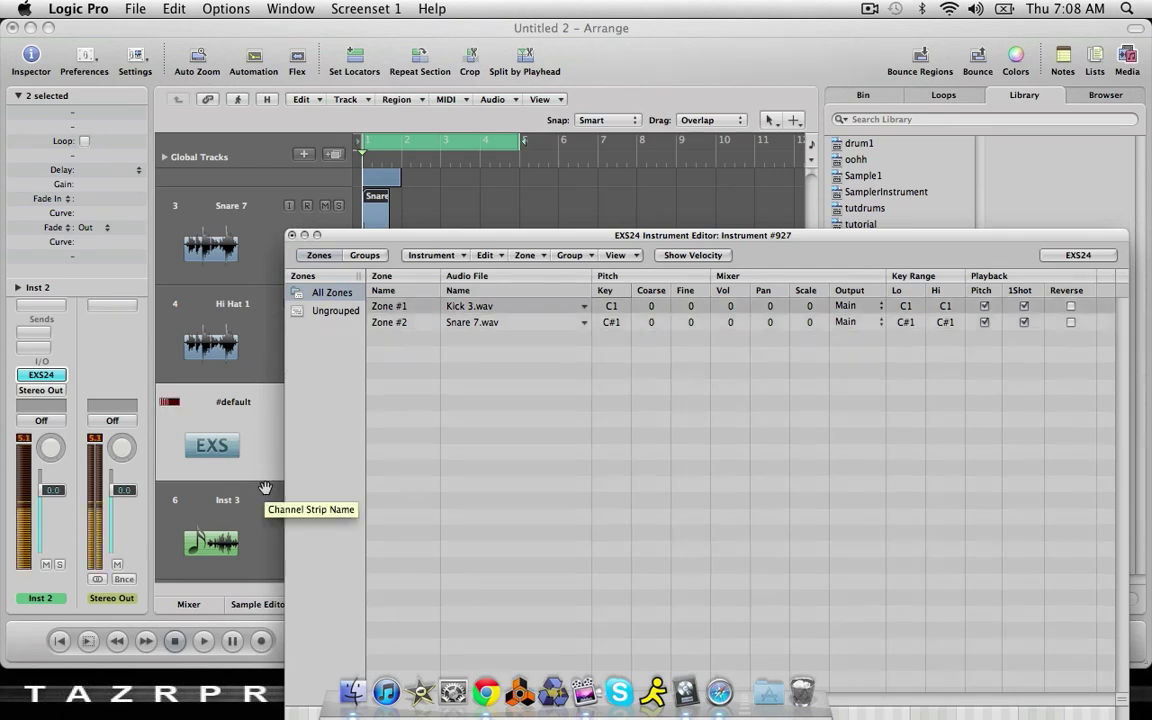
Save the drum instrument over the existing tutdrums.exs and close the editor
click(432, 255)
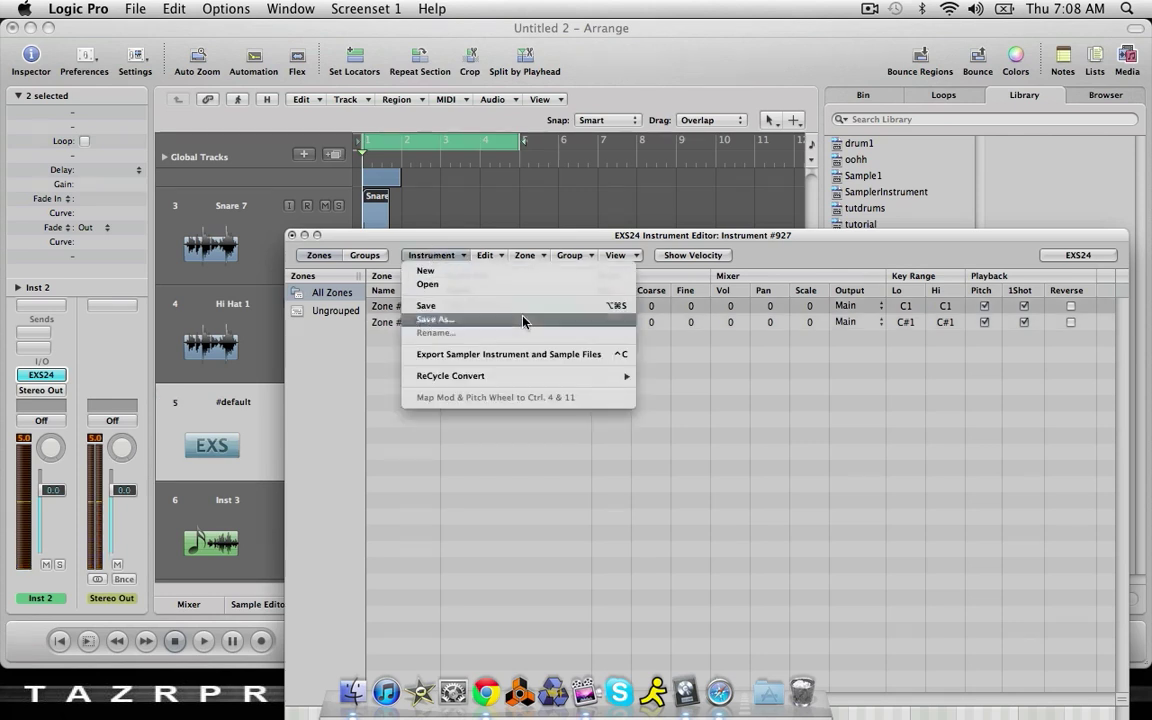
click(527, 316)
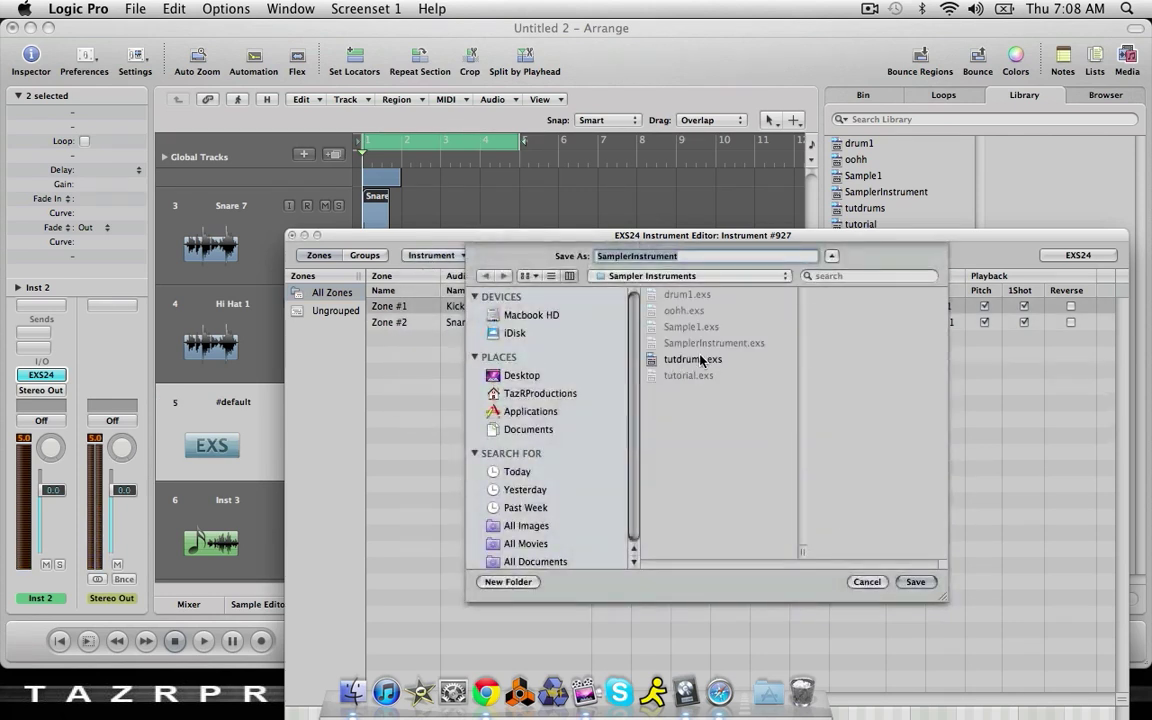
click(915, 582)
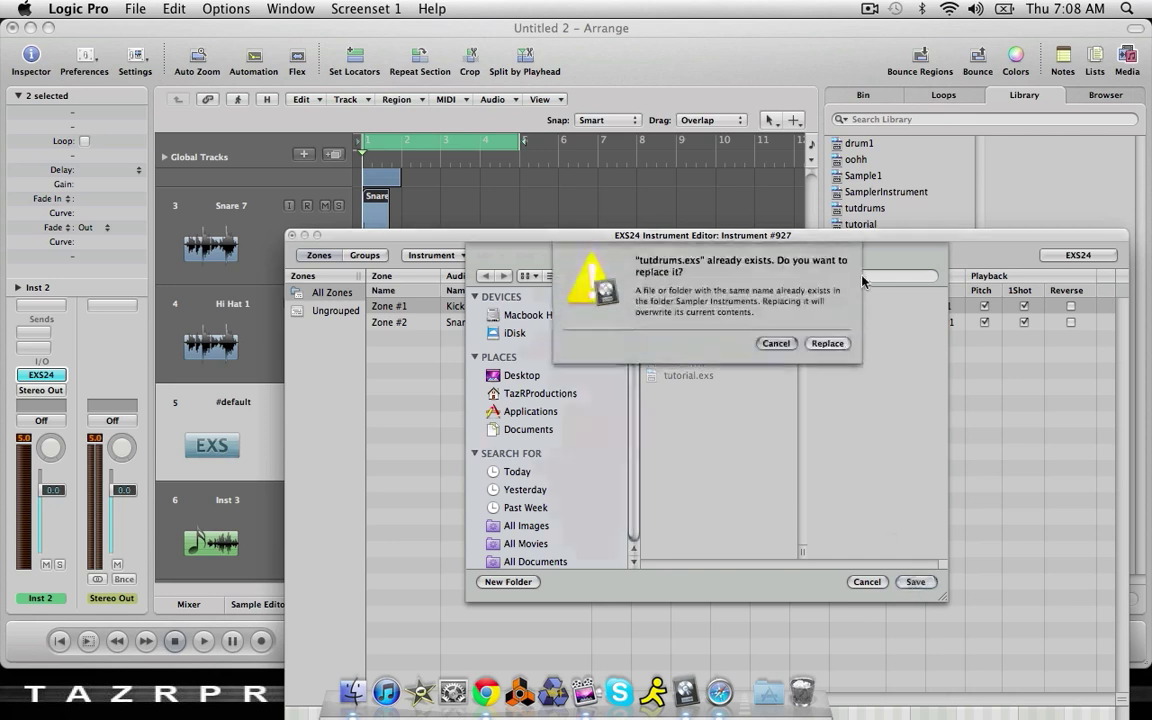
click(841, 343)
click(291, 235)
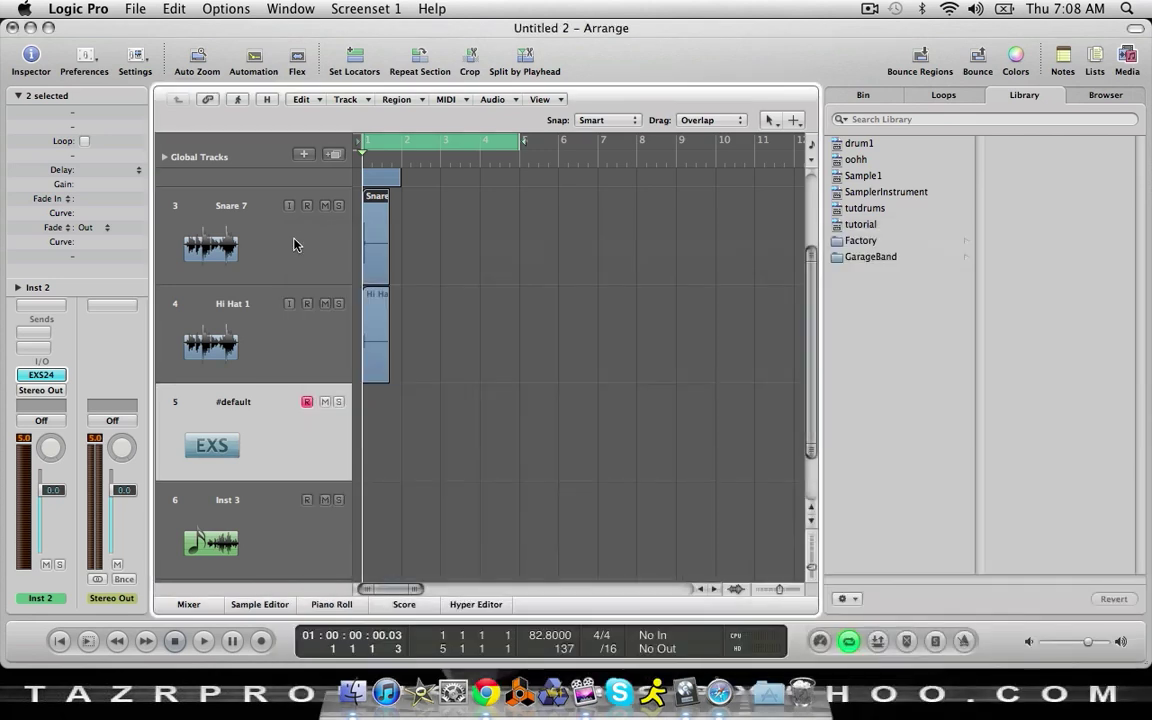
Load EXS24 on Inst 3 and map the Hi Hat 1 sample into it at C3
click(298, 531)
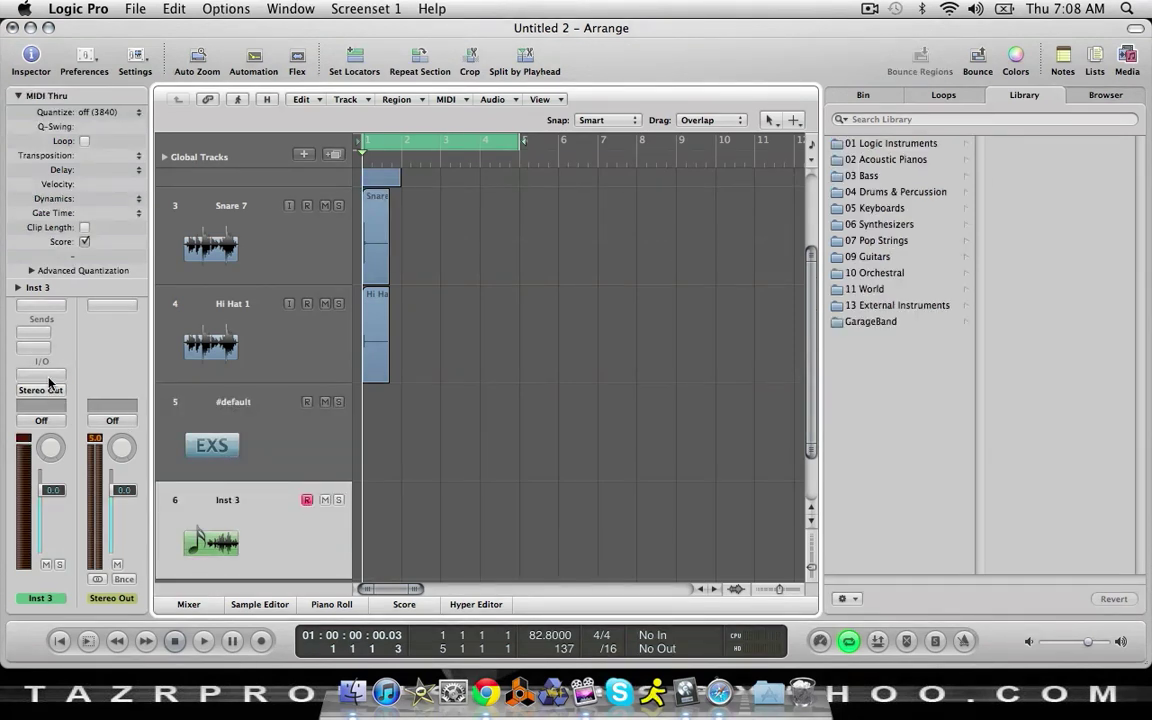
click(48, 380)
mouse_move(112, 545)
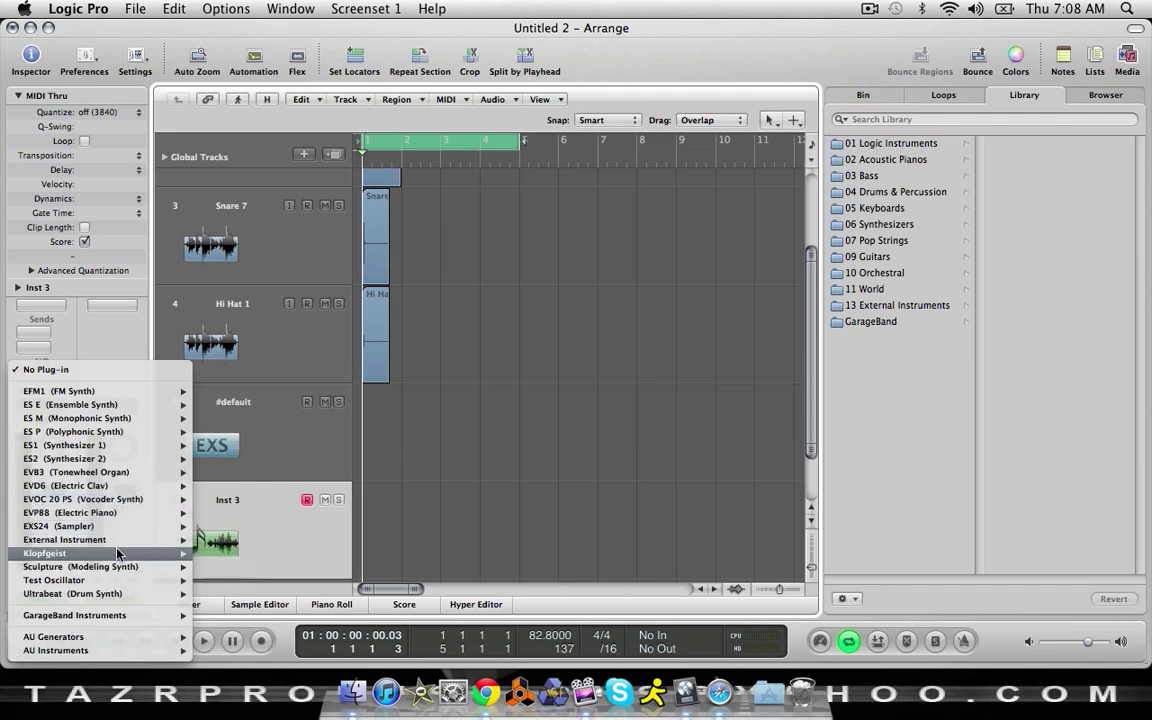
click(230, 539)
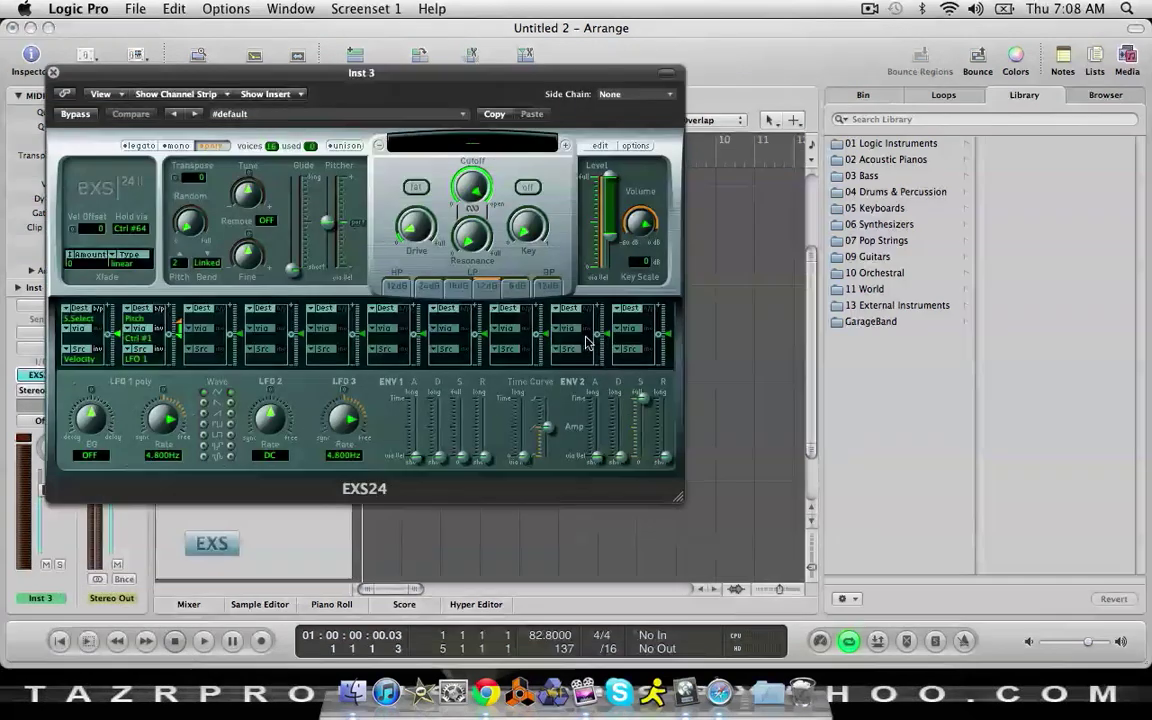
click(599, 146)
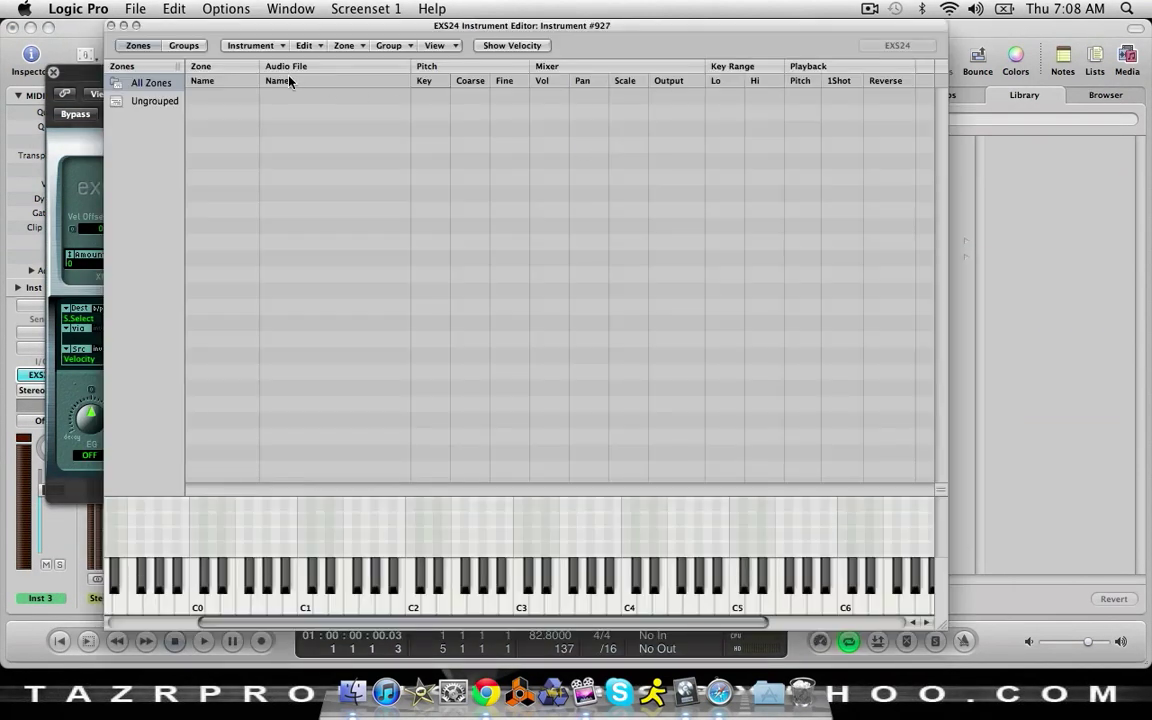
drag(520, 30, 1037, 80)
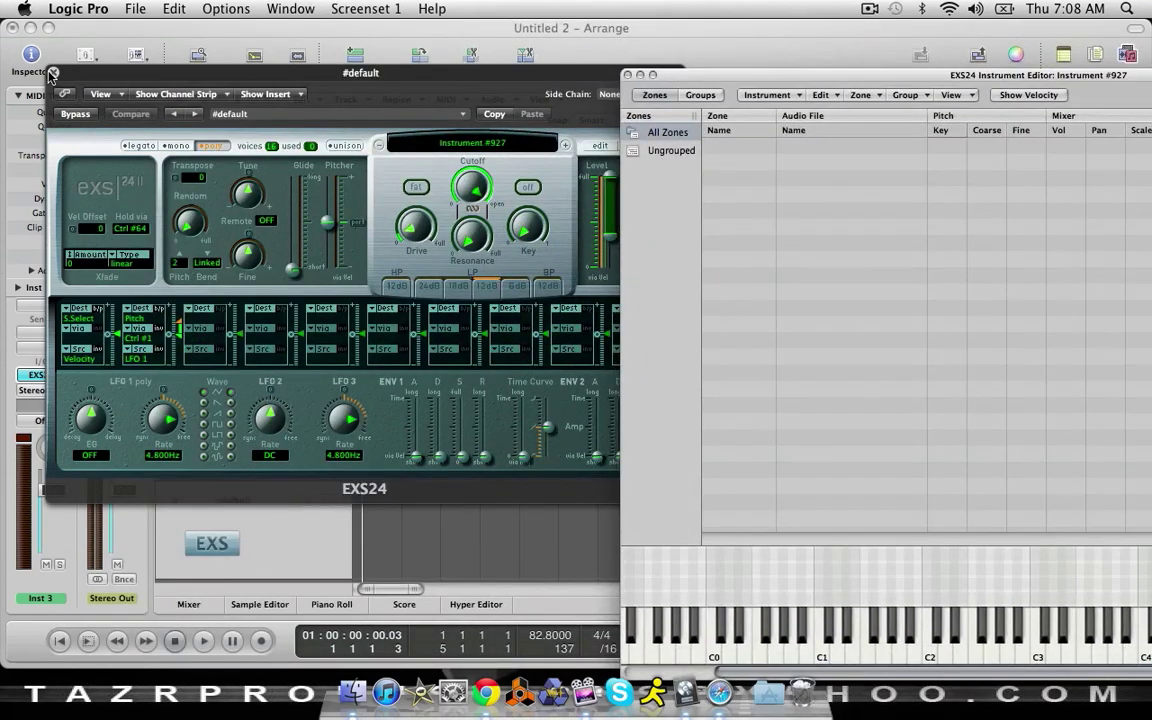
click(52, 74)
drag(376, 320, 786, 340)
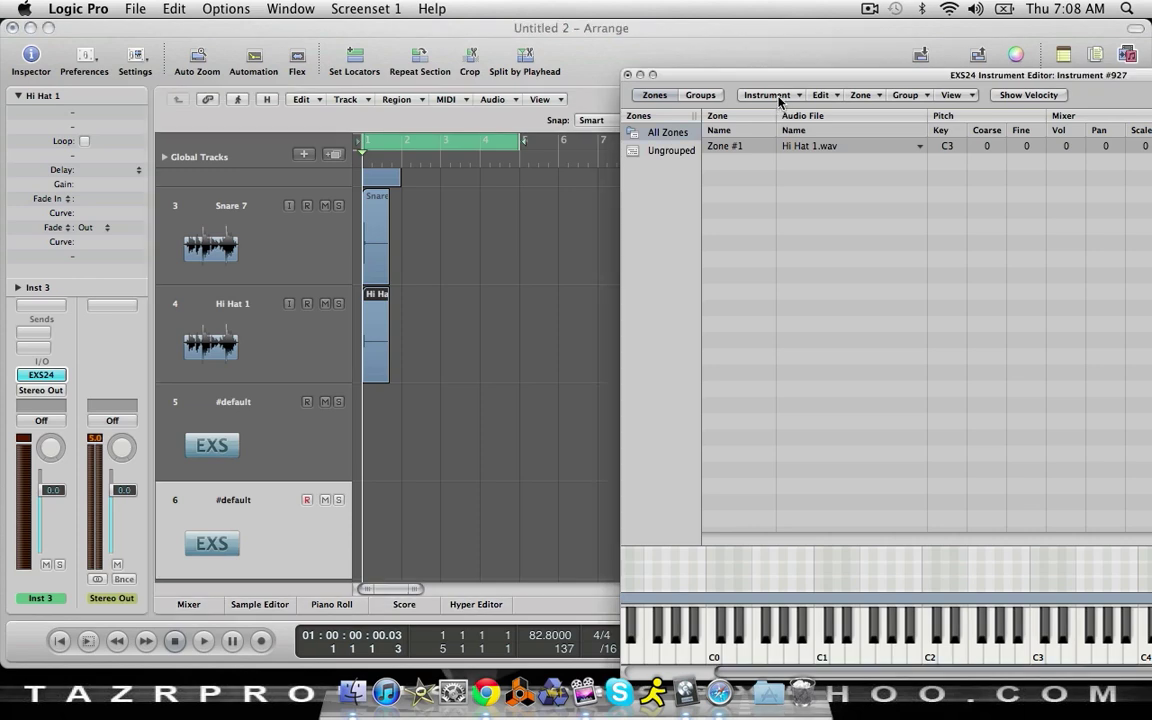
Save the hi-hat instrument to the Library as highhats
click(772, 96)
click(826, 159)
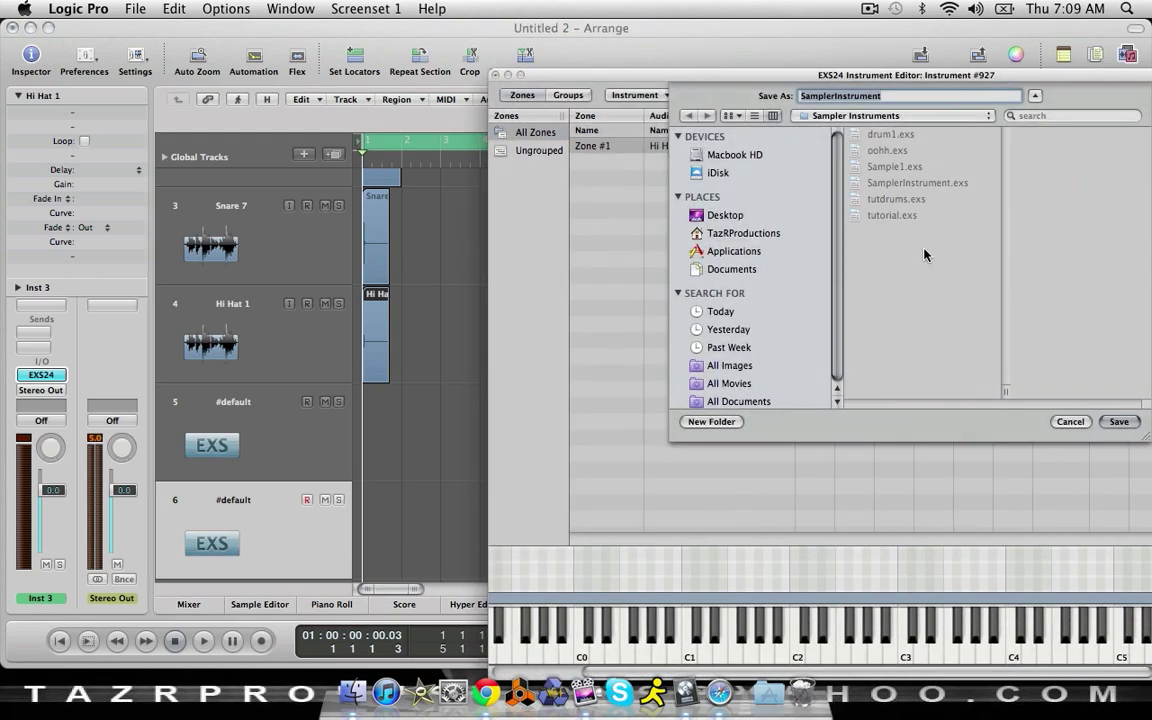
text(highhats)
key(Return)
Delete the Hi Hat 1, Snare 7 and remaining audio tracks, leaving three sampler tracks
click(628, 74)
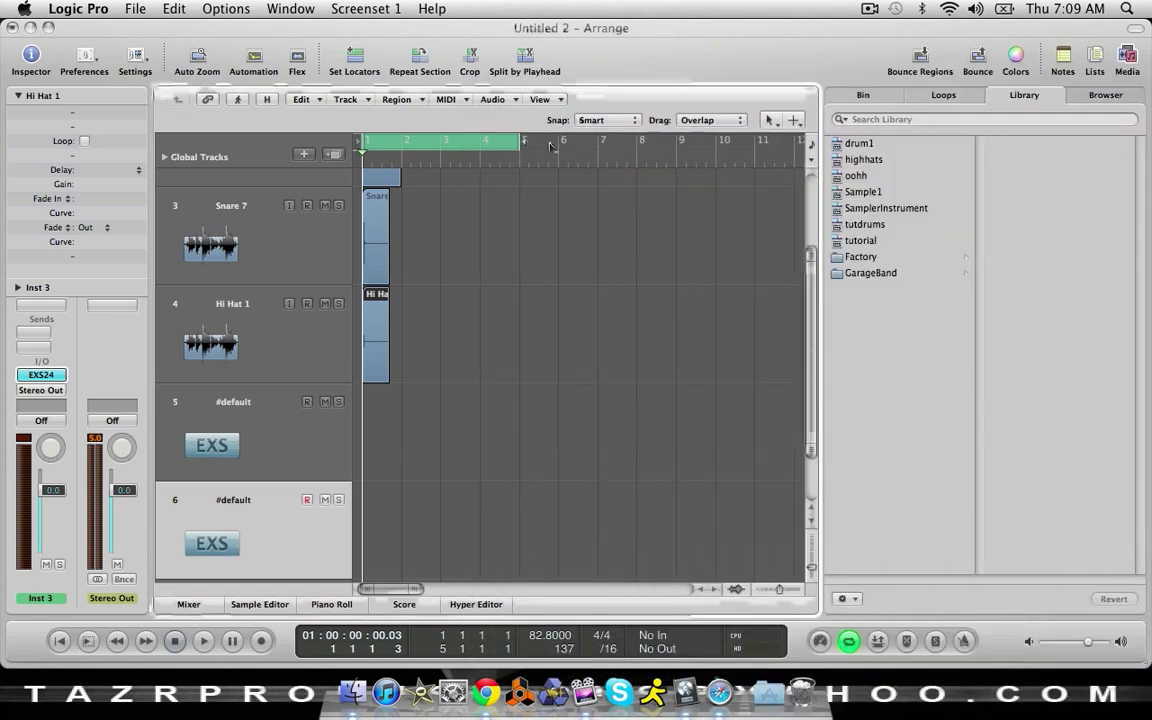
scroll(223, 464, down, 2)
scroll(348, 372, up, 3)
click(314, 408)
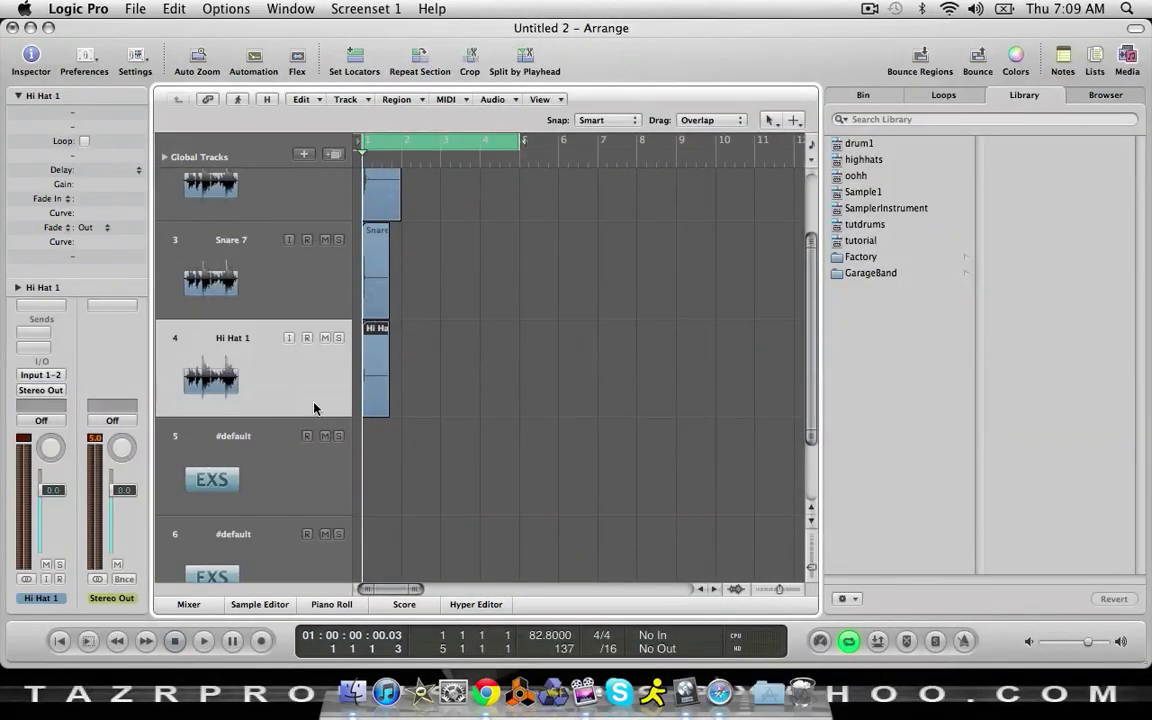
key(super+BackSpace)
click(283, 263)
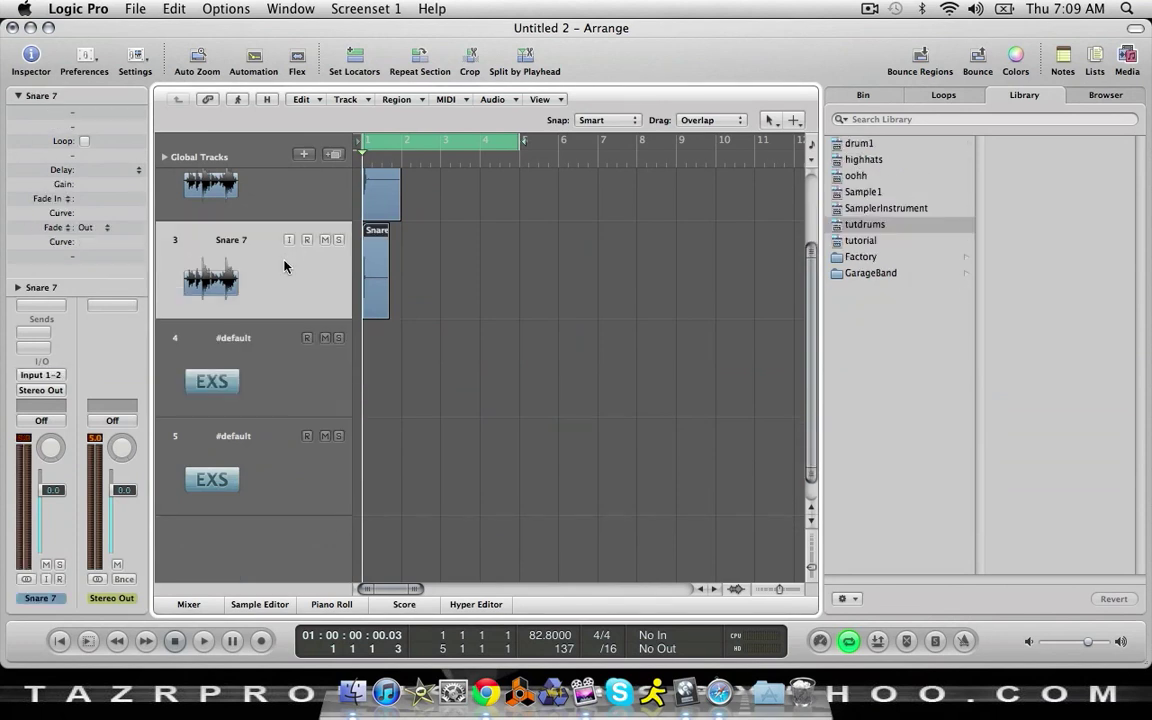
key(BackSpace)
key(super+BackSpace)
click(321, 316)
key(super+BackSpace)
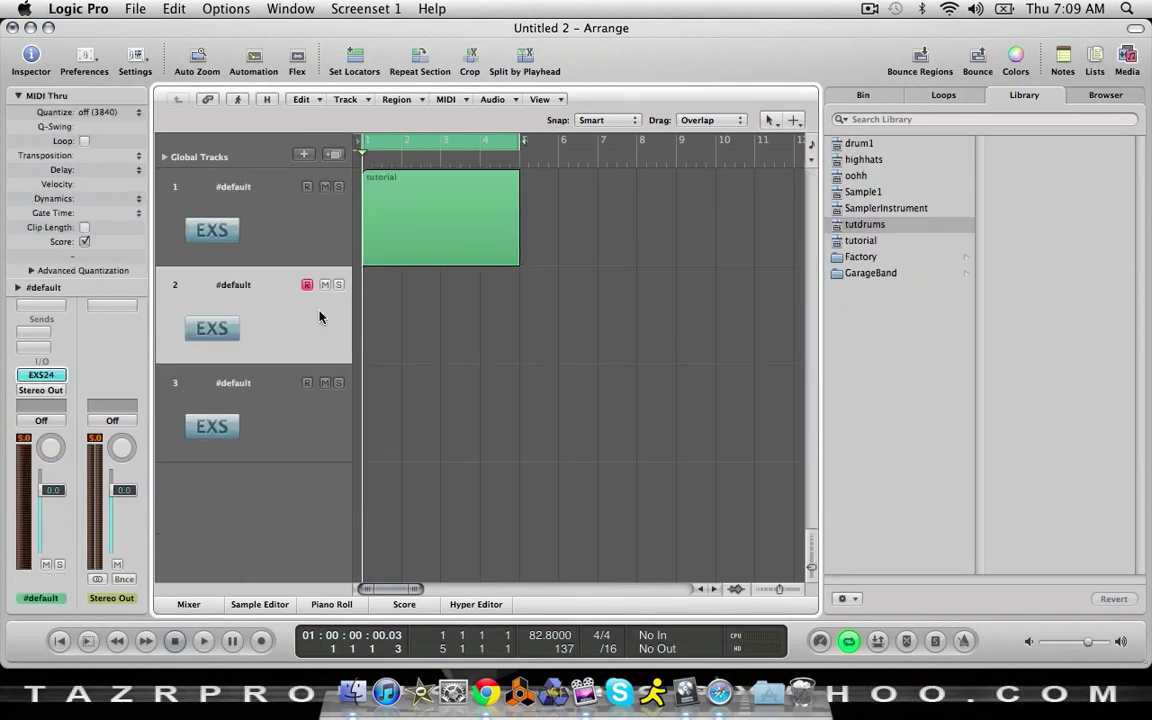
Play the tutorial loop from bar 1 with the metronome turned on, then stop
click(326, 249)
click(299, 332)
key(space)
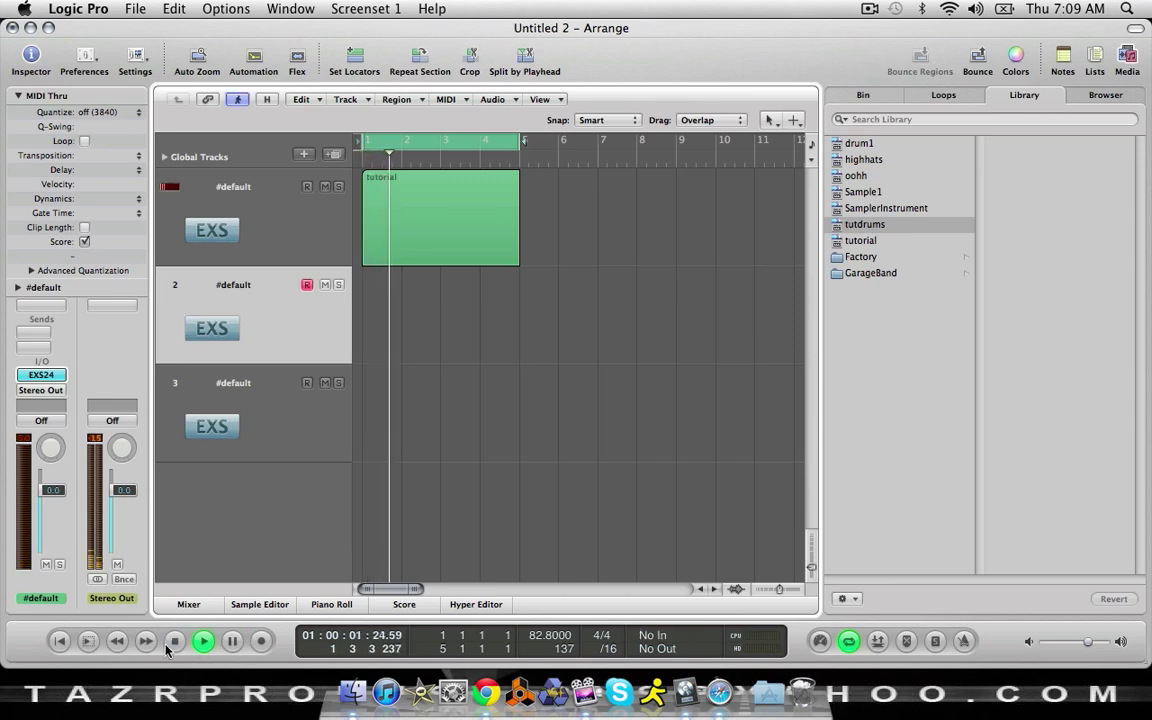
click(77, 644)
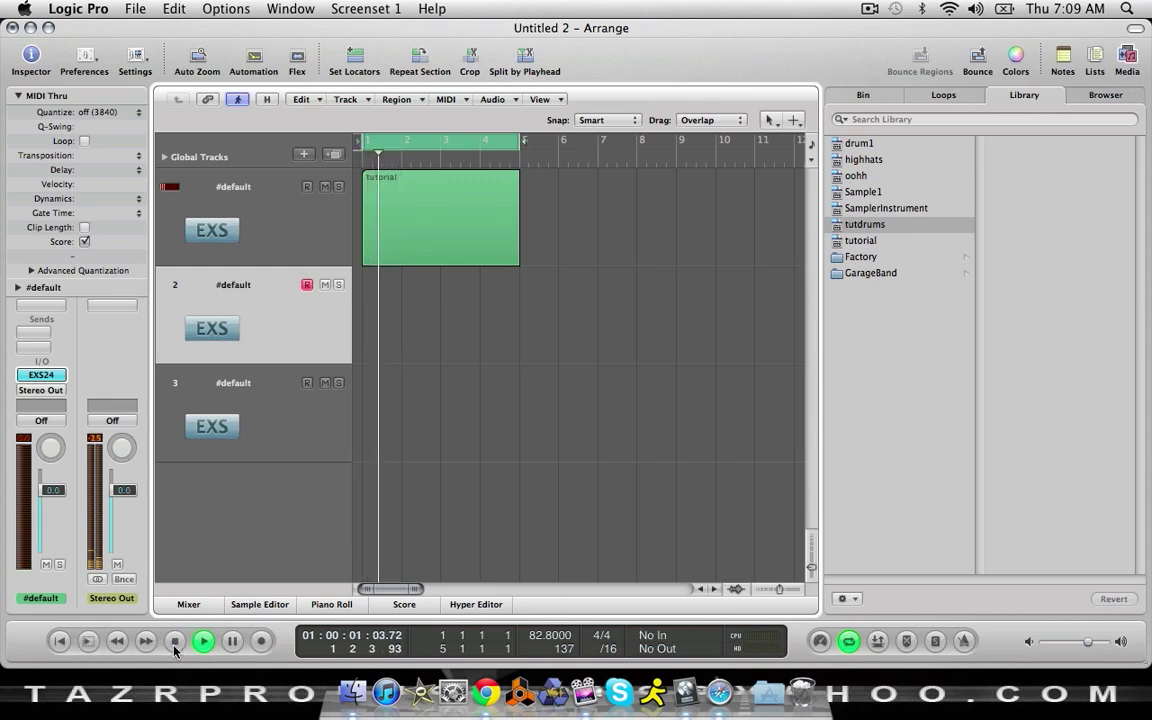
click(965, 643)
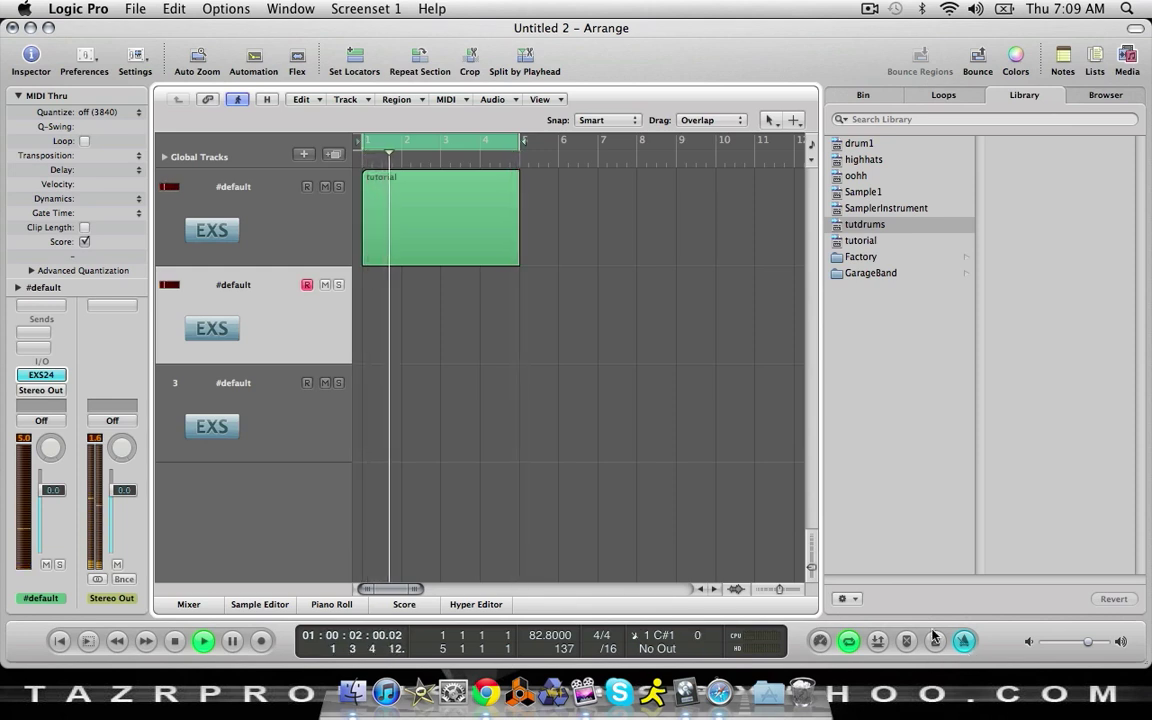
double_click(174, 641)
Record a tutdrums MIDI region on sampler track 2, then select and arm track 3
click(259, 641)
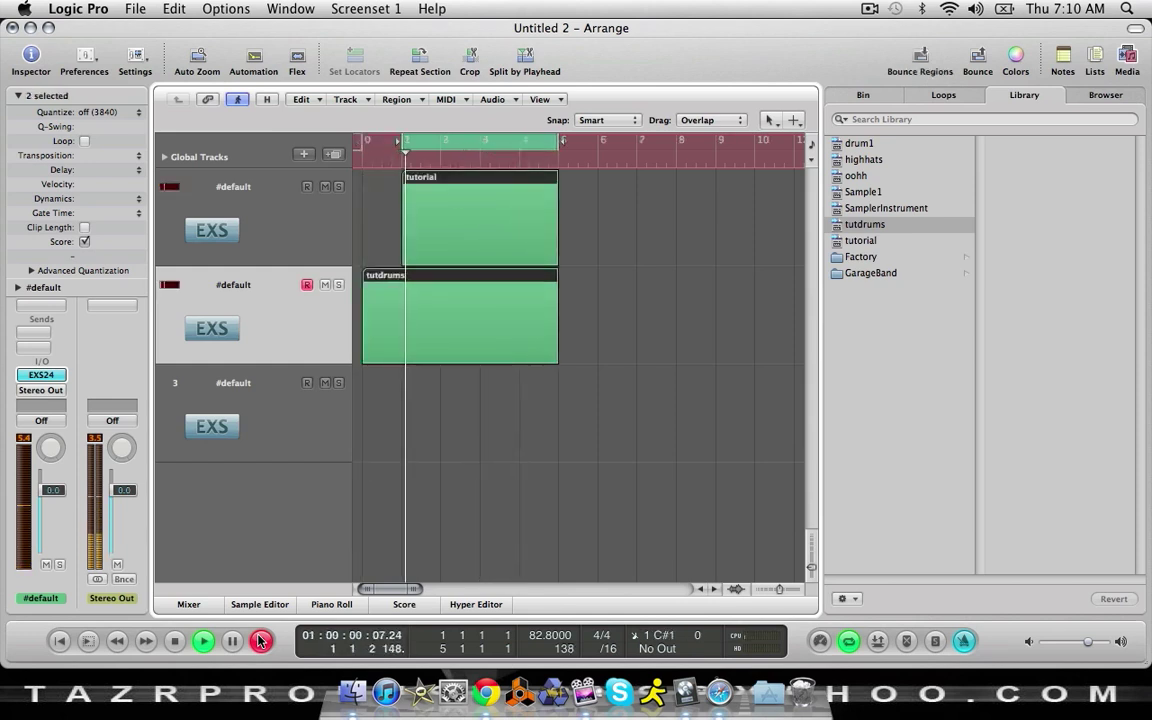
key(space)
click(273, 409)
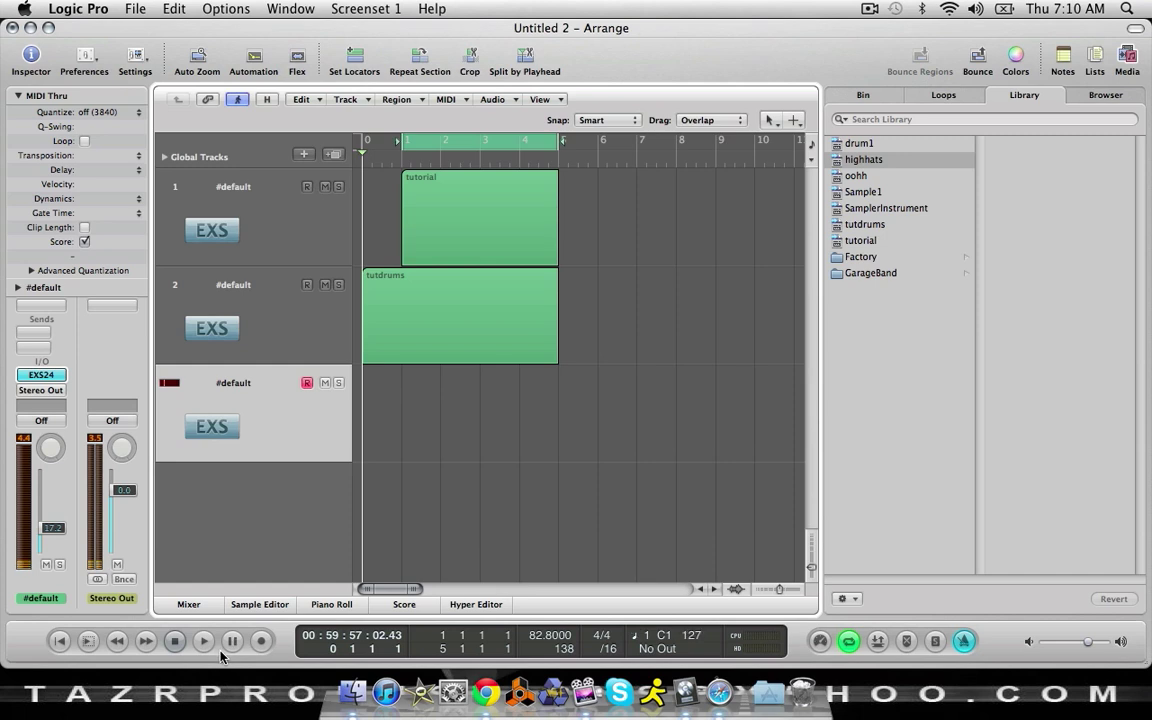
Play back the drums with the loop, then record a highhats region on track 3 over bars 1-5
key(space)
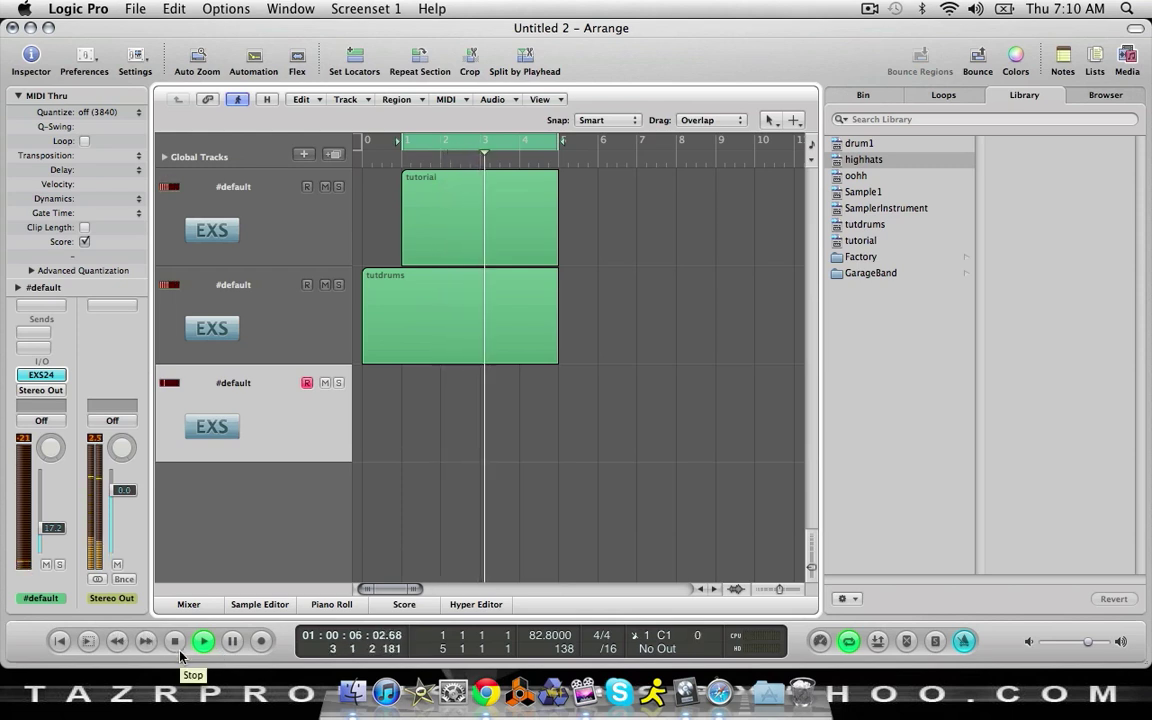
click(175, 642)
click(259, 641)
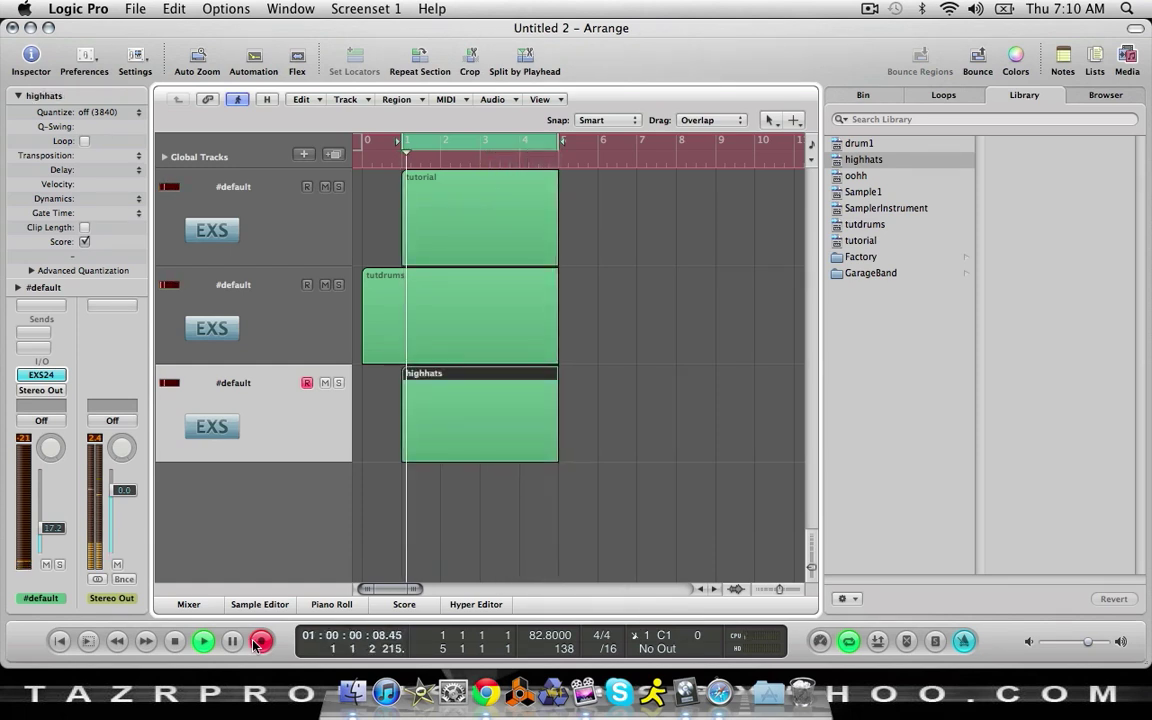
click(174, 641)
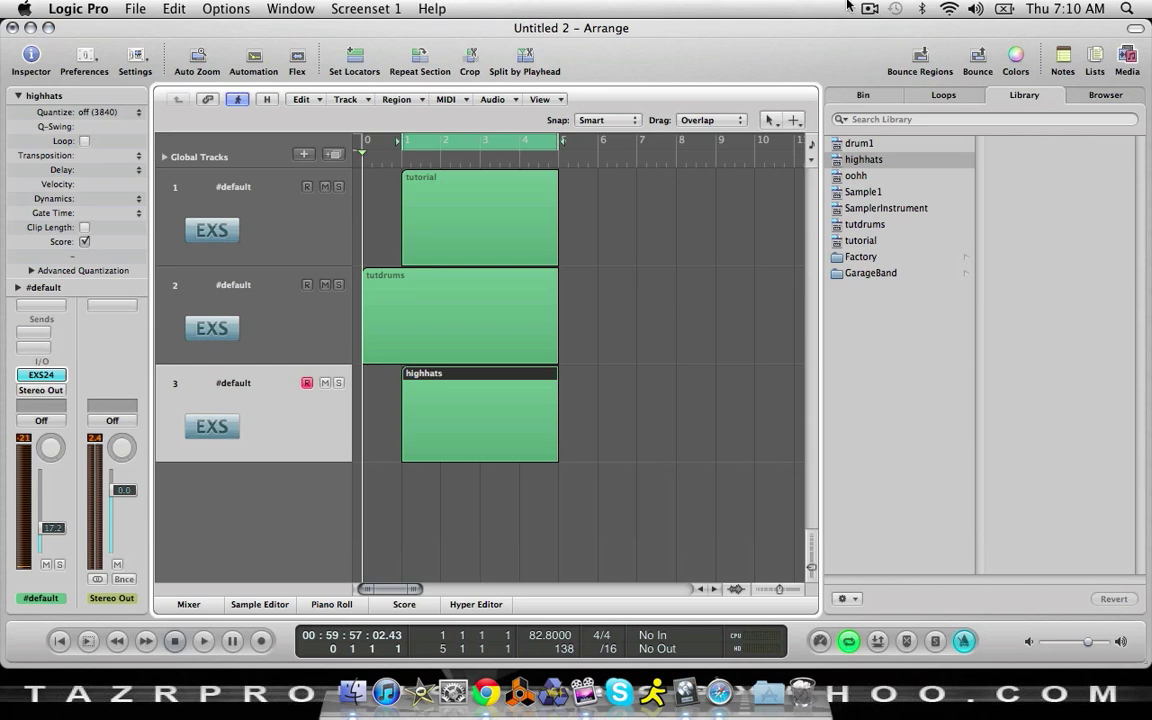
click(871, 9)
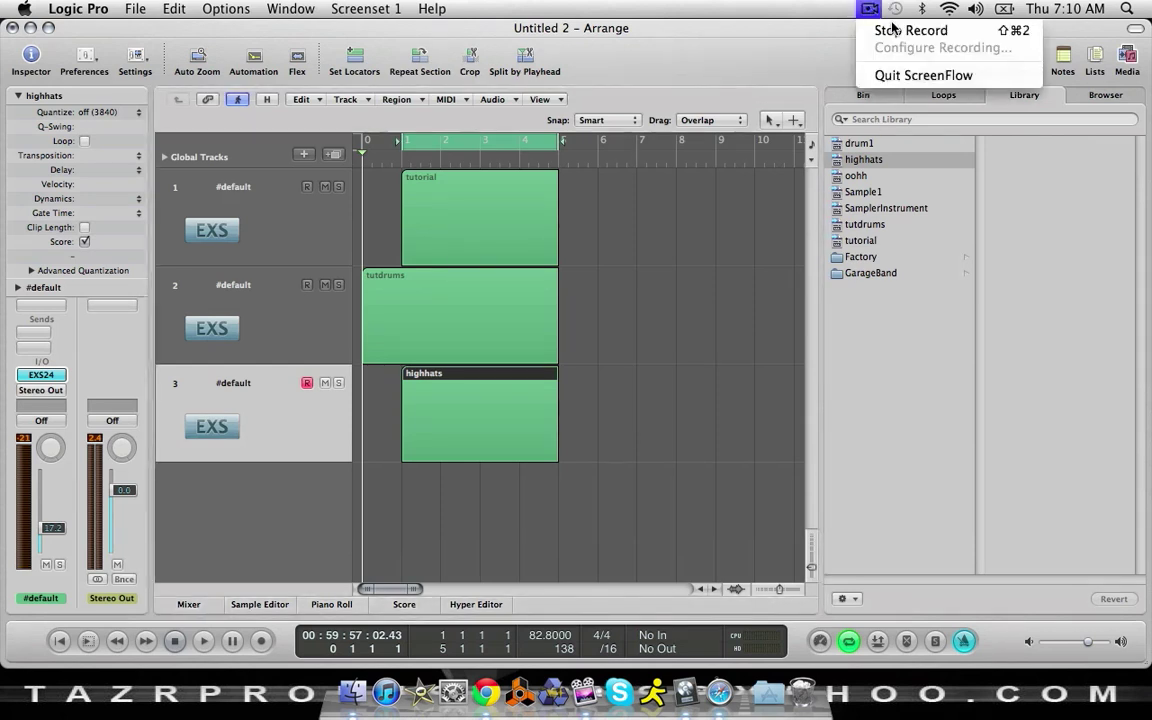